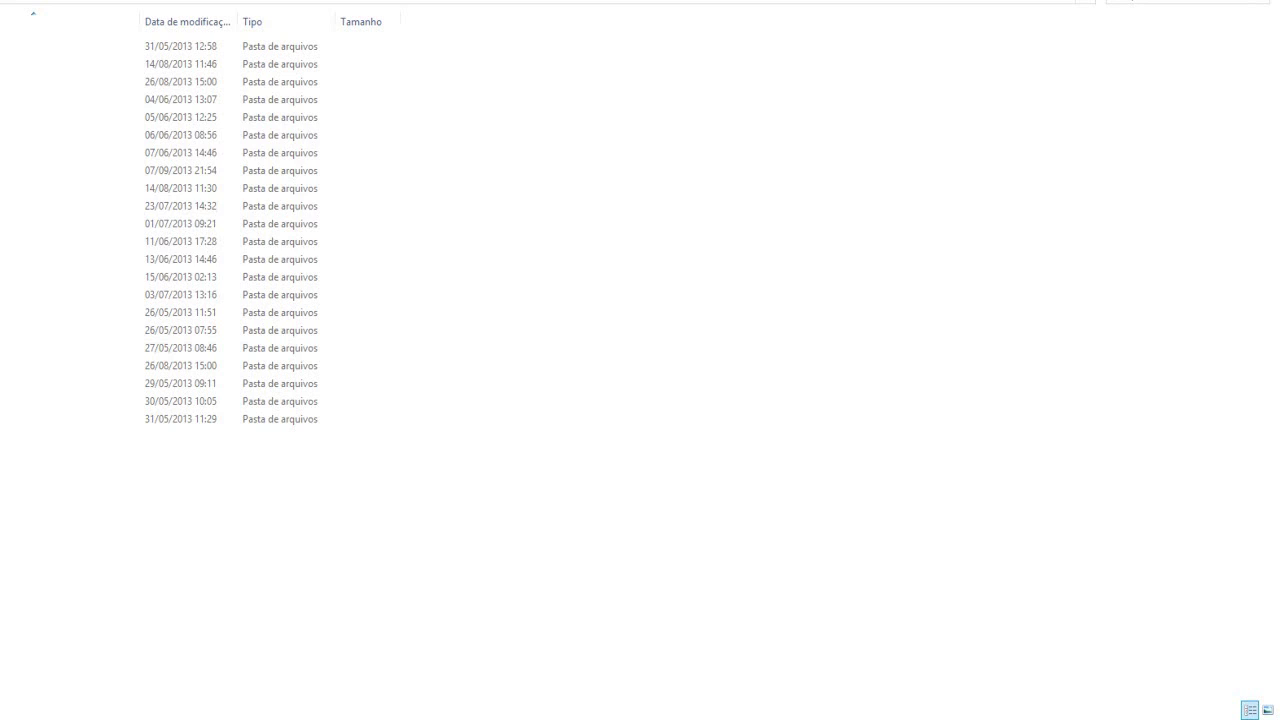
- Add the Call of Juarez Gunslinger Gameplay Reveal Trailer from its folder to the start of the Vegas Pro timeline
{"action": "double_click", "coordinate": [74, 100]}
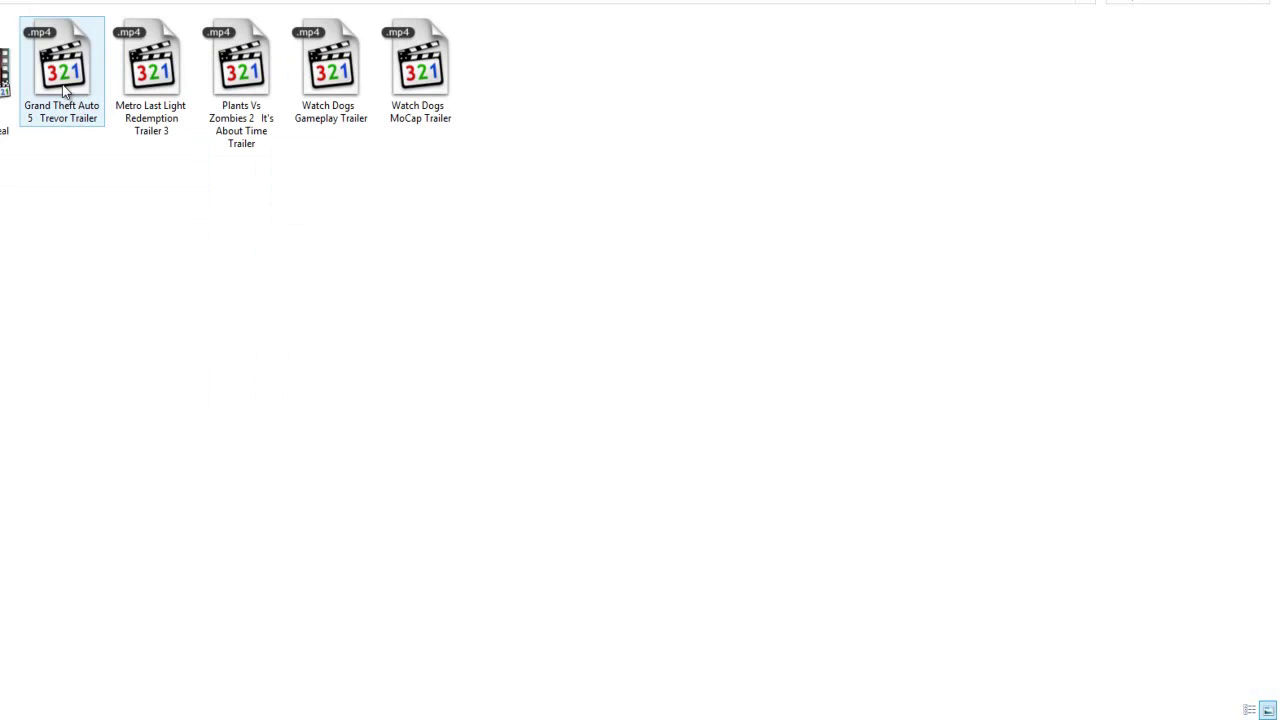
{"action": "left_click_drag", "start_coordinate": [54, 172], "coordinate": [143, 275]}
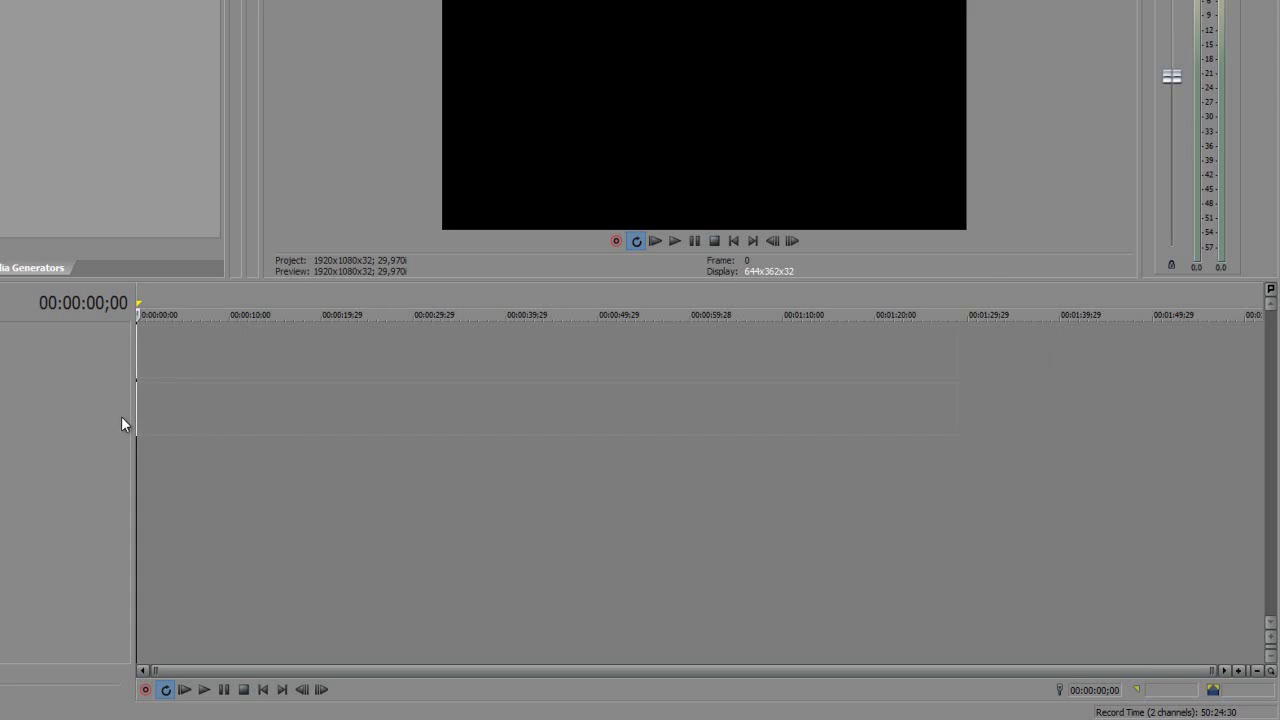
{"action": "left_click", "coordinate": [292, 415]}
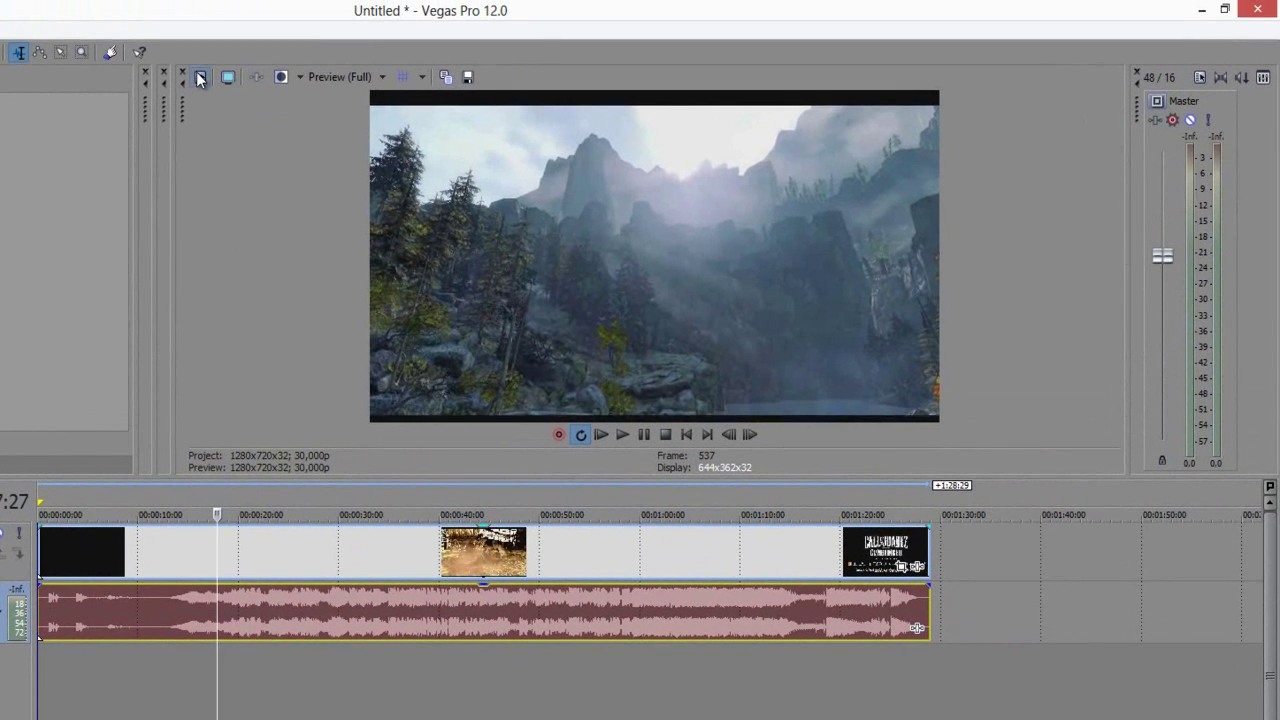
- Apply the saved custom project template with 1280×720, 1,2121 (NTSC DV Widescreen) pixel aspect ratio and 29,970 (NTSC) frame rate
{"action": "left_click", "coordinate": [200, 80]}
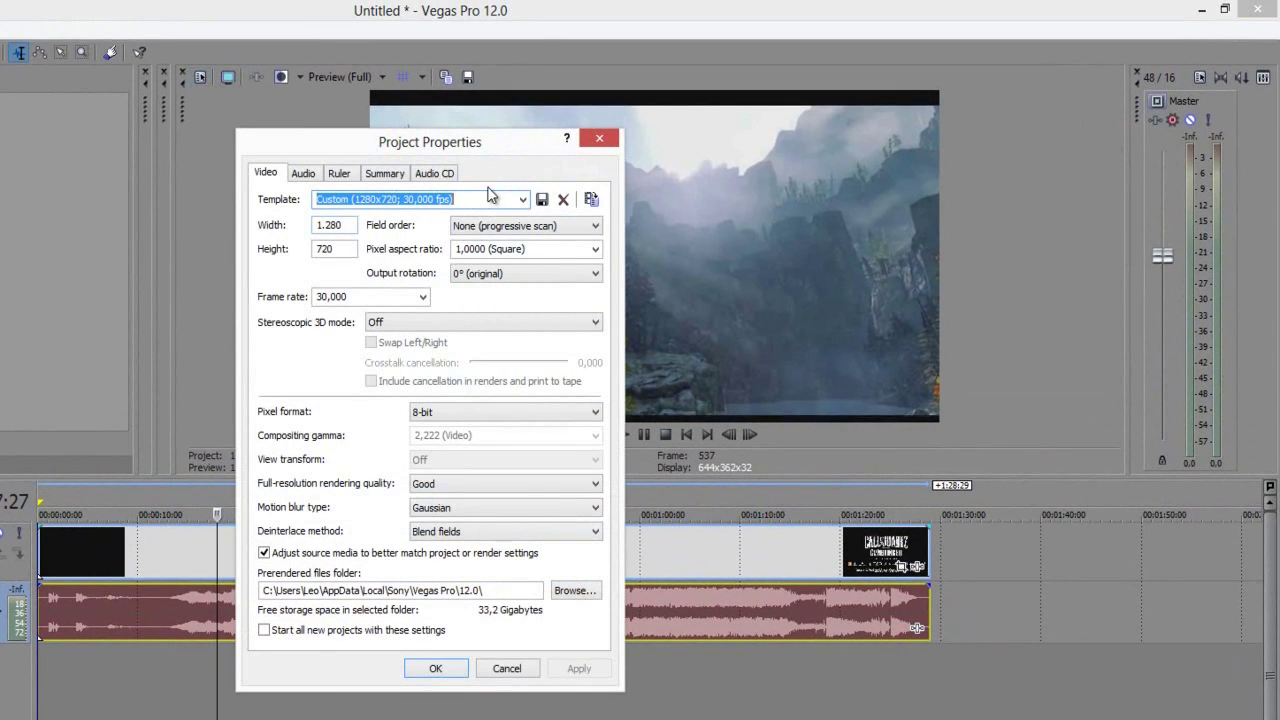
{"action": "left_click", "coordinate": [522, 200]}
{"action": "scroll", "coordinate": [424, 363], "scroll_direction": "down", "scroll_amount": 2}
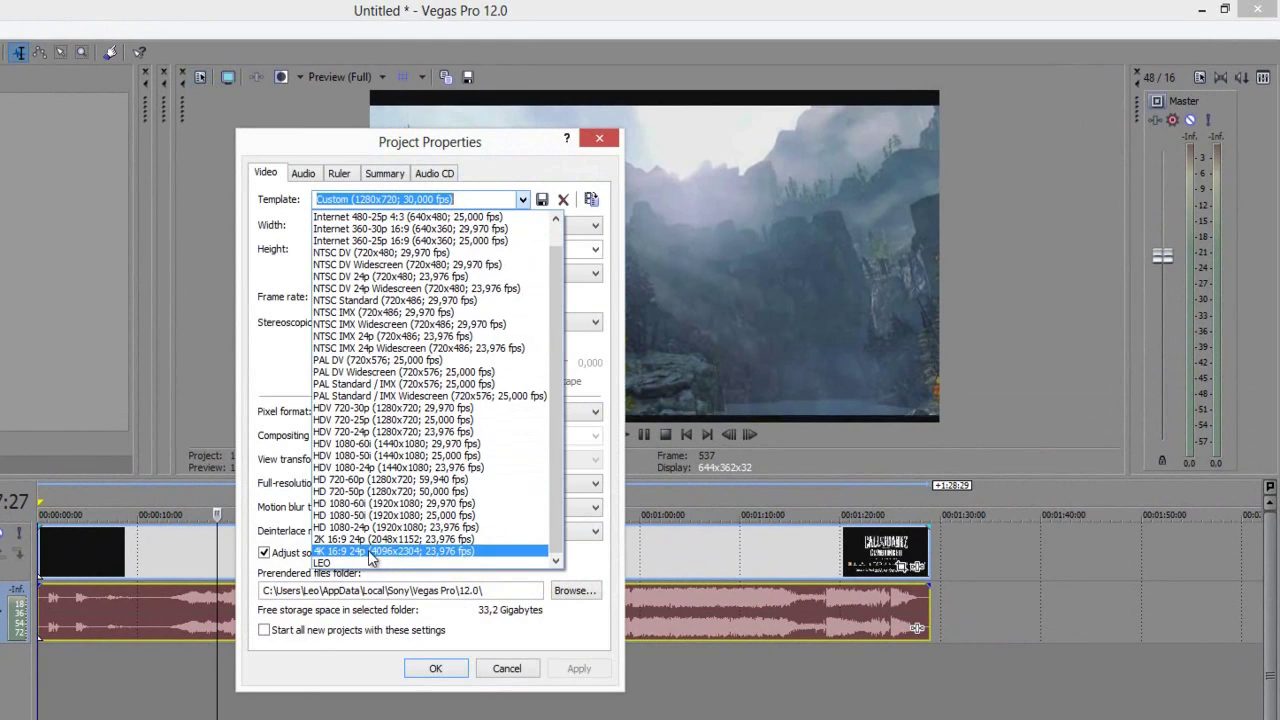
{"action": "left_click", "coordinate": [424, 548]}
{"action": "key", "text": "Tab"}
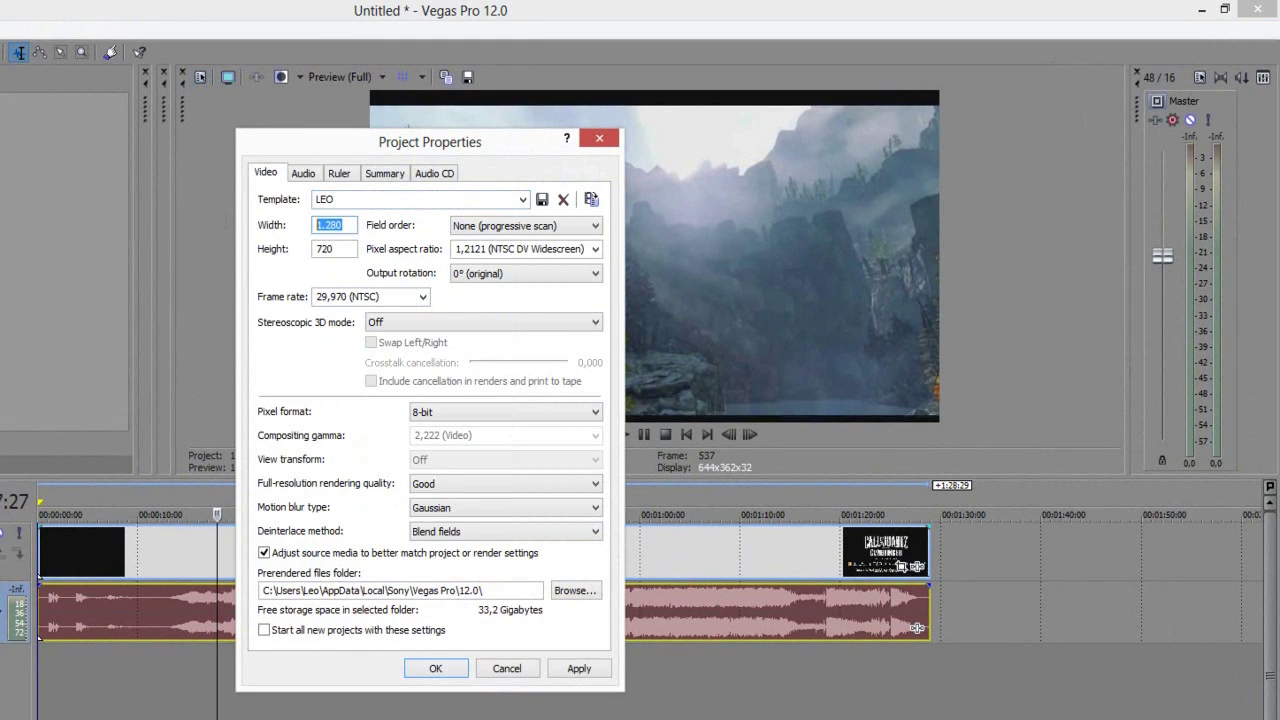
{"action": "key", "text": "Tab"}
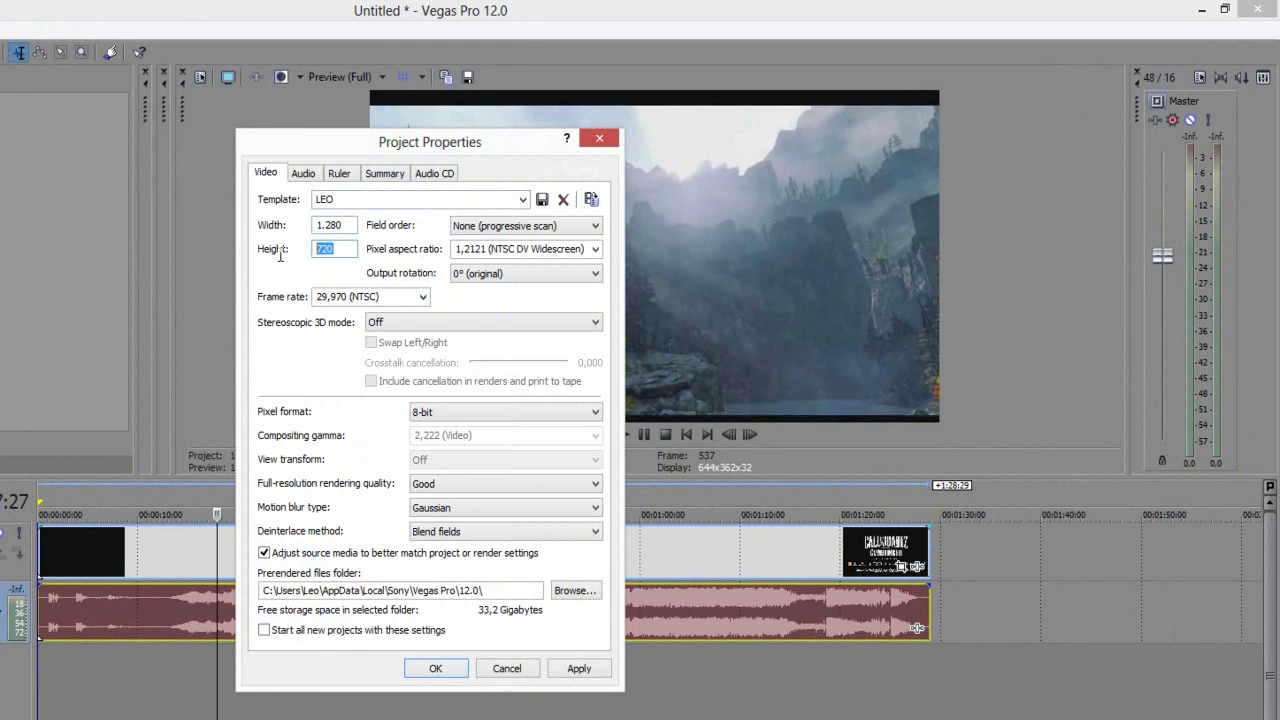
{"action": "left_click", "coordinate": [458, 249]}
{"action": "left_click", "coordinate": [427, 674]}
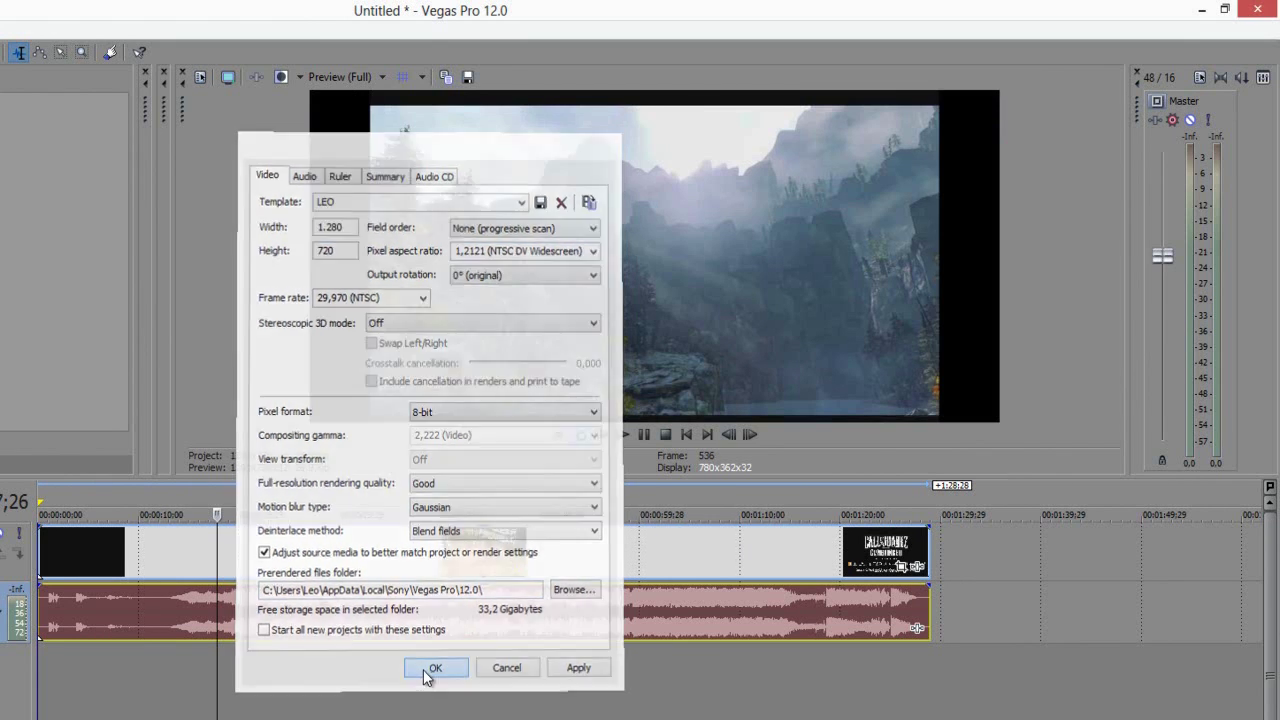
{"action": "left_click", "coordinate": [423, 670]}
- Turn off Maintain aspect ratio and select Disable resample in the trailer video event's properties
{"action": "left_click", "coordinate": [377, 556]}
{"action": "right_click", "coordinate": [377, 556]}
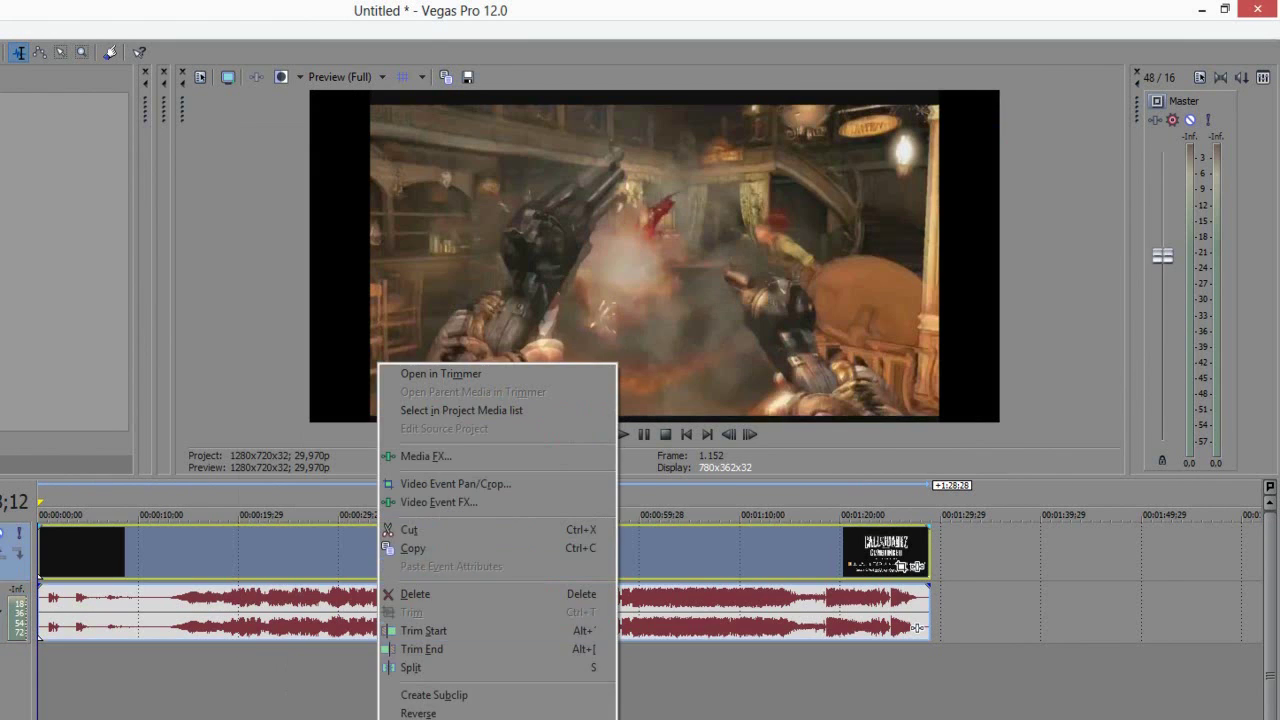
{"action": "left_click", "coordinate": [430, 715]}
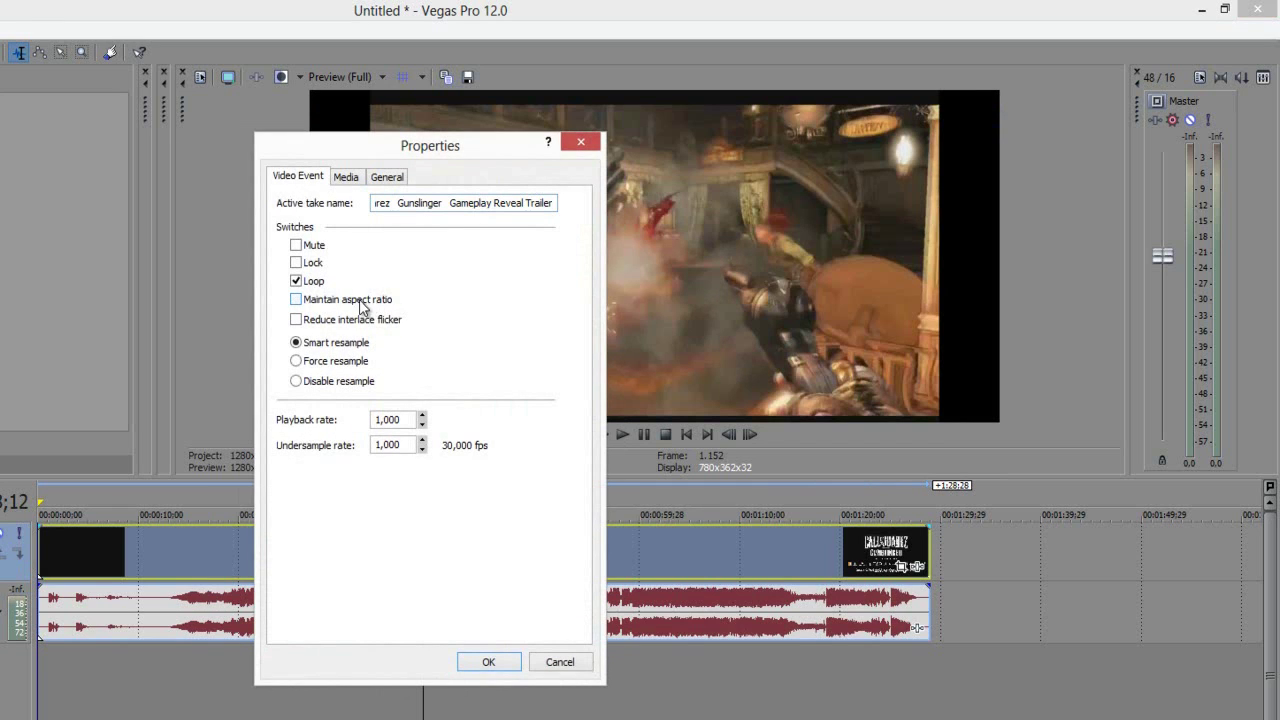
{"action": "left_click", "coordinate": [352, 381]}
{"action": "left_click", "coordinate": [492, 665]}
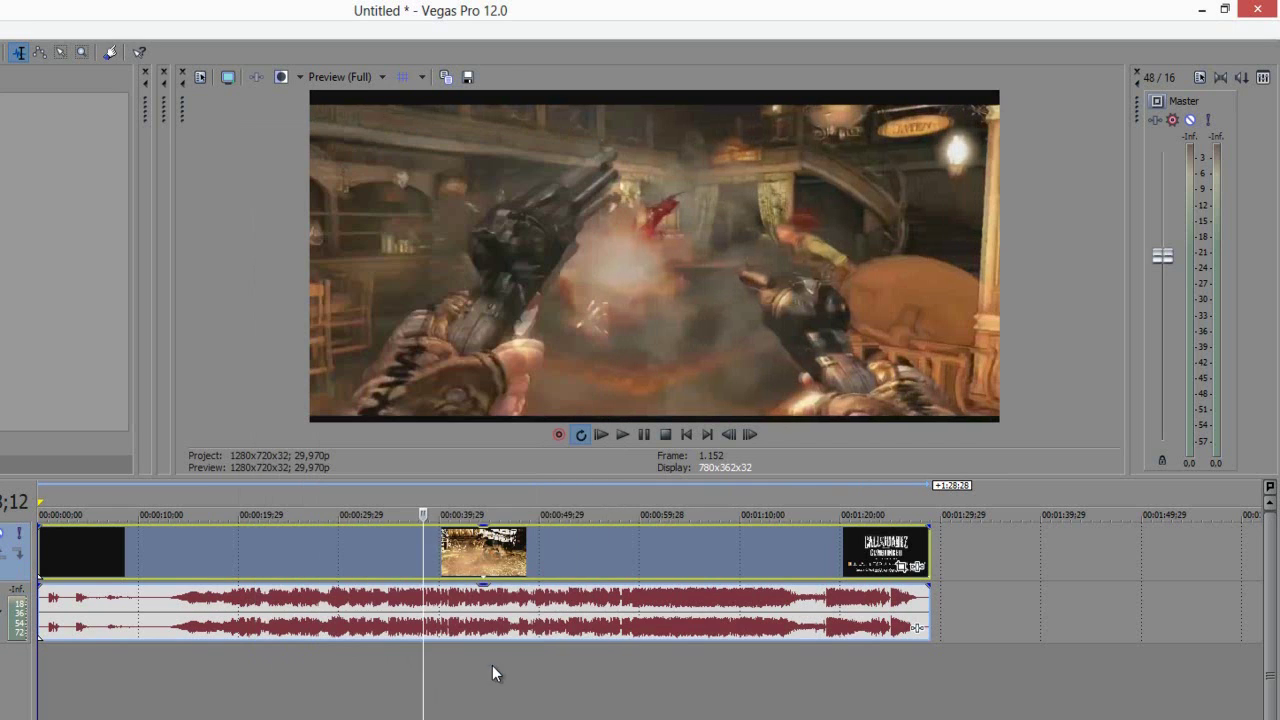
- Crop the trailer video event to about 1122 × 631 with Event Pan/Crop, using a frame near 46 seconds as reference
{"action": "left_click", "coordinate": [184, 654]}
{"action": "left_click", "coordinate": [134, 645]}
{"action": "left_click", "coordinate": [504, 660]}
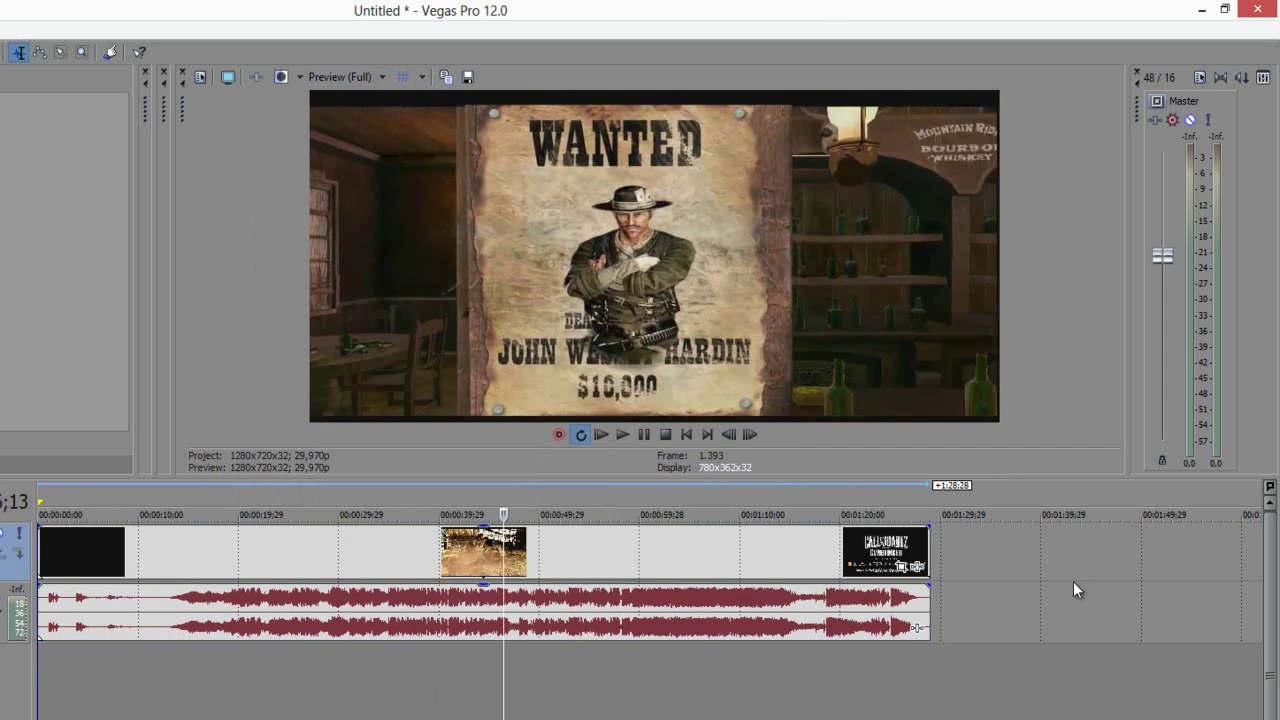
{"action": "left_click", "coordinate": [517, 567]}
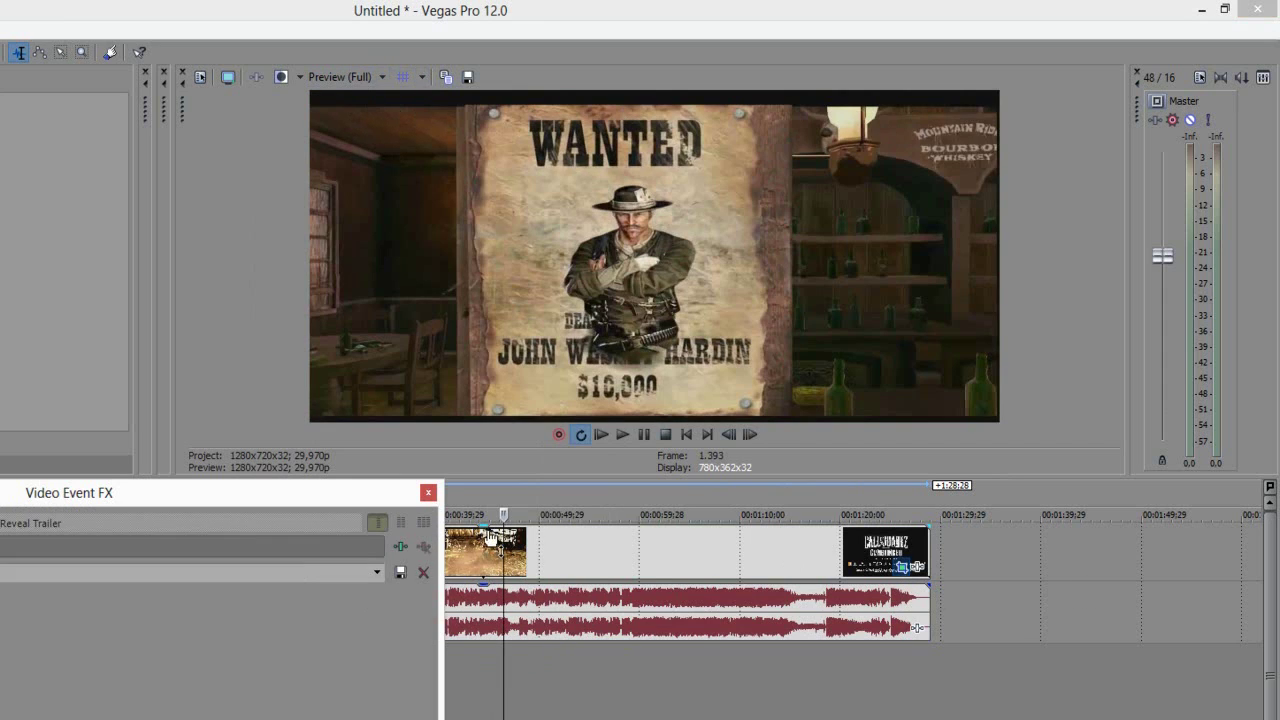
{"action": "left_click_drag", "start_coordinate": [293, 486], "coordinate": [366, 199]}
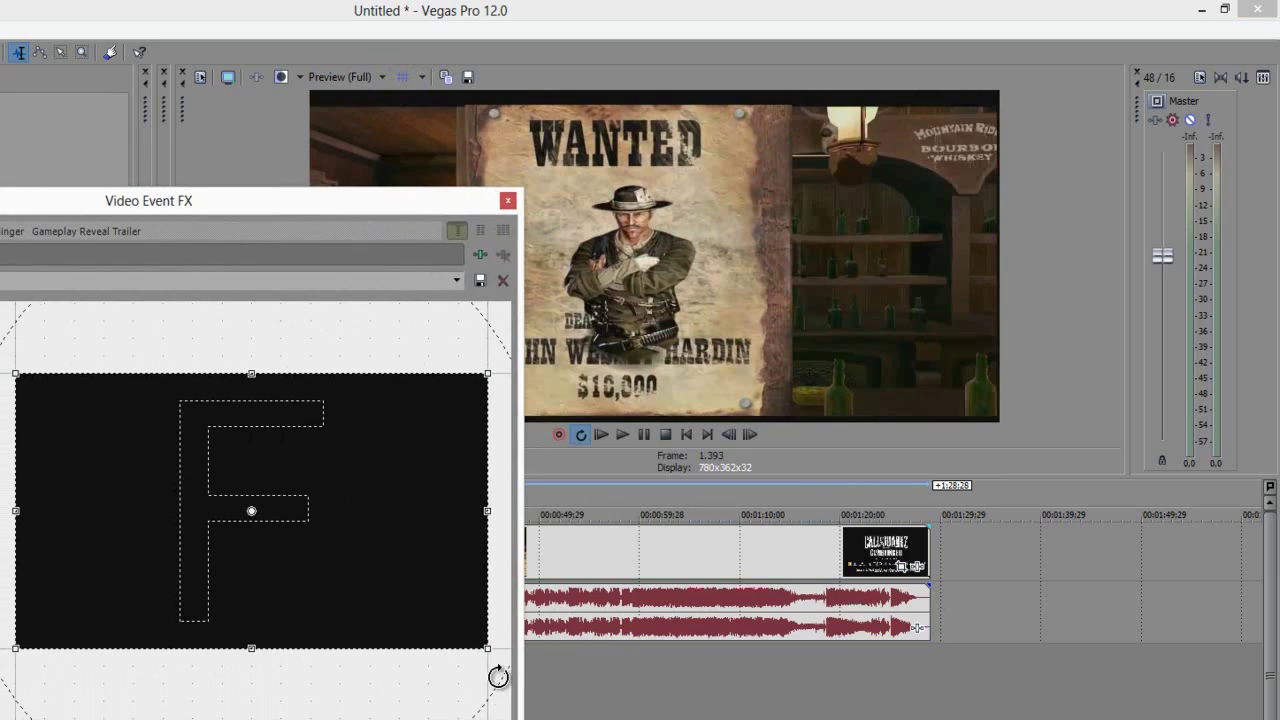
{"action": "left_click_drag", "start_coordinate": [486, 646], "coordinate": [456, 632]}
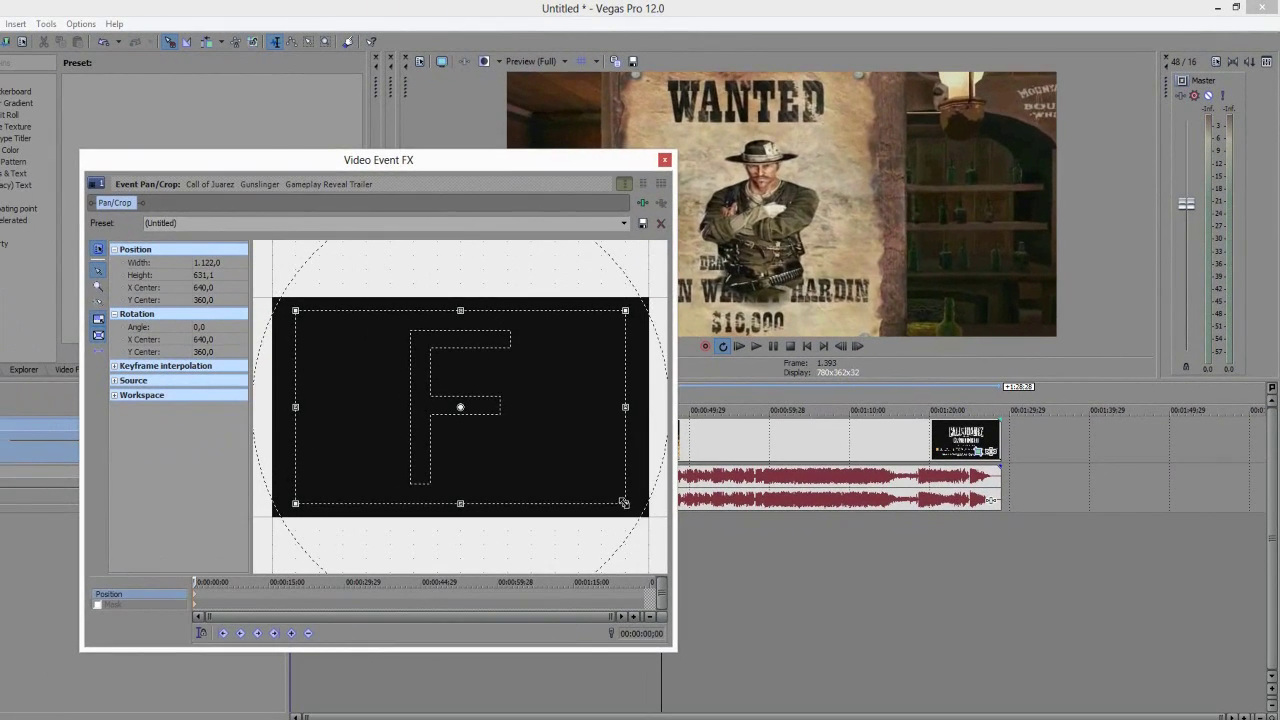
{"action": "left_click", "coordinate": [664, 159]}
- Check how the cropped trailer fills the preview frame at several points along the timeline
{"action": "left_click", "coordinate": [438, 580]}
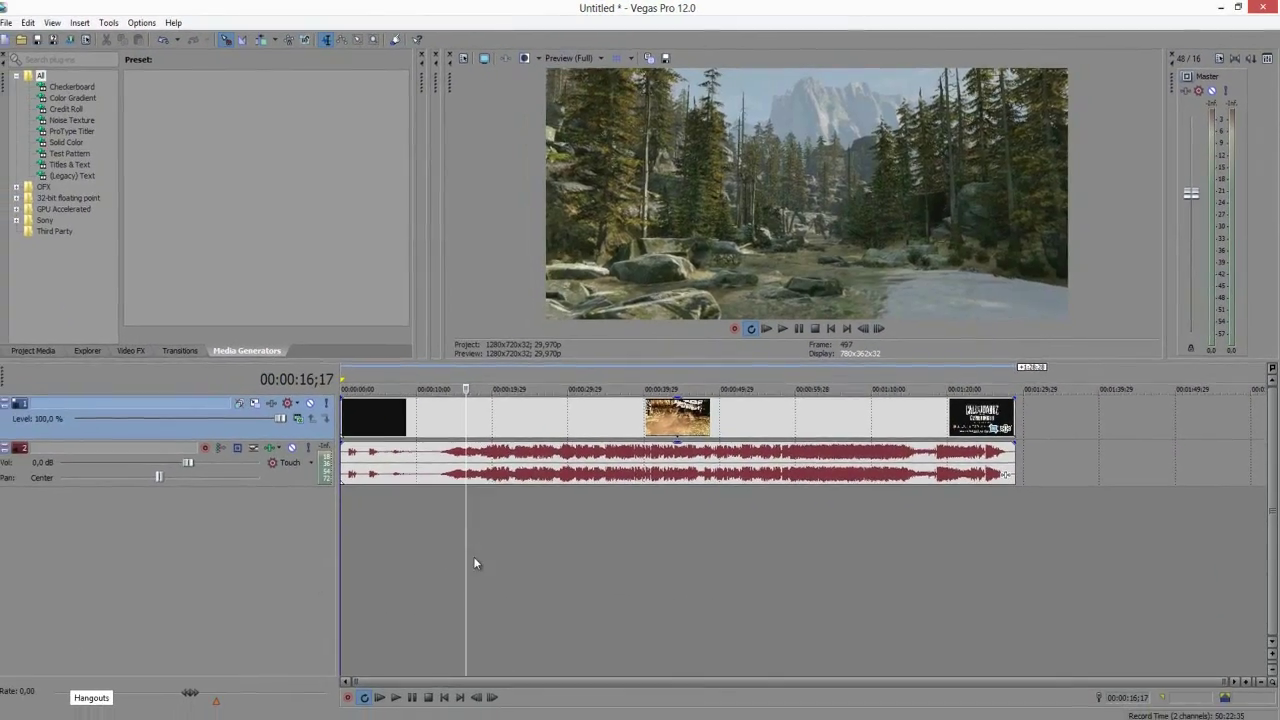
{"action": "left_click", "coordinate": [501, 548]}
{"action": "left_click", "coordinate": [524, 534]}
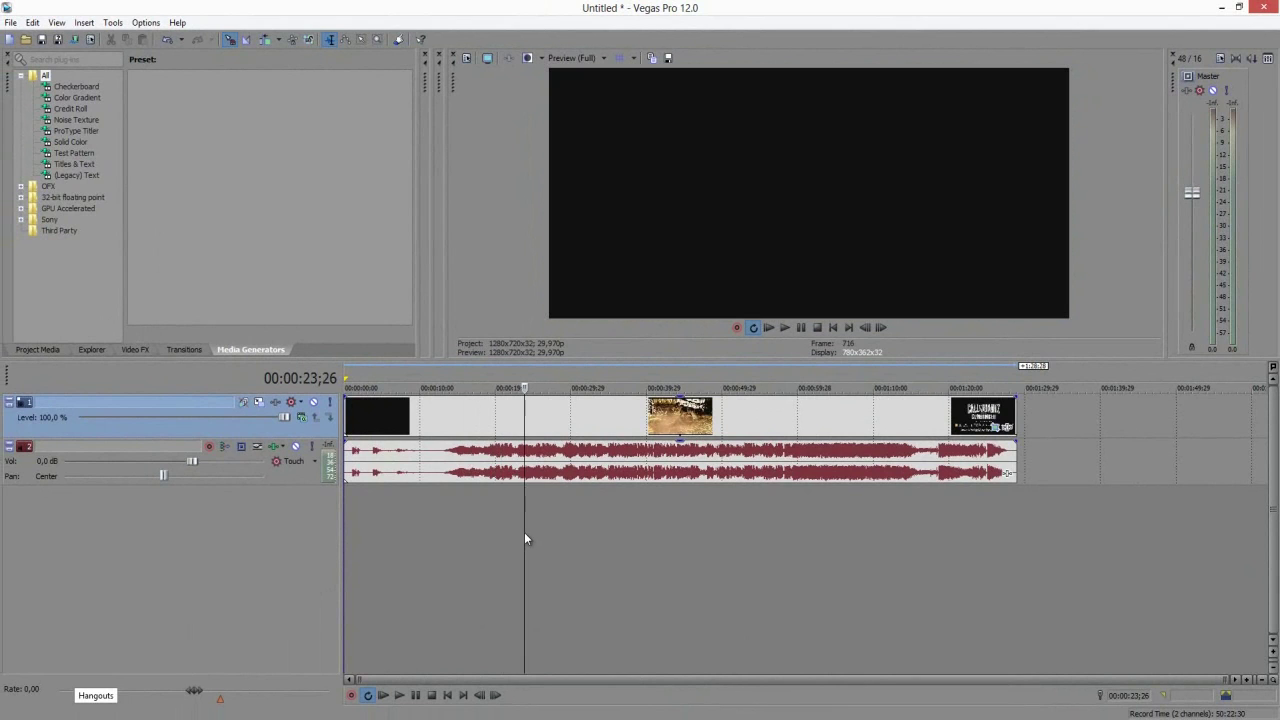
{"action": "left_click", "coordinate": [596, 518]}
{"action": "left_click", "coordinate": [668, 513]}
{"action": "left_click", "coordinate": [751, 508]}
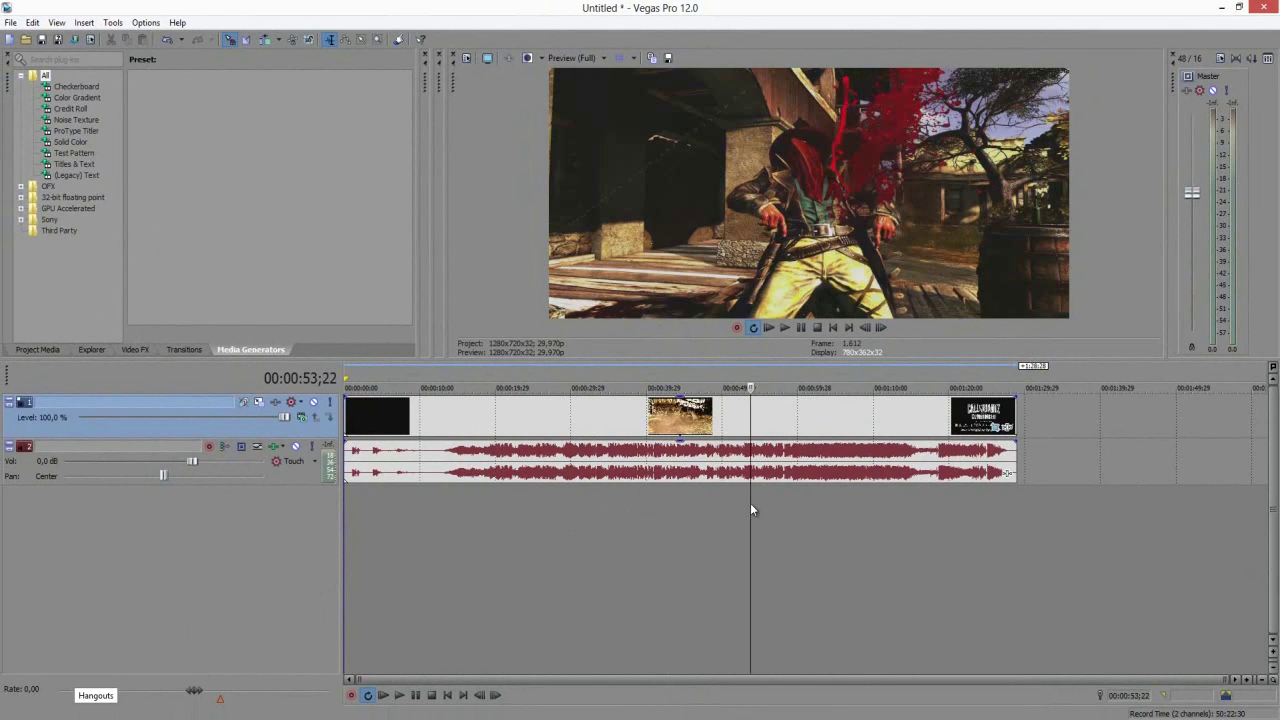
{"action": "left_click", "coordinate": [826, 506]}
{"action": "left_click", "coordinate": [871, 510]}
{"action": "left_click", "coordinate": [473, 526]}
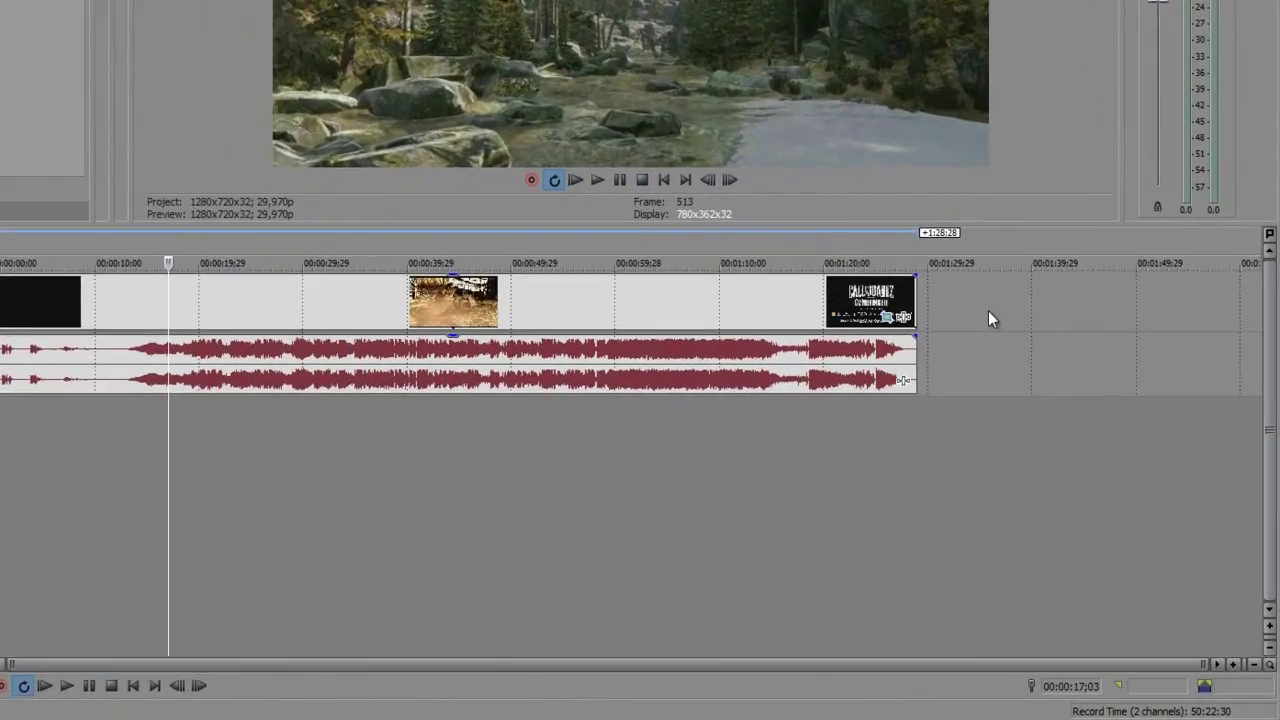
- Insert a video track above the trailer and place a Black Solid Color event on it at 00:00:17;03
{"action": "right_click", "coordinate": [1068, 427]}
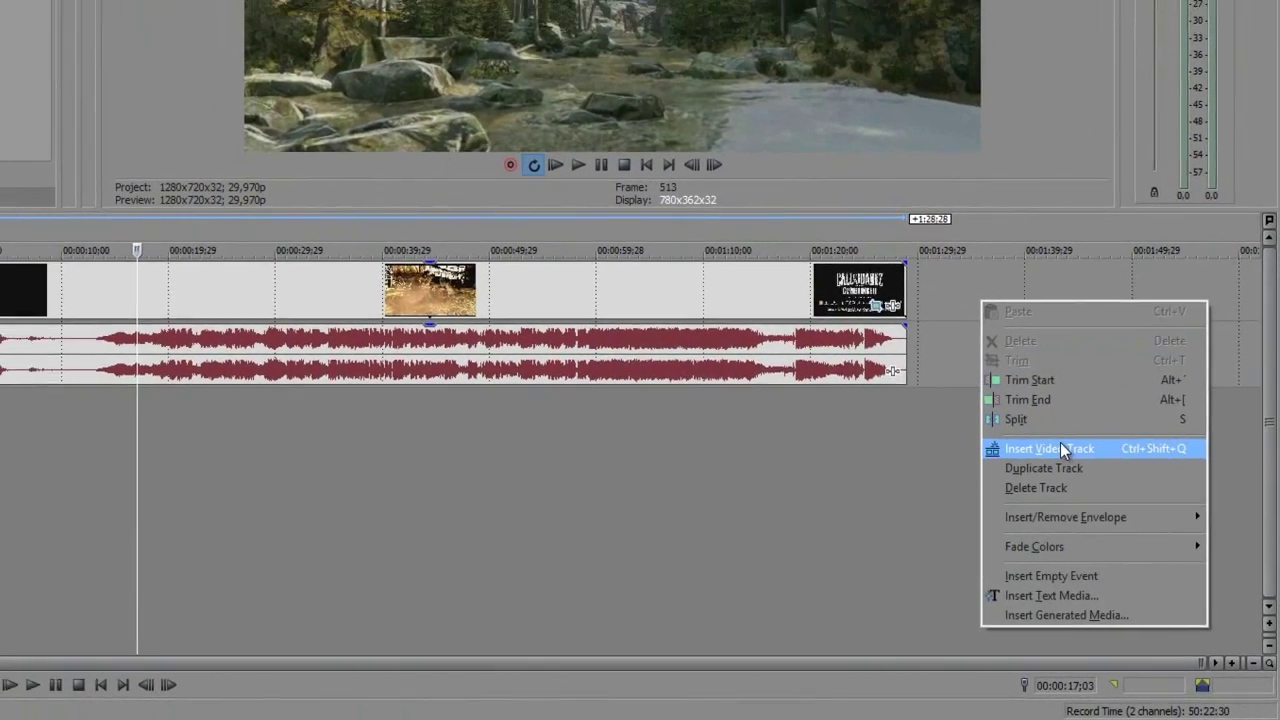
{"action": "left_click", "coordinate": [1060, 449]}
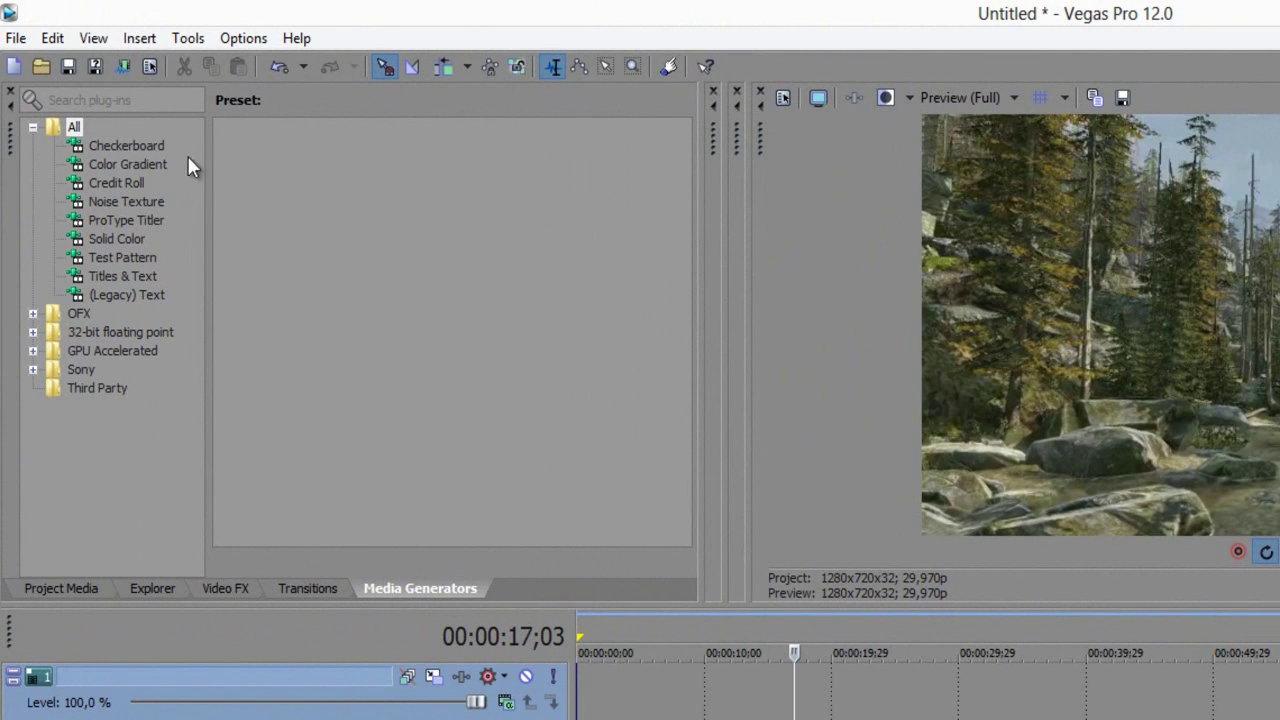
{"action": "left_click", "coordinate": [127, 166]}
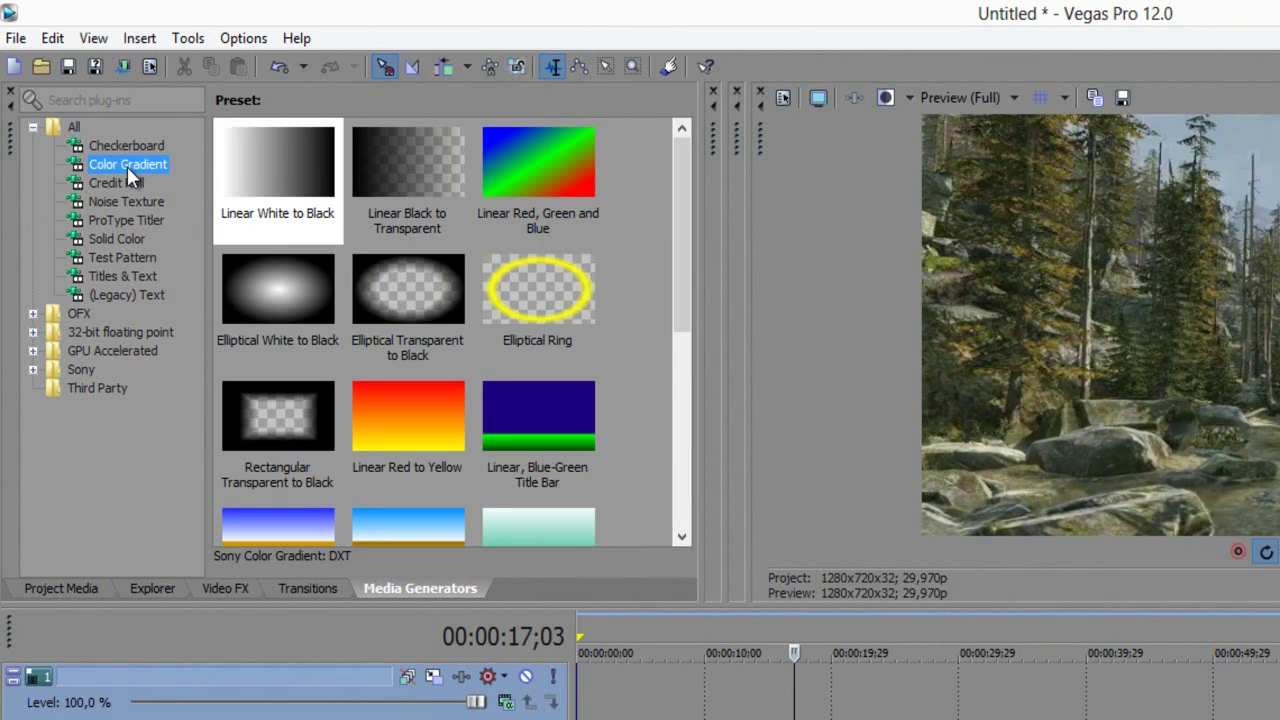
{"action": "left_click", "coordinate": [118, 240]}
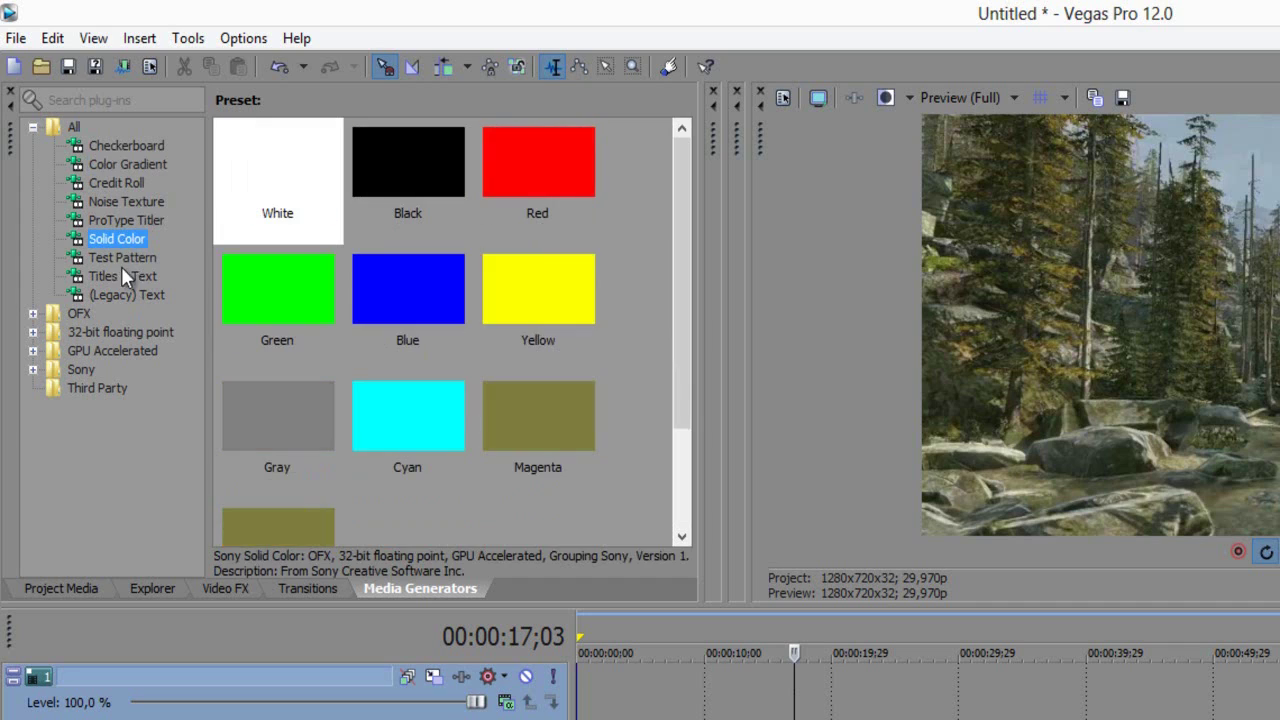
{"action": "left_click_drag", "start_coordinate": [401, 180], "coordinate": [831, 631]}
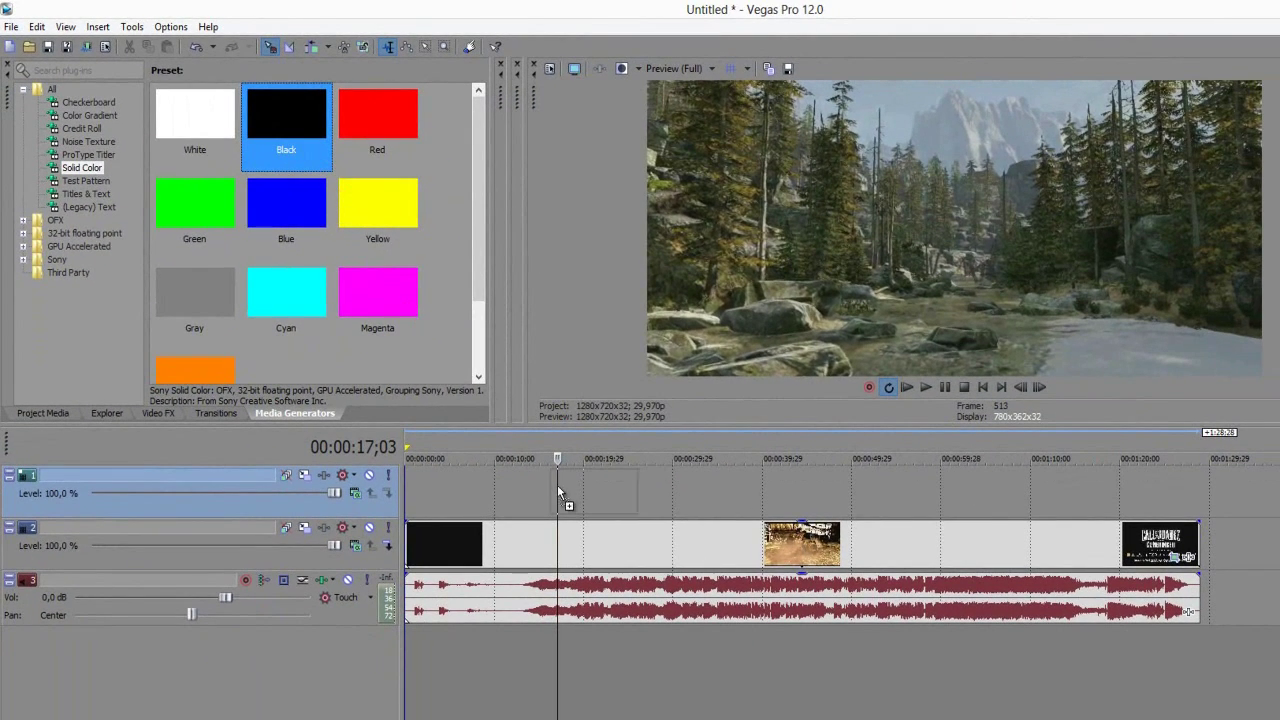
{"action": "left_click_drag", "start_coordinate": [557, 485], "coordinate": [560, 487]}
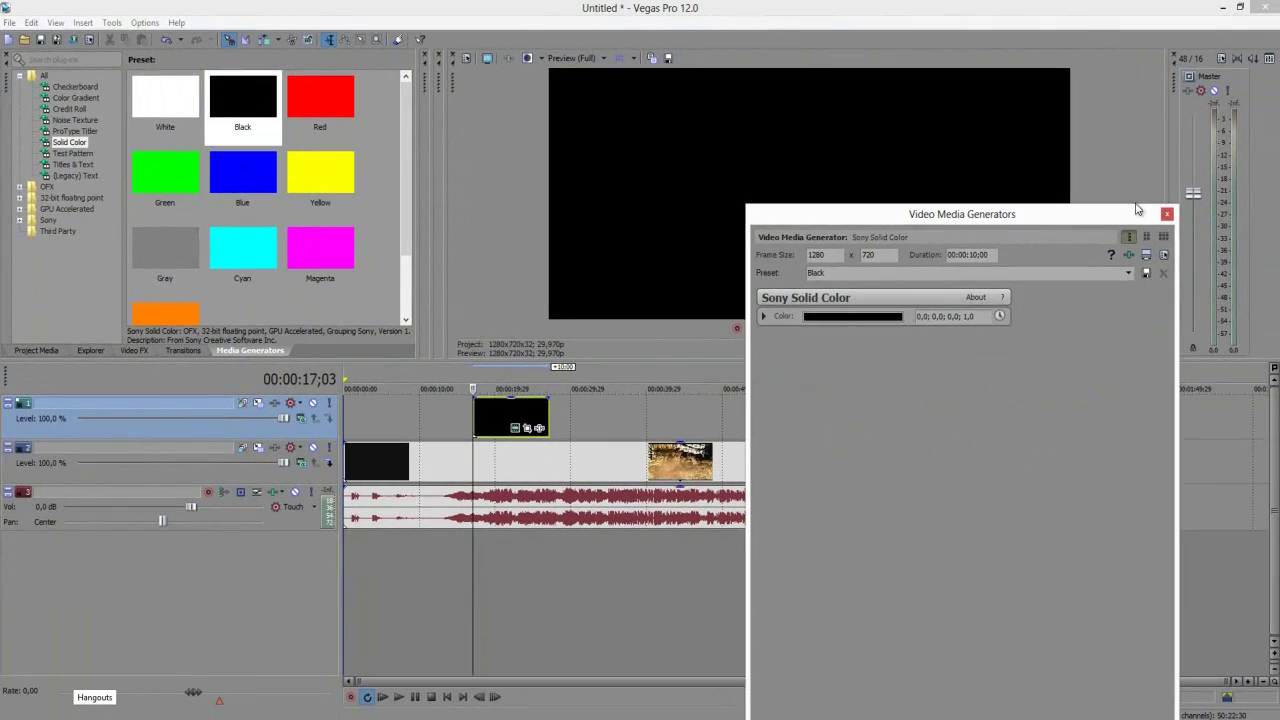
{"action": "left_click", "coordinate": [1166, 213]}
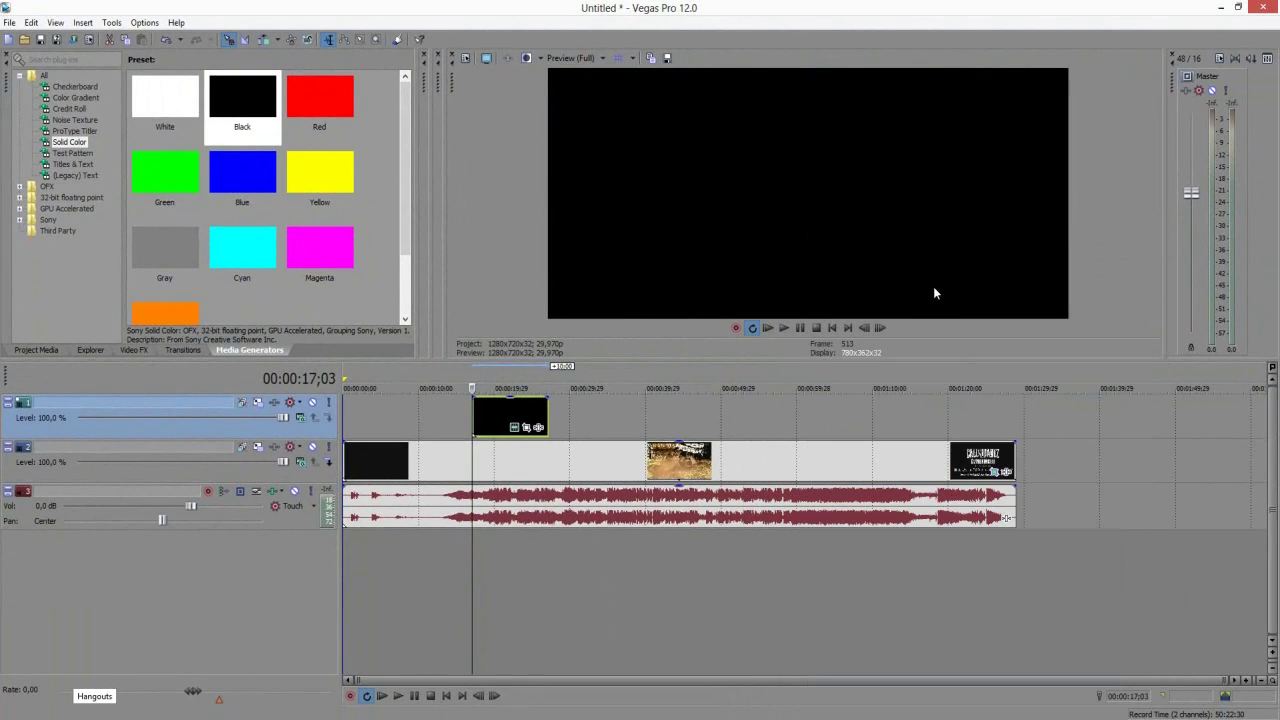
- Trim 2:14 off the end of the black event, then turn off Maintain aspect ratio and disable resampling for it
{"action": "left_click", "coordinate": [492, 419]}
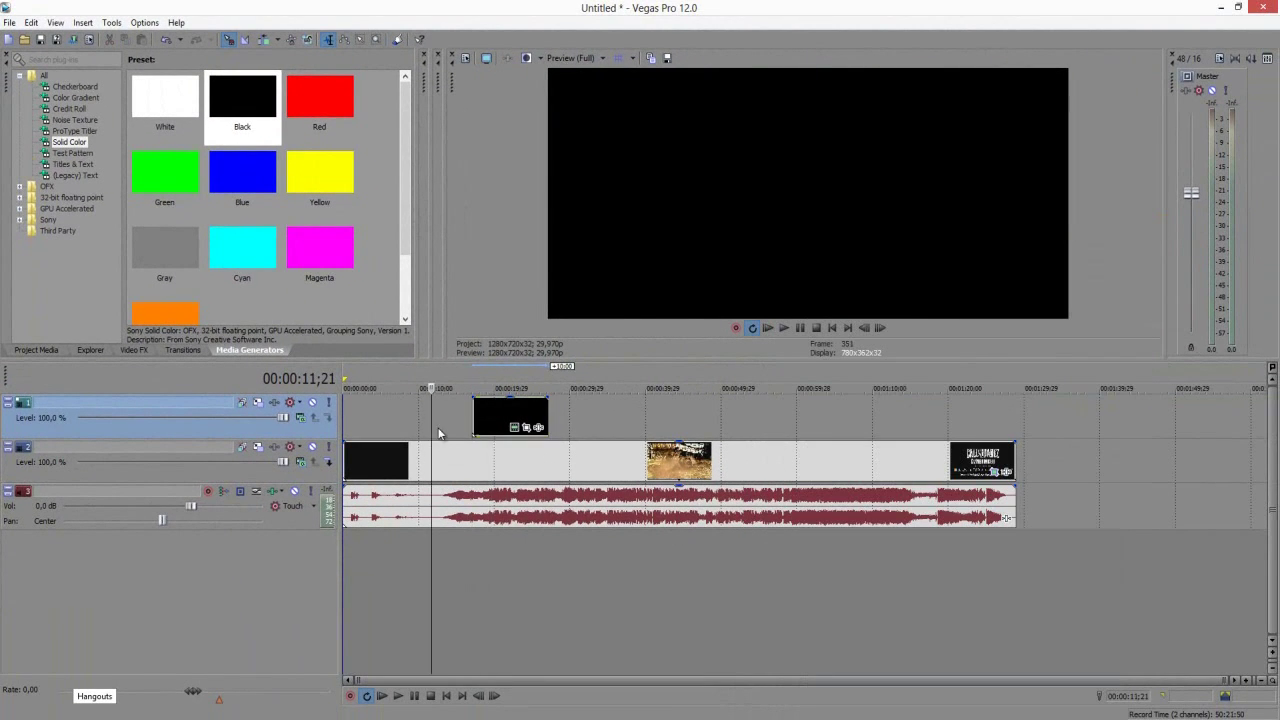
{"action": "left_click_drag", "start_coordinate": [543, 414], "coordinate": [528, 414]}
{"action": "left_click", "coordinate": [505, 415]}
{"action": "right_click", "coordinate": [505, 415]}
{"action": "left_click", "coordinate": [540, 400]}
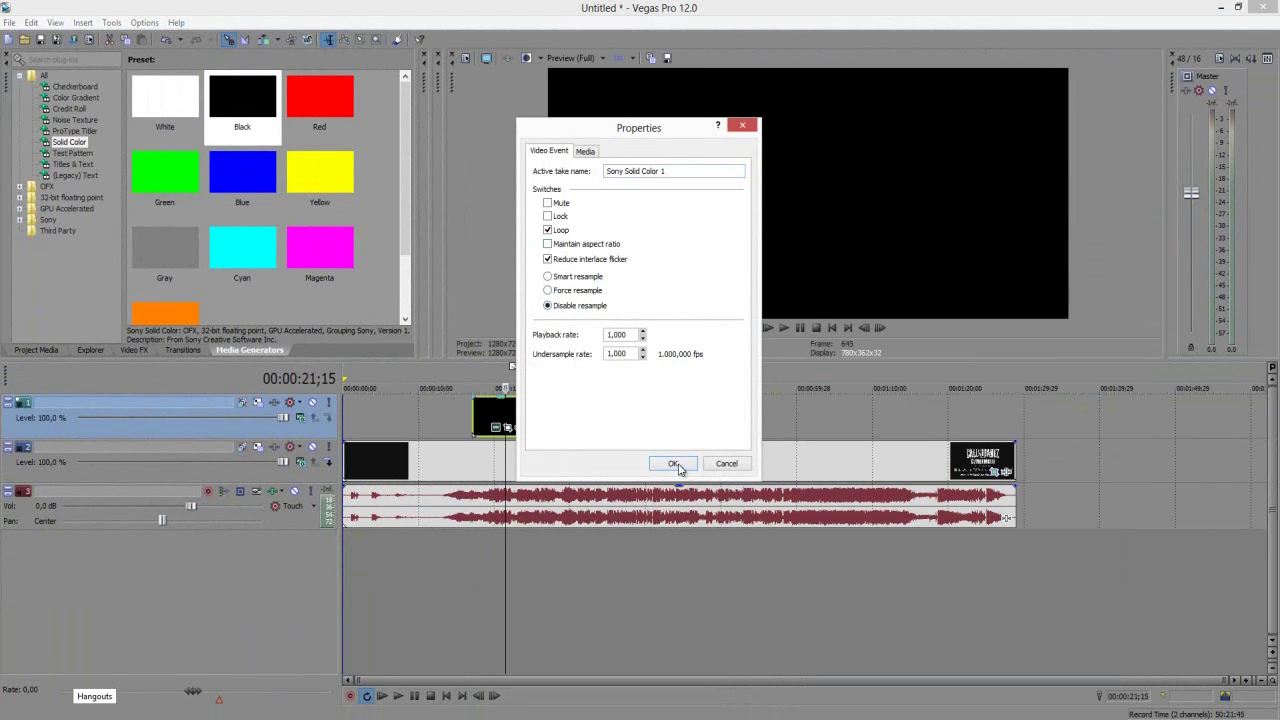
{"action": "left_click", "coordinate": [684, 467]}
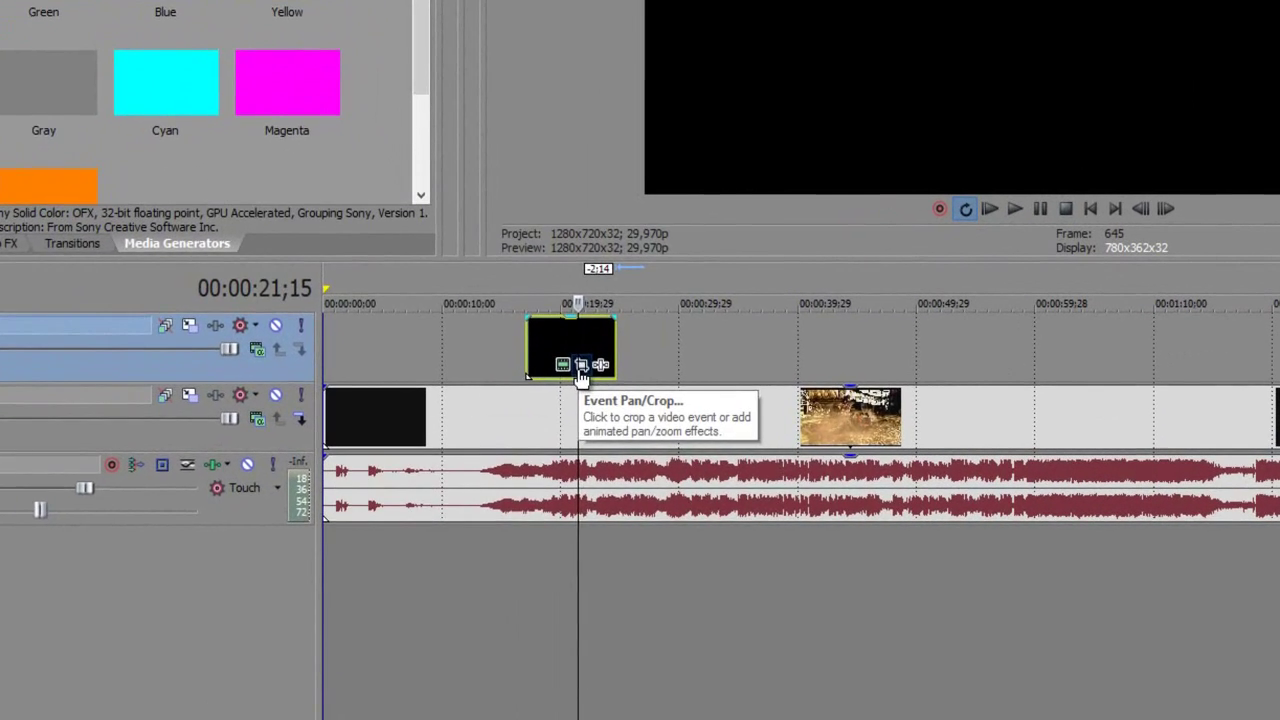
- Open Event Pan/Crop for the black event and shrink its crop frame to about 888 × 499, keeping the timeline uncovered
{"action": "left_click", "coordinate": [507, 428]}
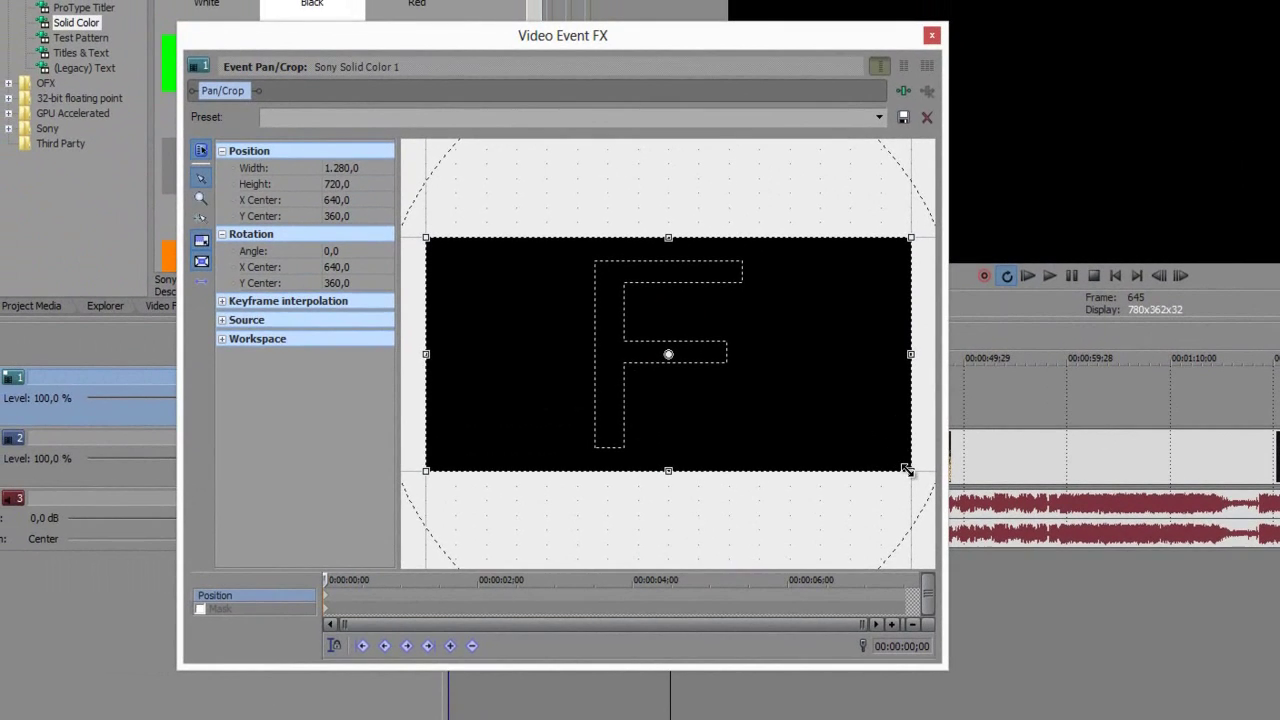
{"action": "left_click_drag", "start_coordinate": [907, 470], "coordinate": [836, 435]}
{"action": "left_click_drag", "start_coordinate": [865, 40], "coordinate": [1279, 85]}
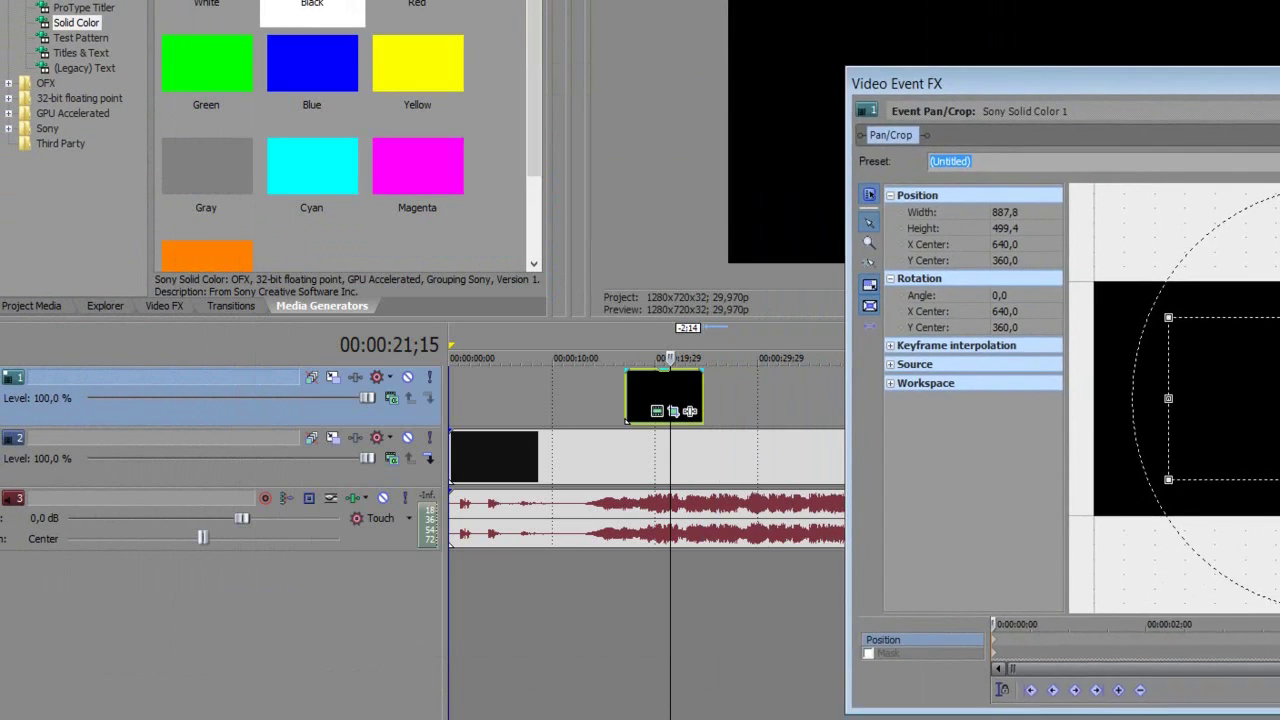
- Check the black event in the preview, then enlarge its crop frame to about 1,661 × 1,189 and centre it near X 681, Y 544
{"action": "left_click", "coordinate": [586, 455]}
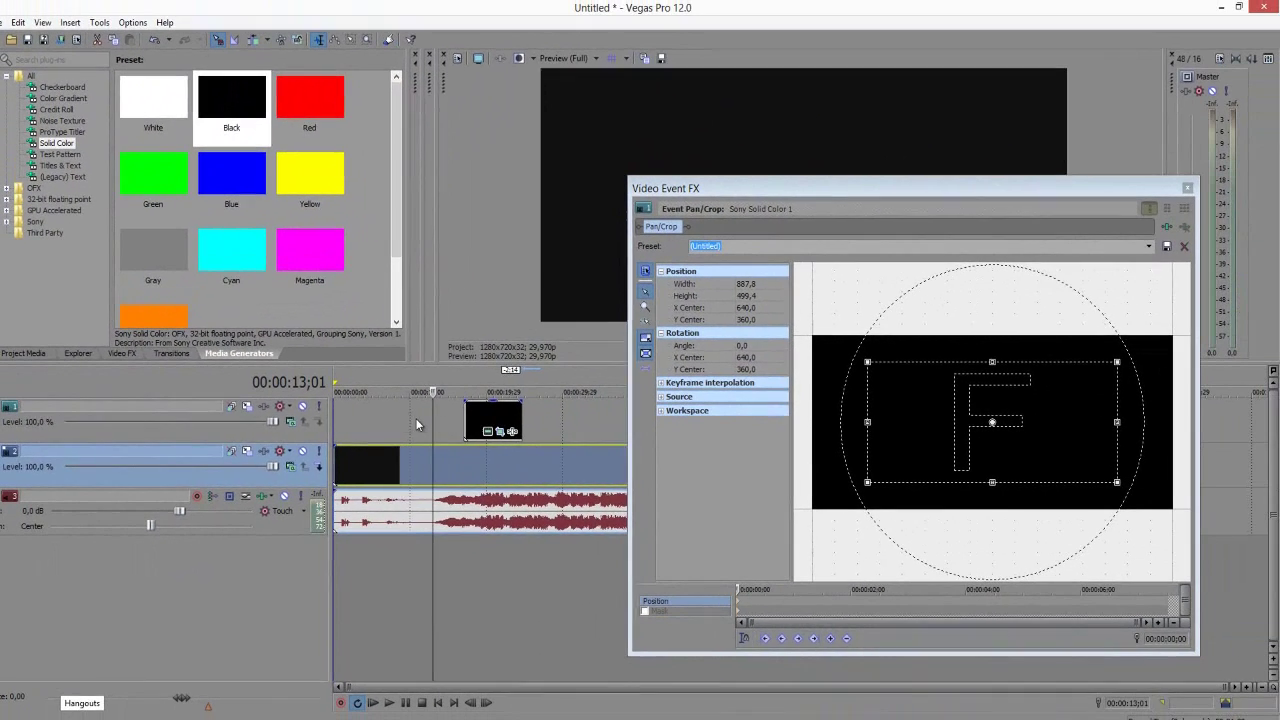
{"action": "left_click", "coordinate": [559, 396]}
{"action": "left_click", "coordinate": [388, 418]}
{"action": "left_click", "coordinate": [485, 425]}
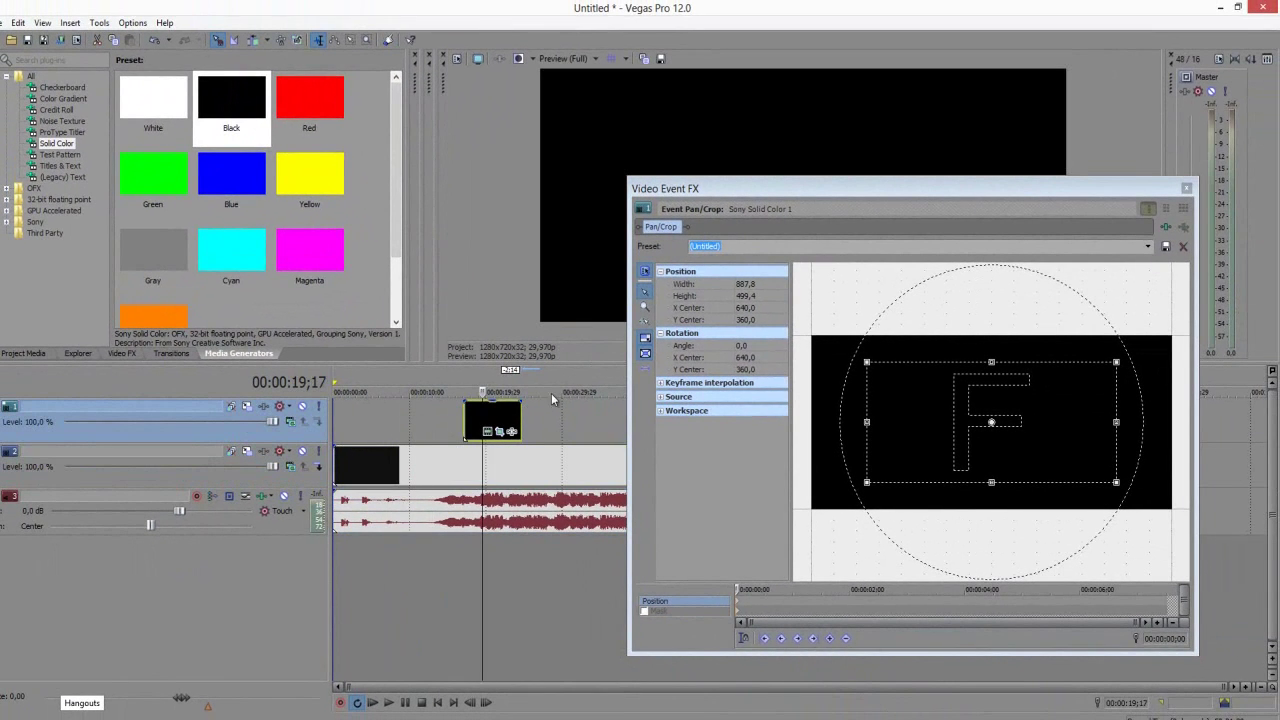
{"action": "mouse_move", "coordinate": [1116, 482]}
{"action": "left_mouse_down"}
{"action": "mouse_move", "coordinate": [1041, 437]}
{"action": "mouse_move", "coordinate": [1094, 487]}
{"action": "mouse_move", "coordinate": [1099, 473]}
{"action": "left_mouse_up"}
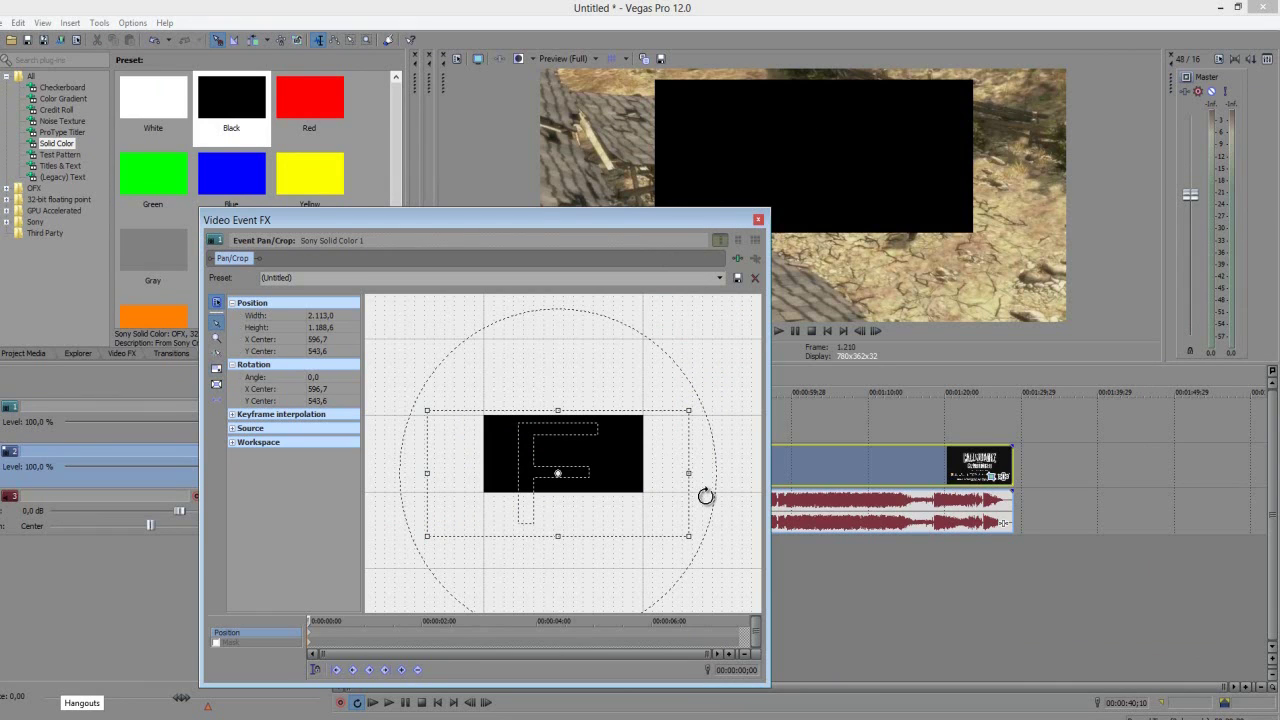
{"action": "left_click_drag", "start_coordinate": [688, 473], "coordinate": [628, 473]}
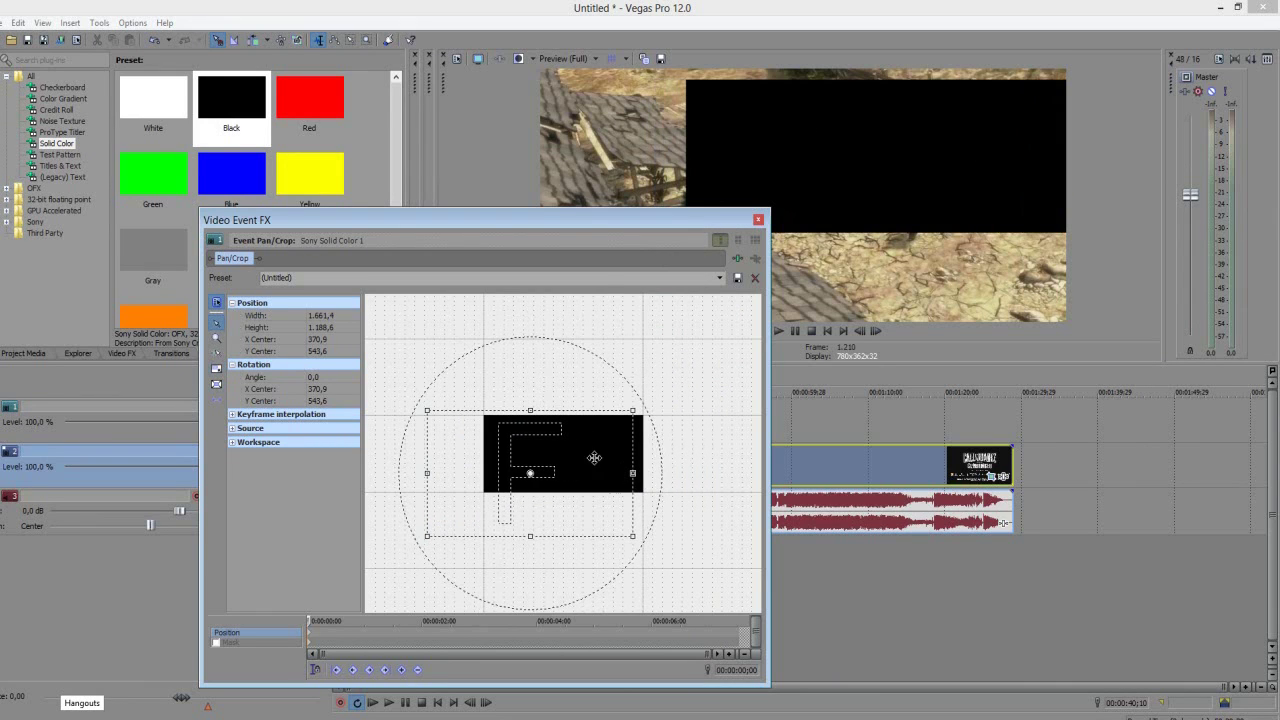
{"action": "left_click_drag", "start_coordinate": [609, 219], "coordinate": [592, 244]}
{"action": "left_click_drag", "start_coordinate": [560, 460], "coordinate": [577, 452]}
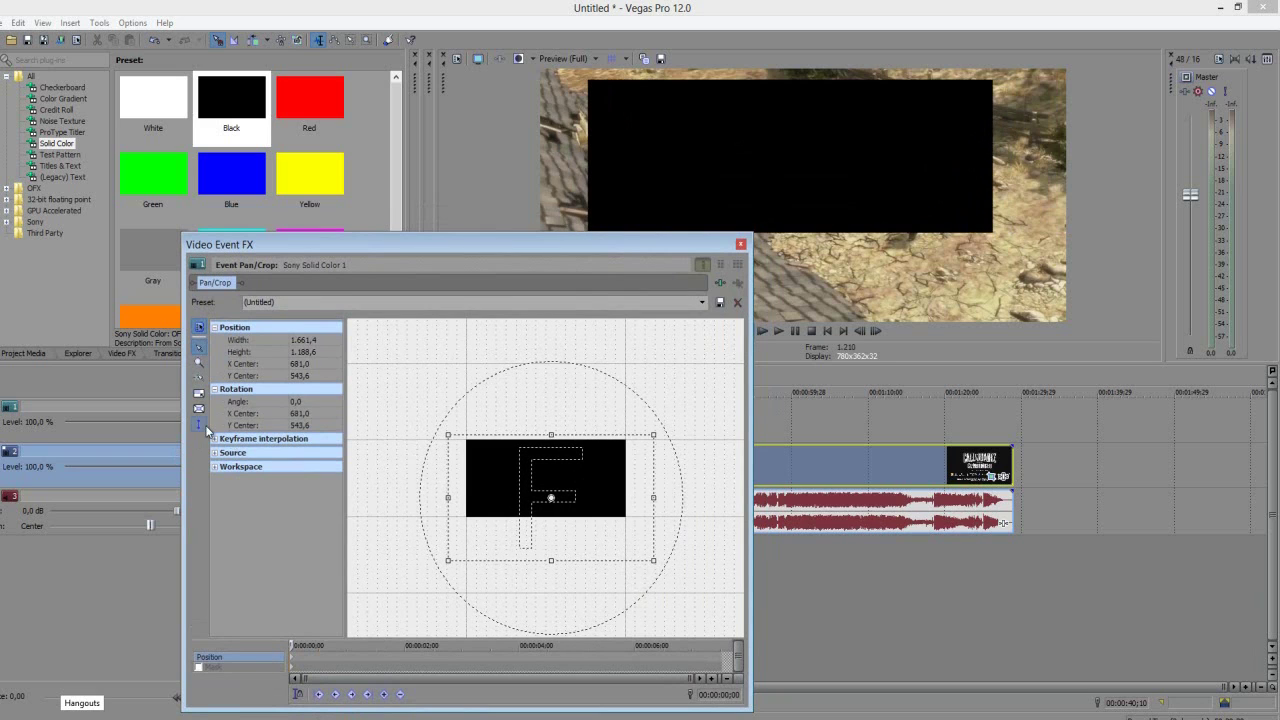
- Increase the crop frame's height to about 1,809 and its centre to about X 752, Y −287, keeping the preview uncovered
{"action": "left_click_drag", "start_coordinate": [480, 245], "coordinate": [310, 225]}
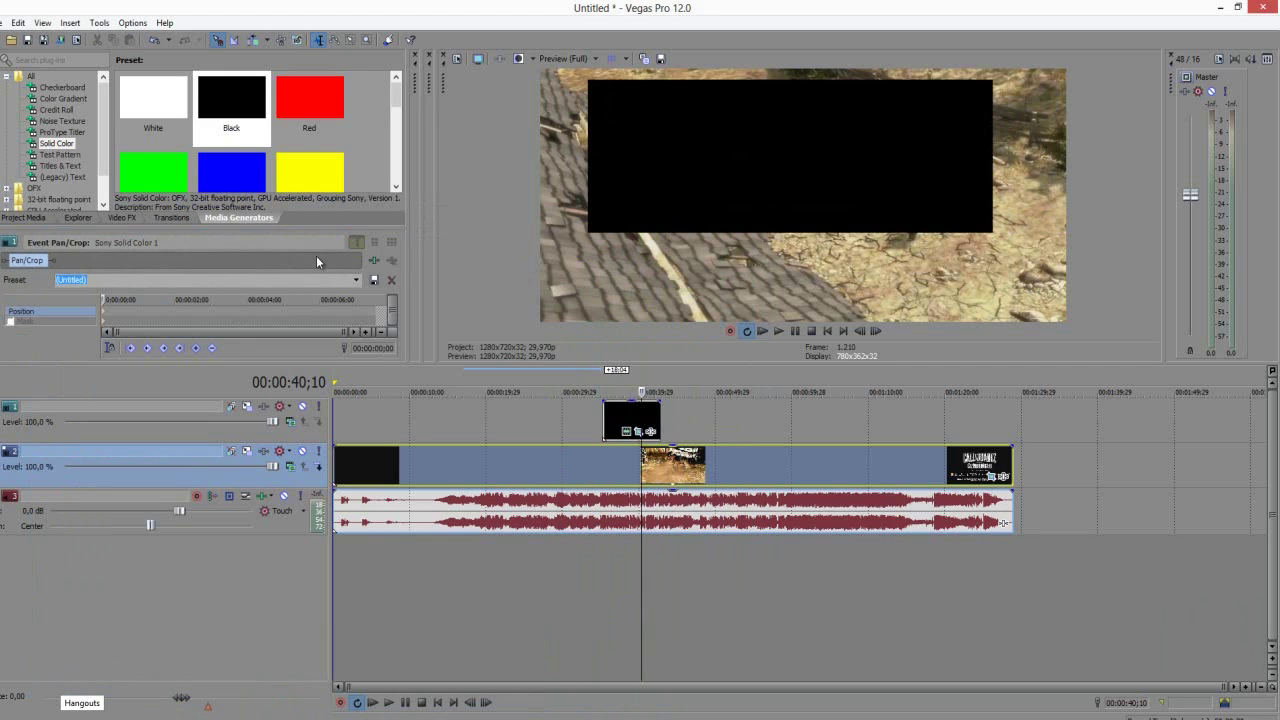
{"action": "left_click_drag", "start_coordinate": [3, 275], "coordinate": [160, 237]}
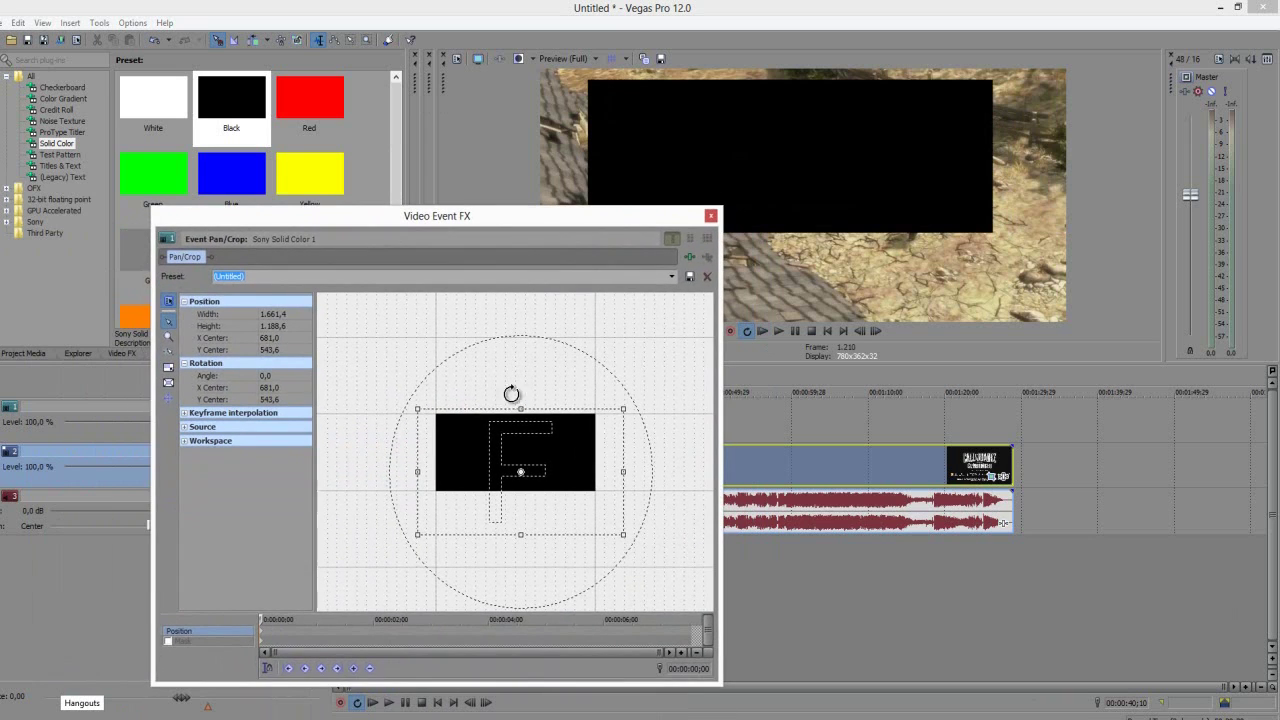
{"action": "left_click_drag", "start_coordinate": [521, 408], "coordinate": [550, 367]}
{"action": "left_click_drag", "start_coordinate": [604, 222], "coordinate": [420, 237]}
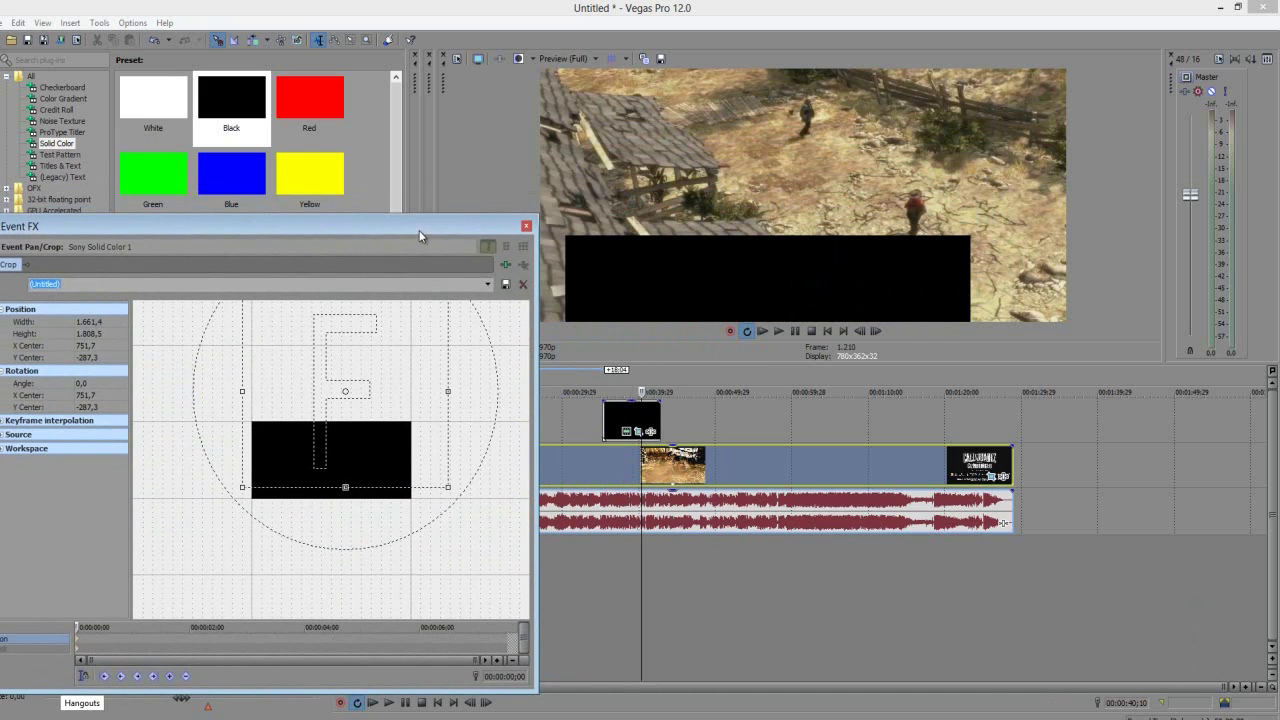
- Narrow the crop frame to 1,150 wide, centre it near X 681, Y −525 to form a full-width lower bar, and close Event Pan/Crop
{"action": "mouse_move", "coordinate": [381, 436]}
{"action": "left_mouse_down"}
{"action": "mouse_move", "coordinate": [372, 425]}
{"action": "mouse_move", "coordinate": [401, 425]}
{"action": "left_mouse_up"}
{"action": "left_click_drag", "start_coordinate": [468, 380], "coordinate": [405, 381]}
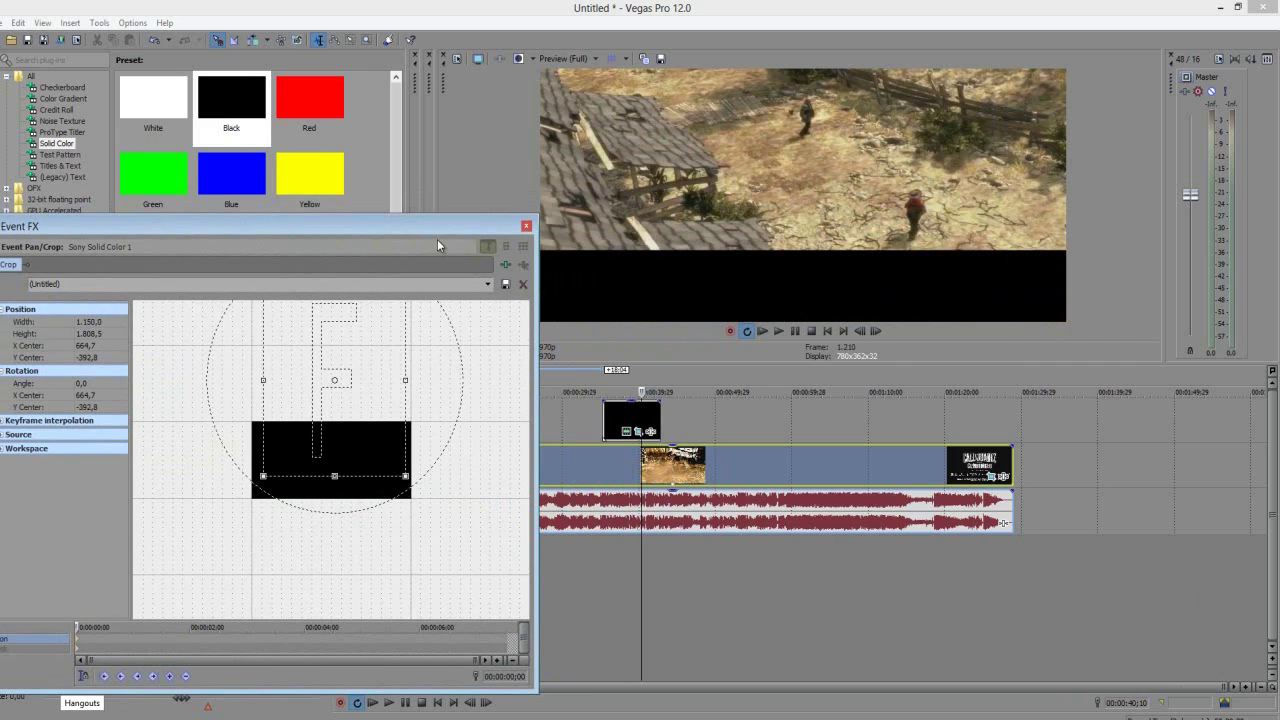
{"action": "left_click_drag", "start_coordinate": [419, 234], "coordinate": [389, 257]}
{"action": "left_click_drag", "start_coordinate": [316, 464], "coordinate": [318, 450]}
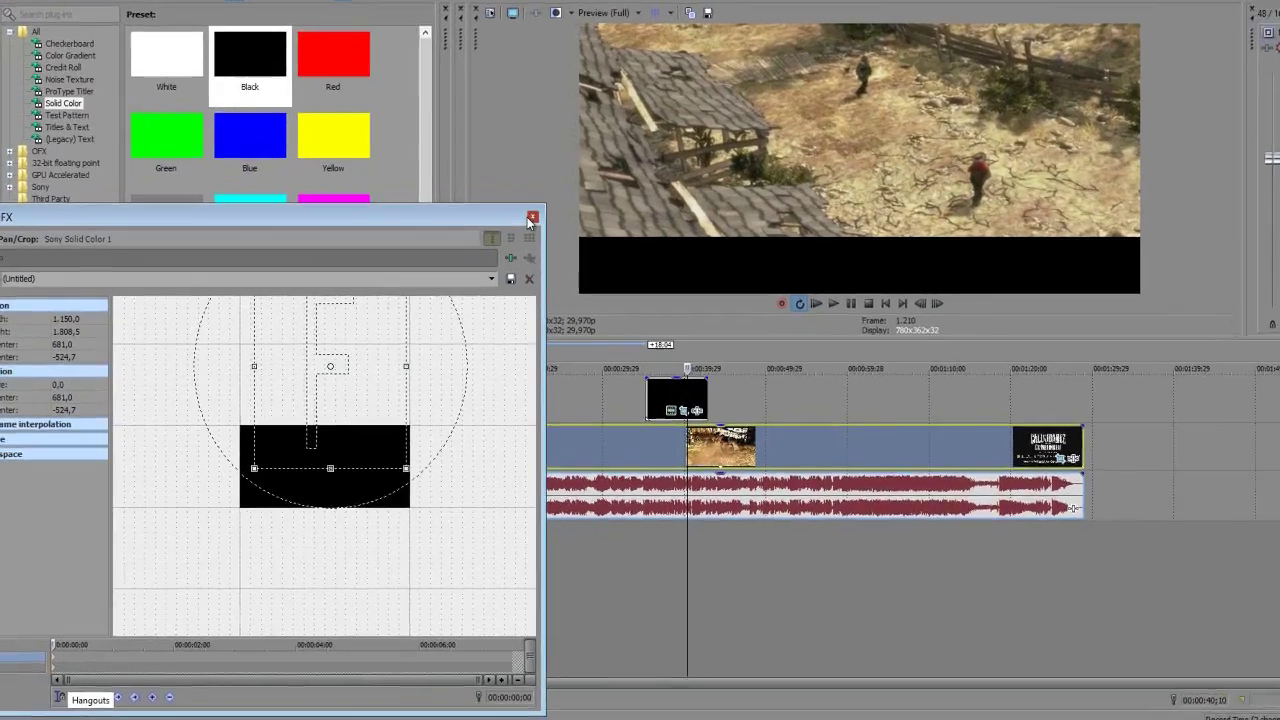
{"action": "left_click", "coordinate": [497, 249]}
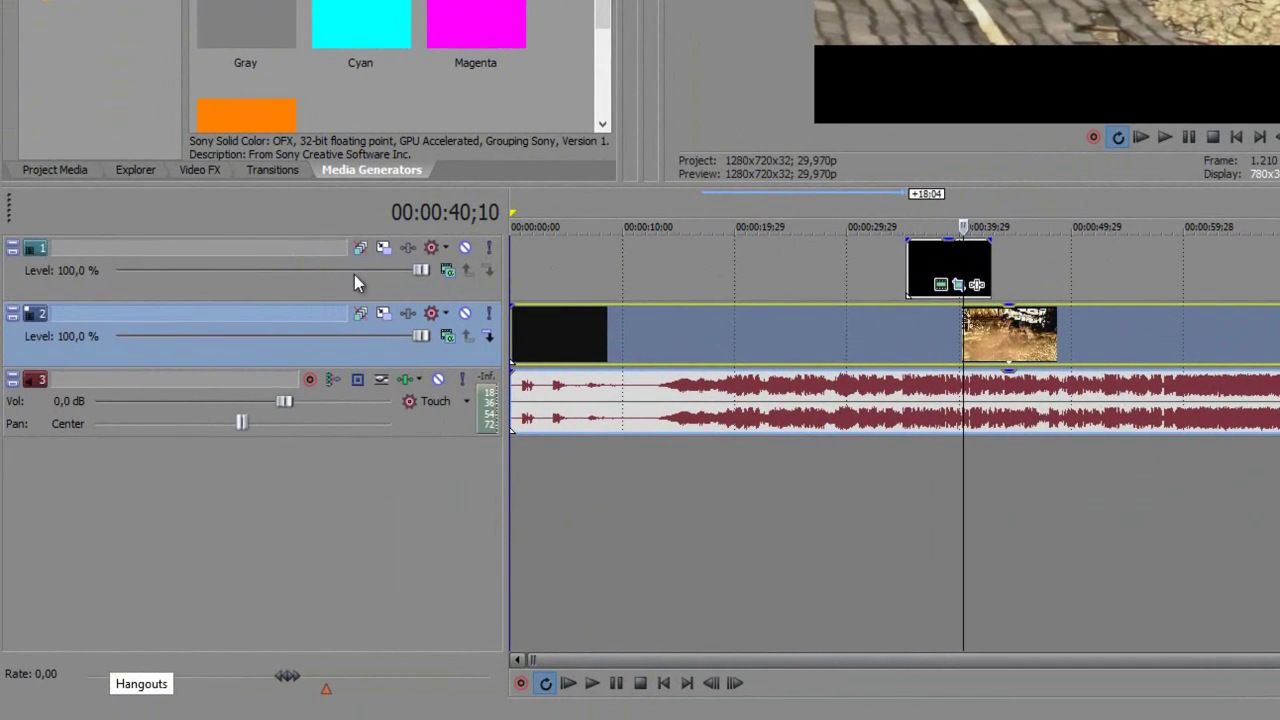
- Lower the black bar track's level to 66.5 % and insert a new video track above it
{"action": "left_click_drag", "start_coordinate": [420, 269], "coordinate": [315, 269]}
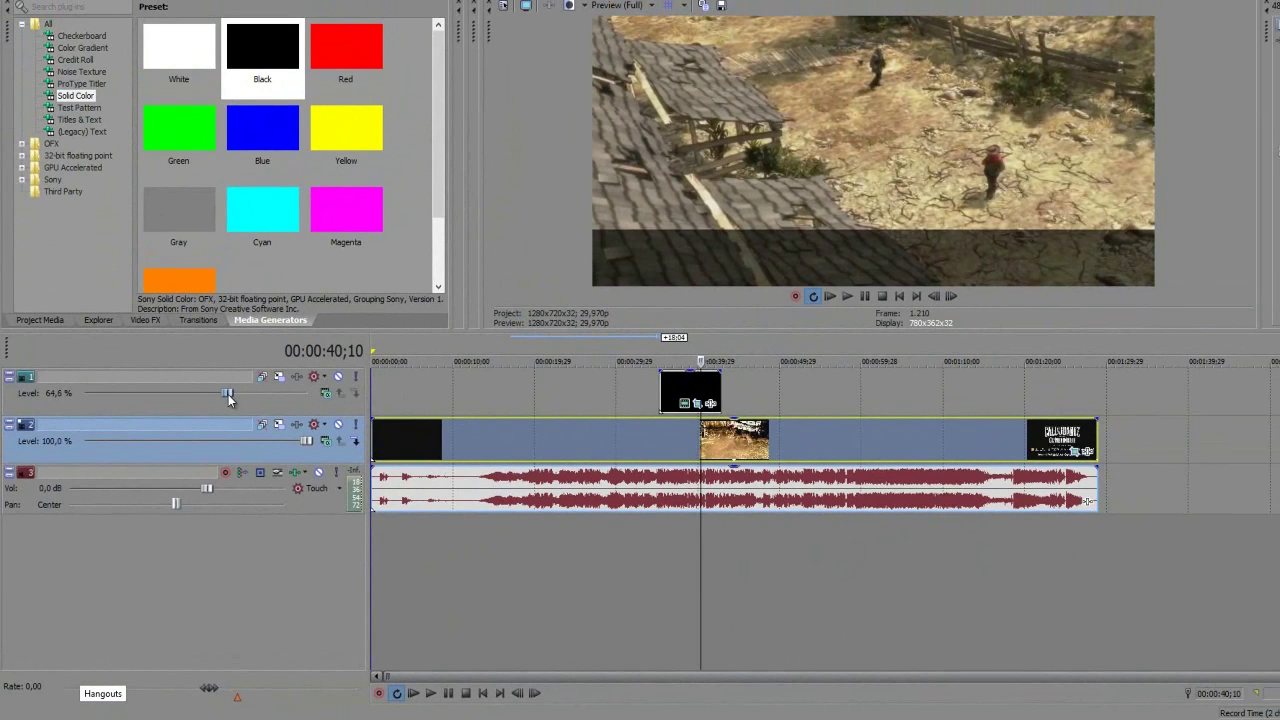
{"action": "left_click_drag", "start_coordinate": [228, 399], "coordinate": [231, 397]}
{"action": "right_click", "coordinate": [750, 383]}
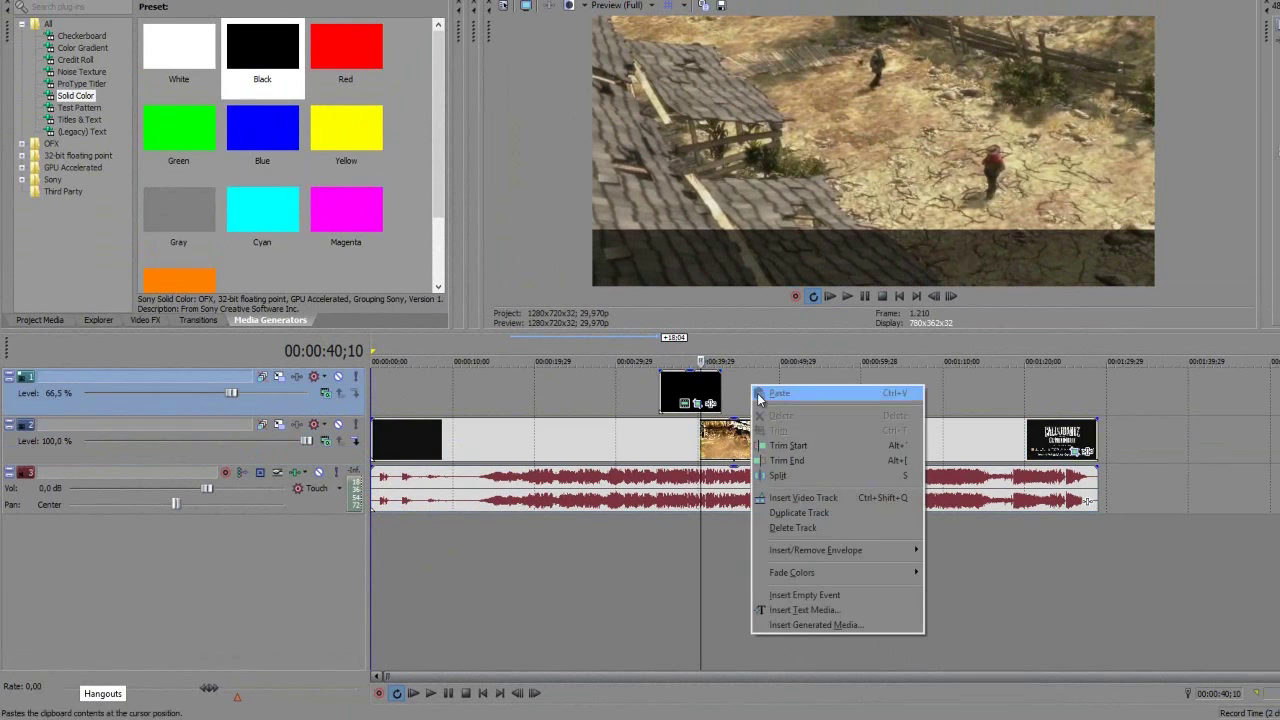
{"action": "left_click", "coordinate": [810, 497]}
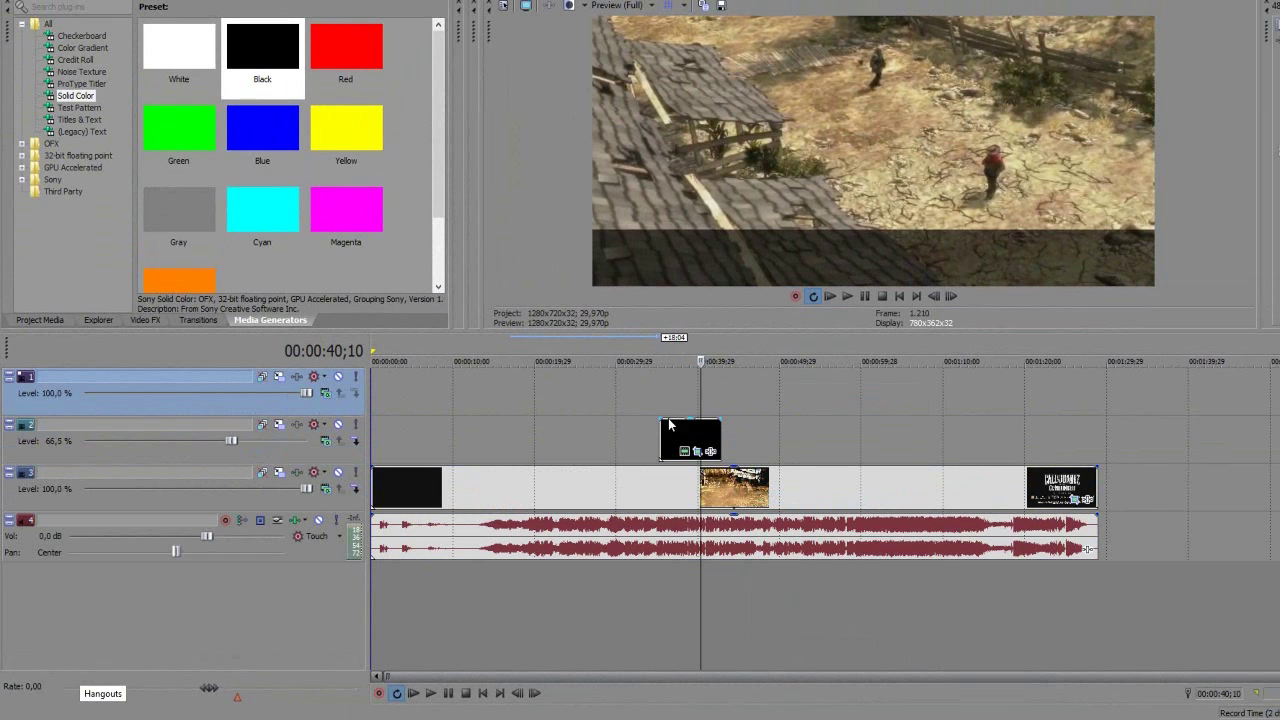
- Insert a text media event on the new empty track at 00:00:39;27, above the black event, keeping the preview uncovered
{"action": "left_click", "coordinate": [659, 420]}
{"action": "right_click", "coordinate": [679, 397]}
{"action": "left_click", "coordinate": [714, 387]}
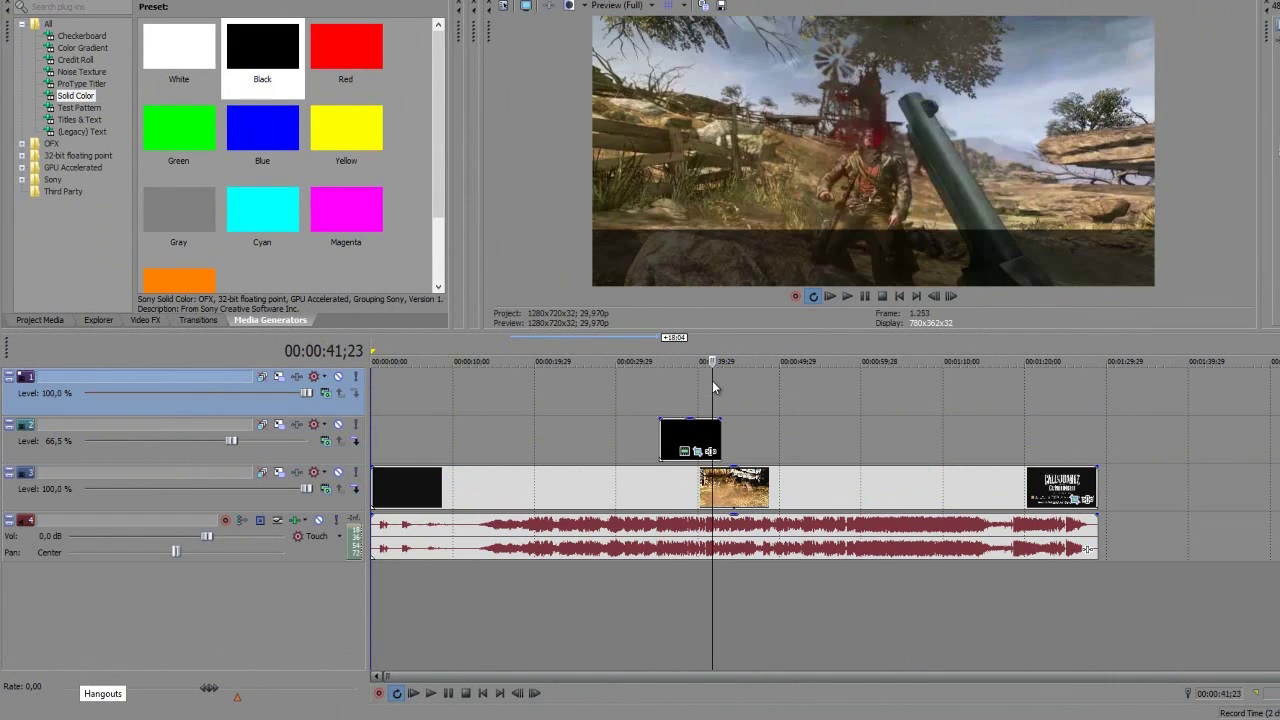
{"action": "left_click", "coordinate": [688, 387]}
{"action": "left_click", "coordinate": [699, 386]}
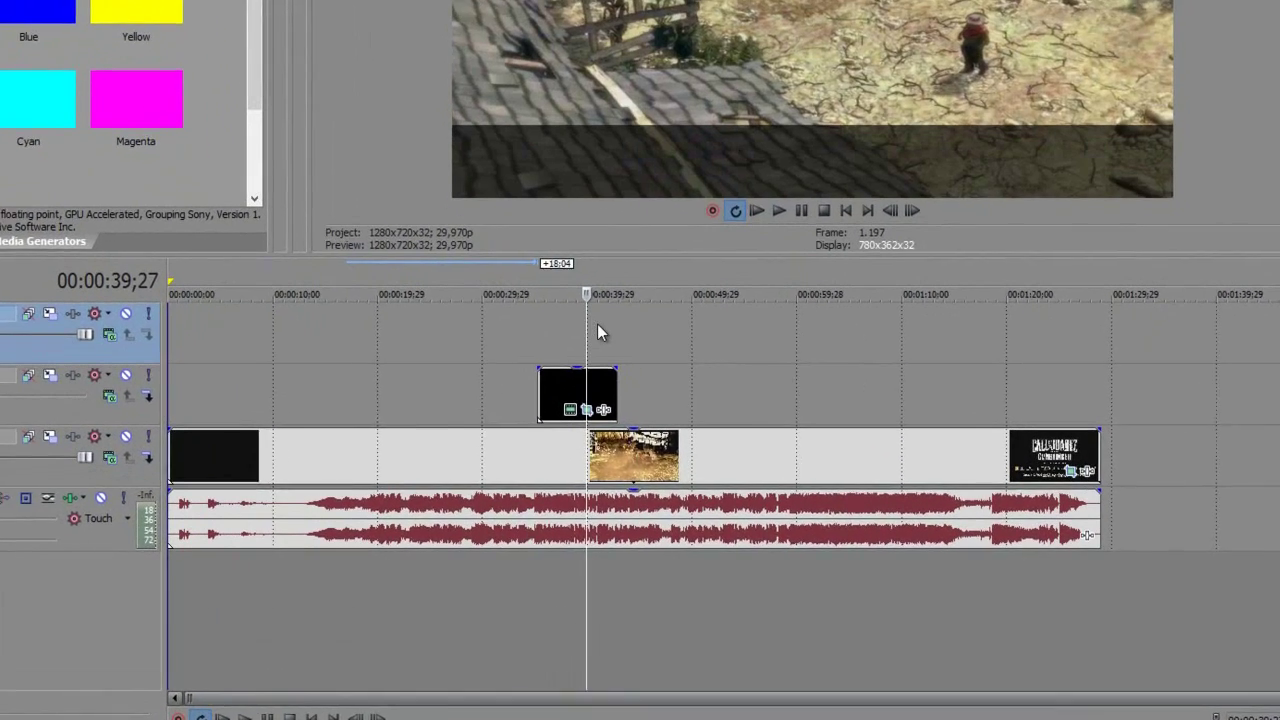
{"action": "right_click", "coordinate": [597, 326]}
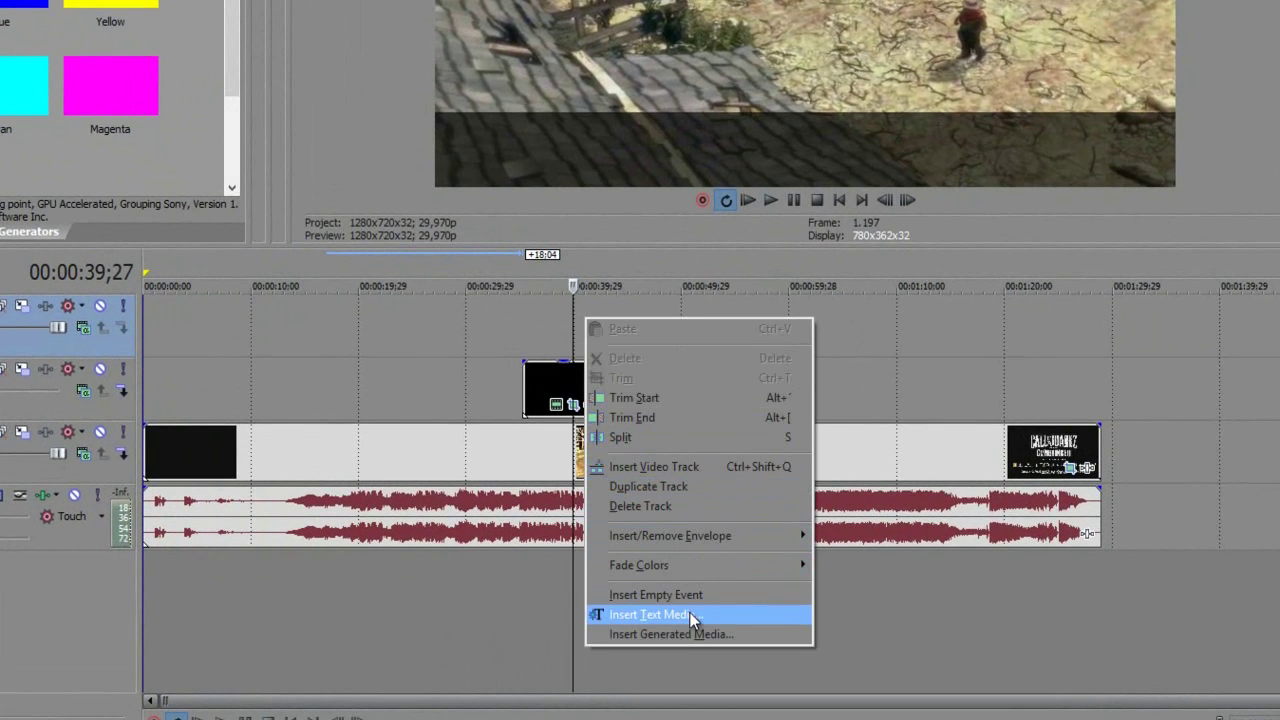
{"action": "left_click", "coordinate": [394, 433]}
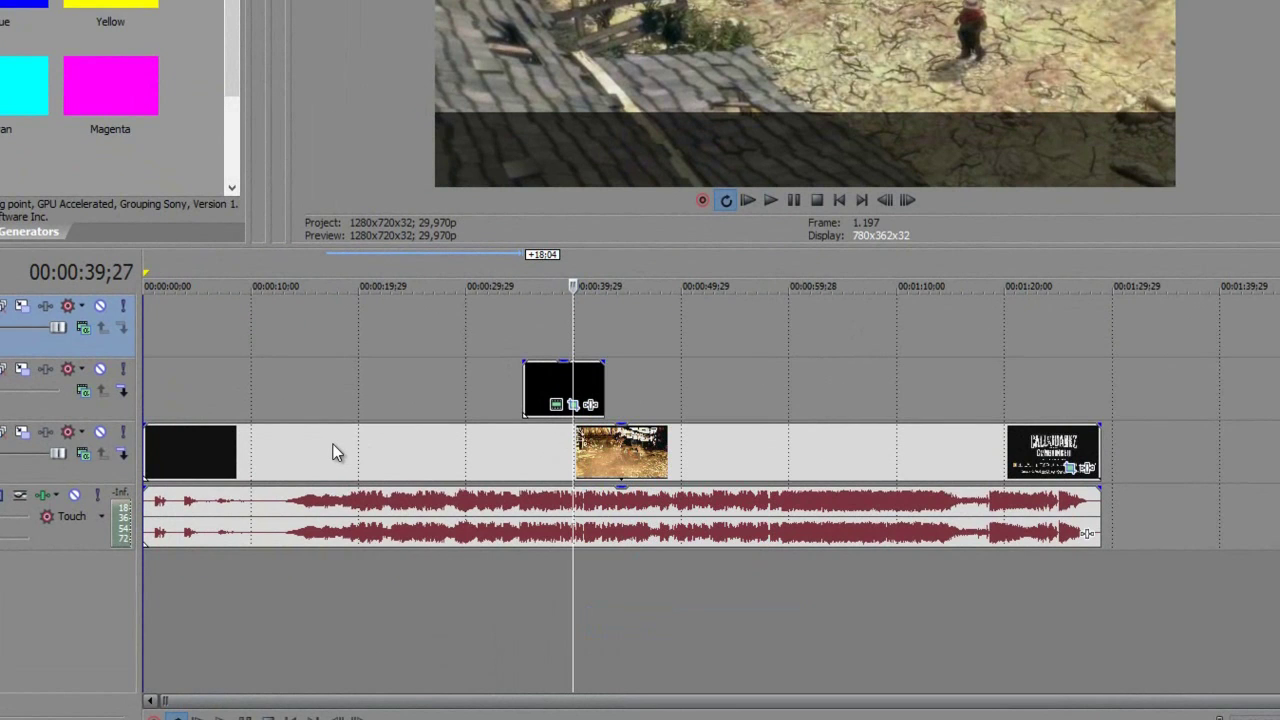
{"action": "left_click_drag", "start_coordinate": [1018, 35], "coordinate": [71, 0]}
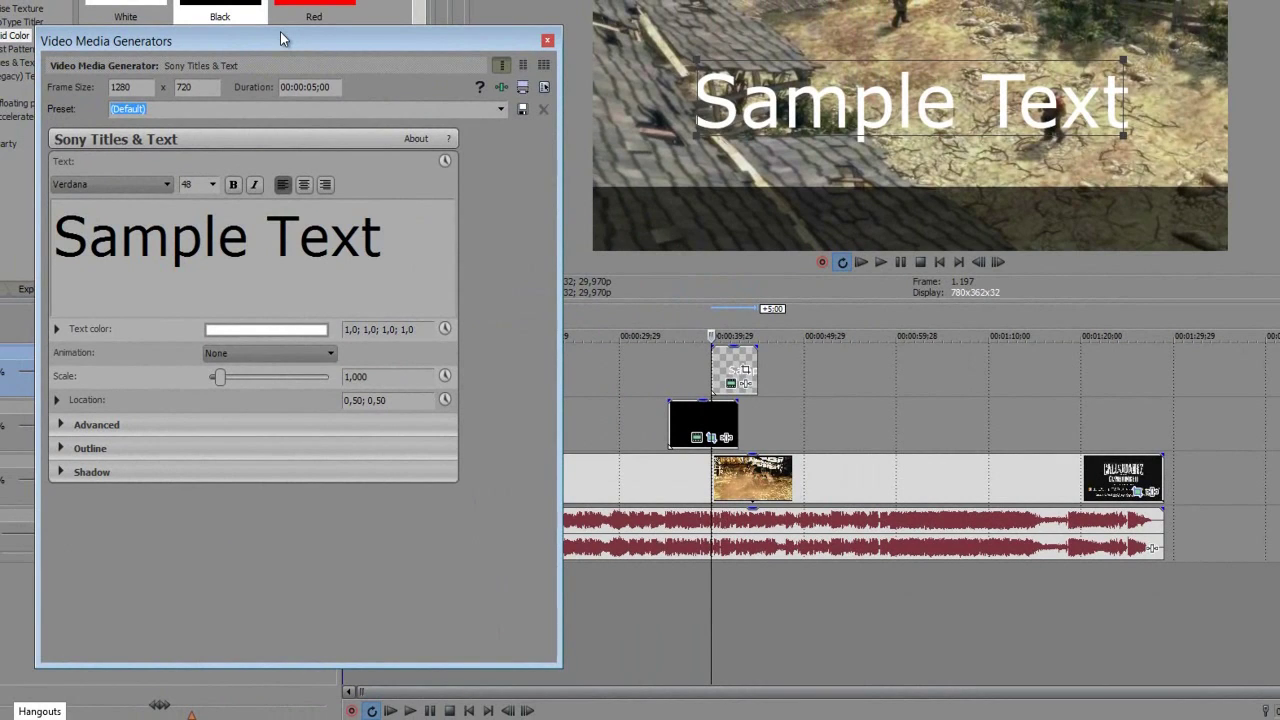
- Replace the sample text of the title with "Gameplay de Call of Juarez"
{"action": "triple_click", "coordinate": [365, 224]}
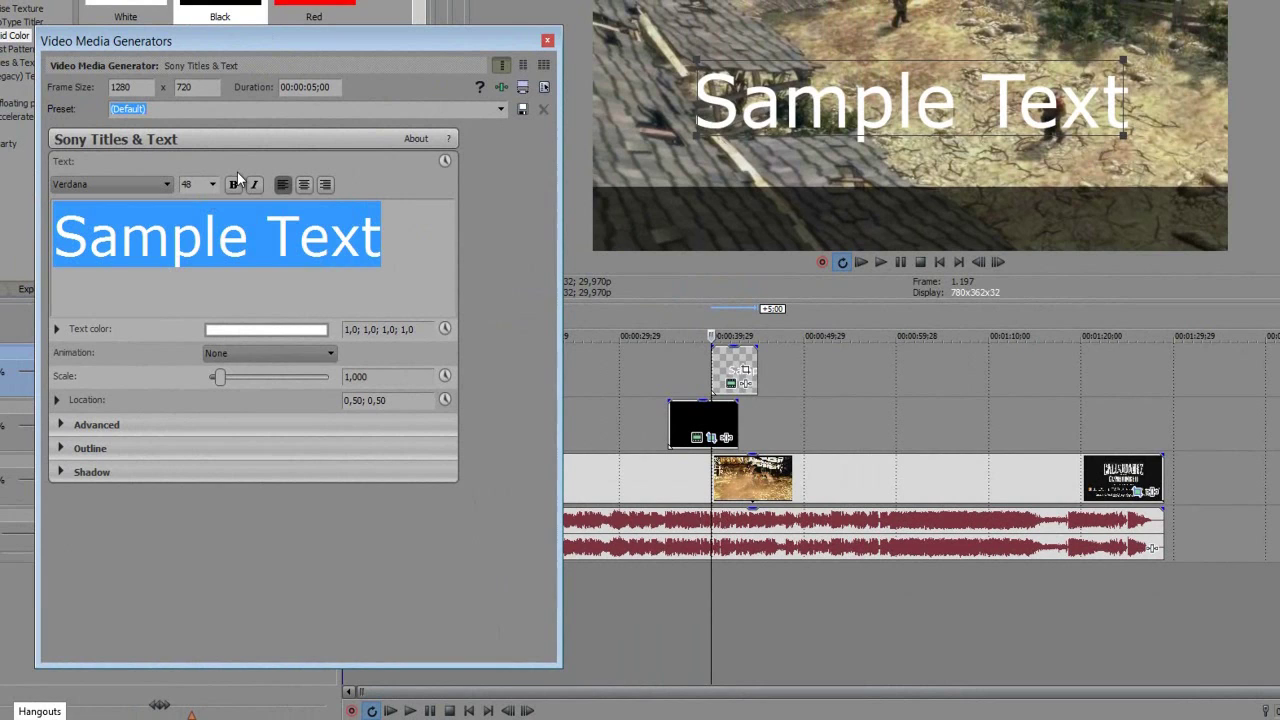
{"action": "type", "text": "T"}
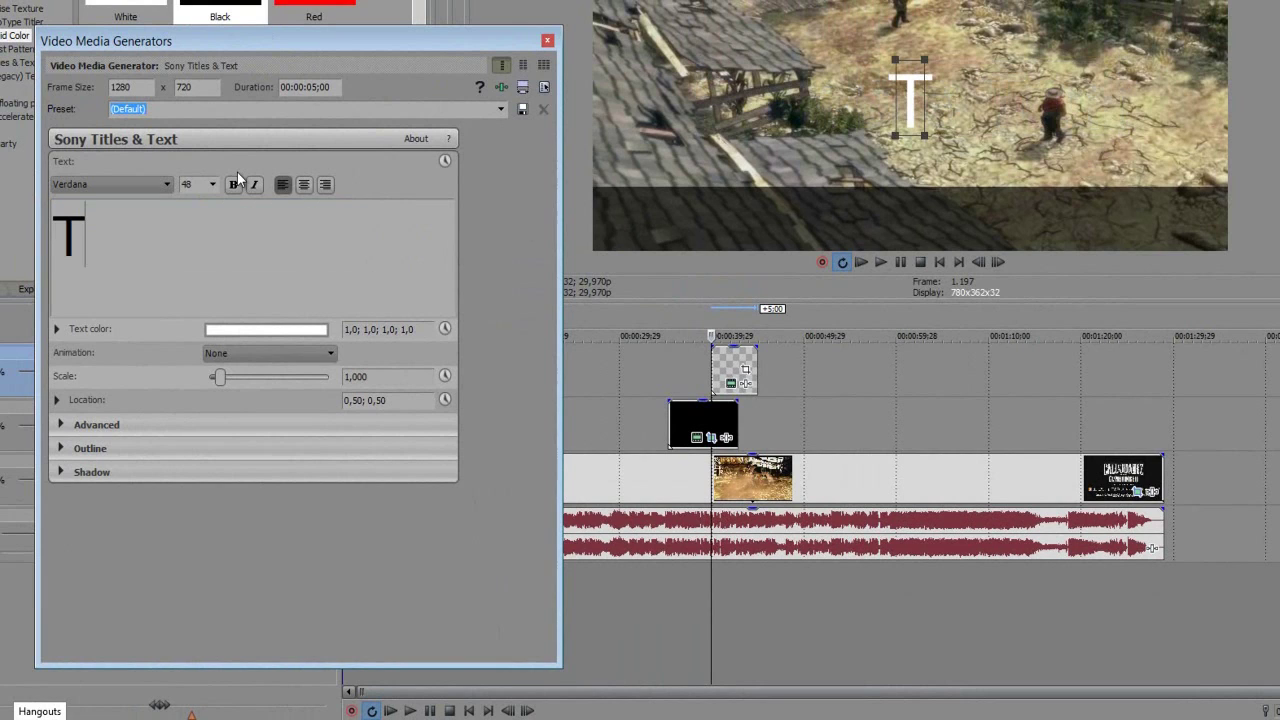
{"action": "type", "text": "utorial"}
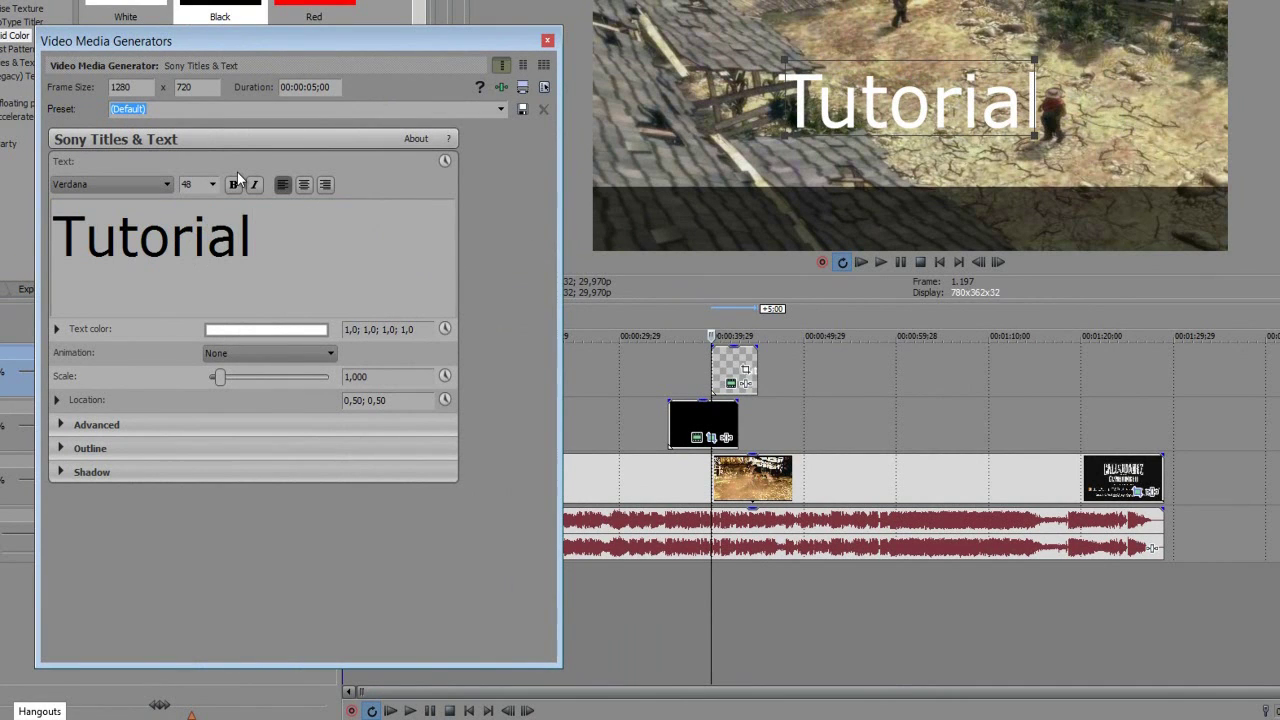
{"action": "key", "text": "BackSpace"}
{"action": "key", "text": "BackSpace"}
{"action": "key", "text": "BackSpace"}
{"action": "key", "text": "BackSpace"}
{"action": "key", "text": "BackSpace"}
{"action": "key", "text": "BackSpace"}
{"action": "key", "text": "BackSpace"}
{"action": "key", "text": "BackSpace"}
{"action": "type", "text": "Gameplay"}
{"action": "type", "text": " de Call"}
{"action": "type", "text": " of Jy"}
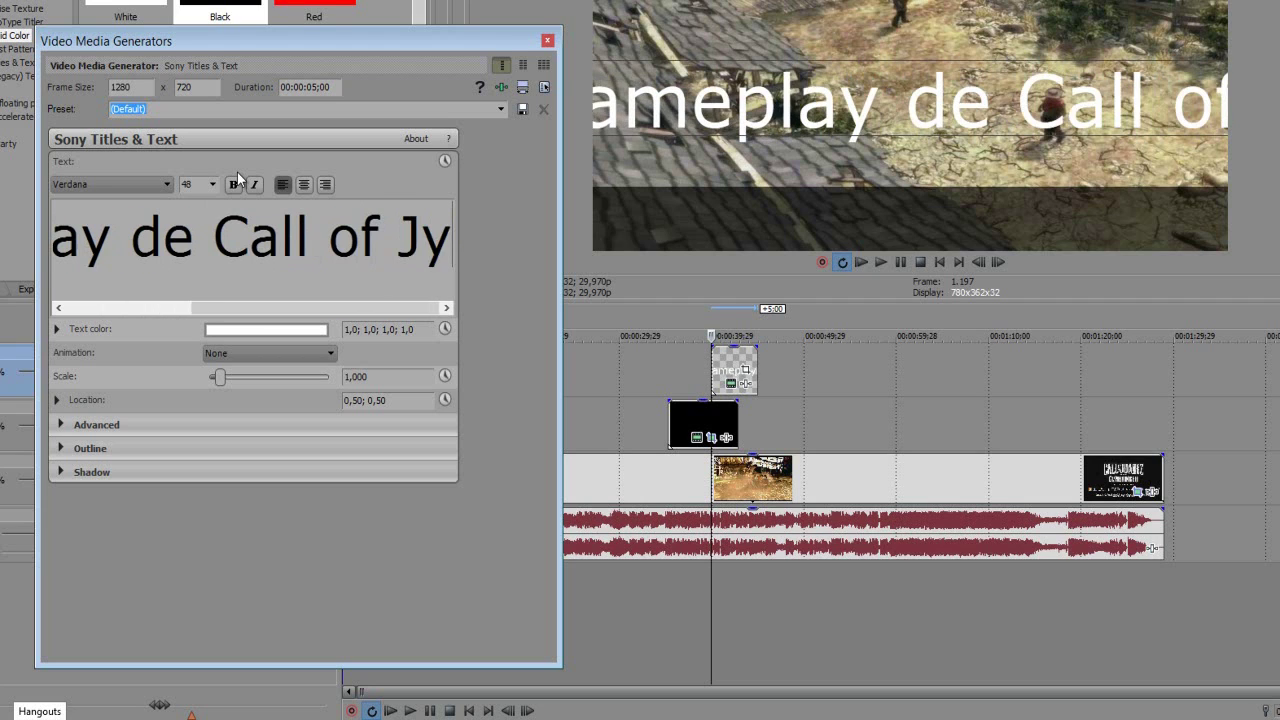
{"action": "key", "text": "BackSpace"}
{"action": "type", "text": "uarez"}
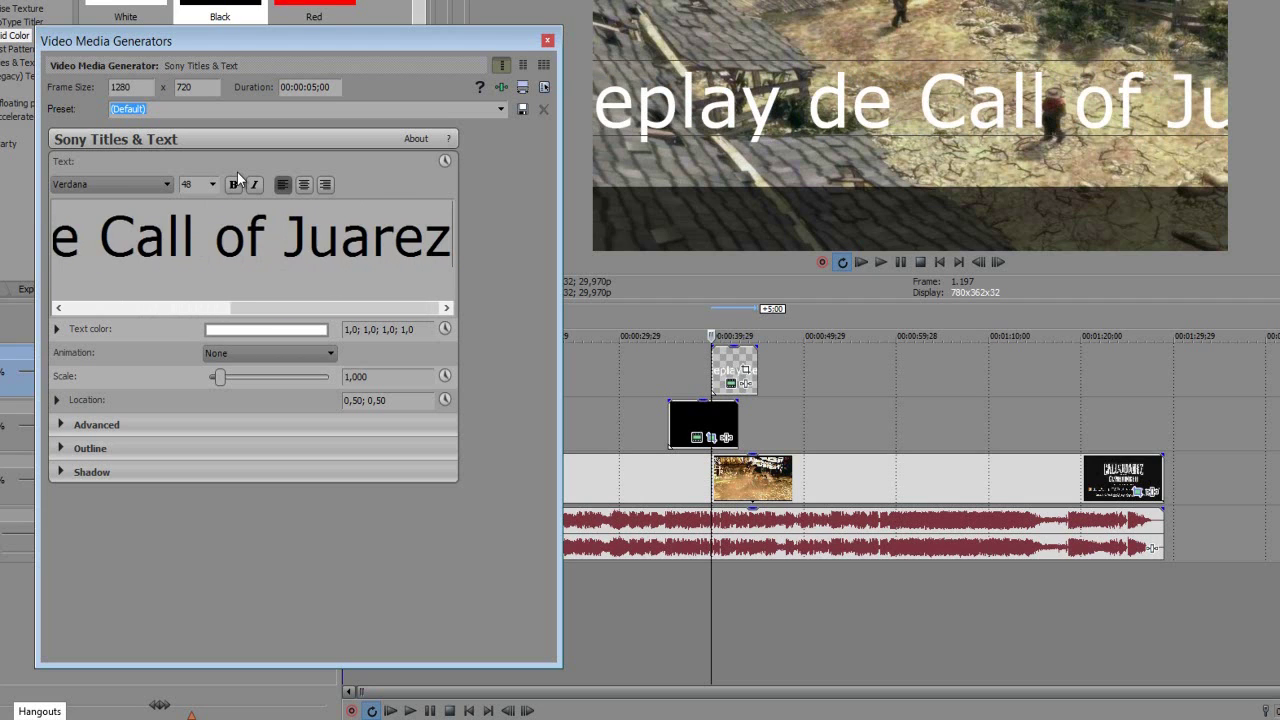
- Change the font of the whole title text to Nexa Bold
{"action": "key", "text": "ctrl+a"}
{"action": "left_click", "coordinate": [111, 185]}
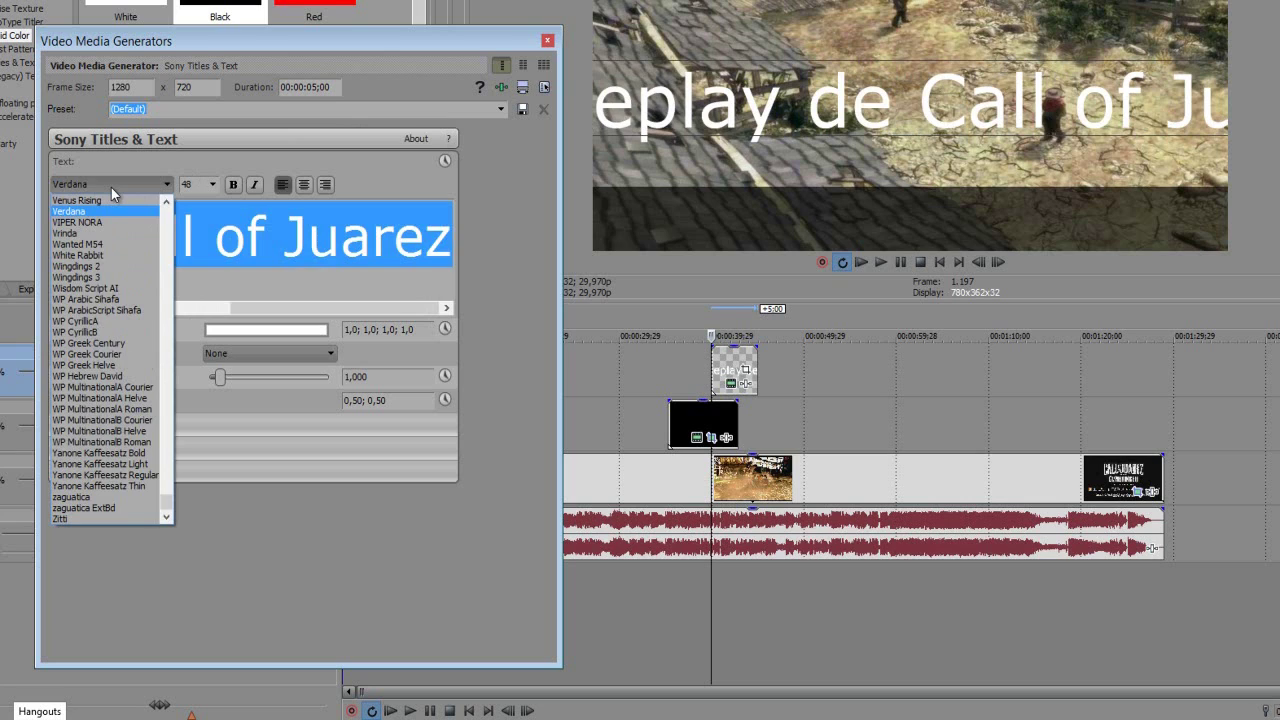
{"action": "key", "text": "n"}
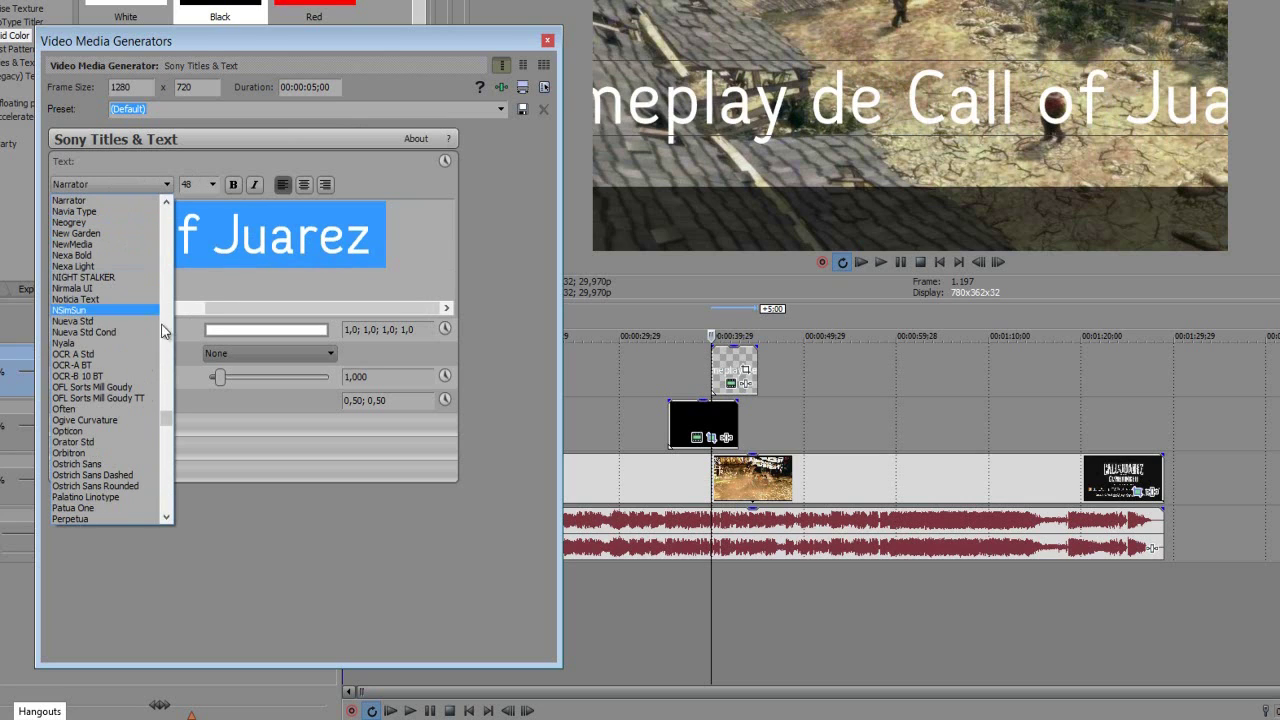
{"action": "left_click", "coordinate": [105, 254]}
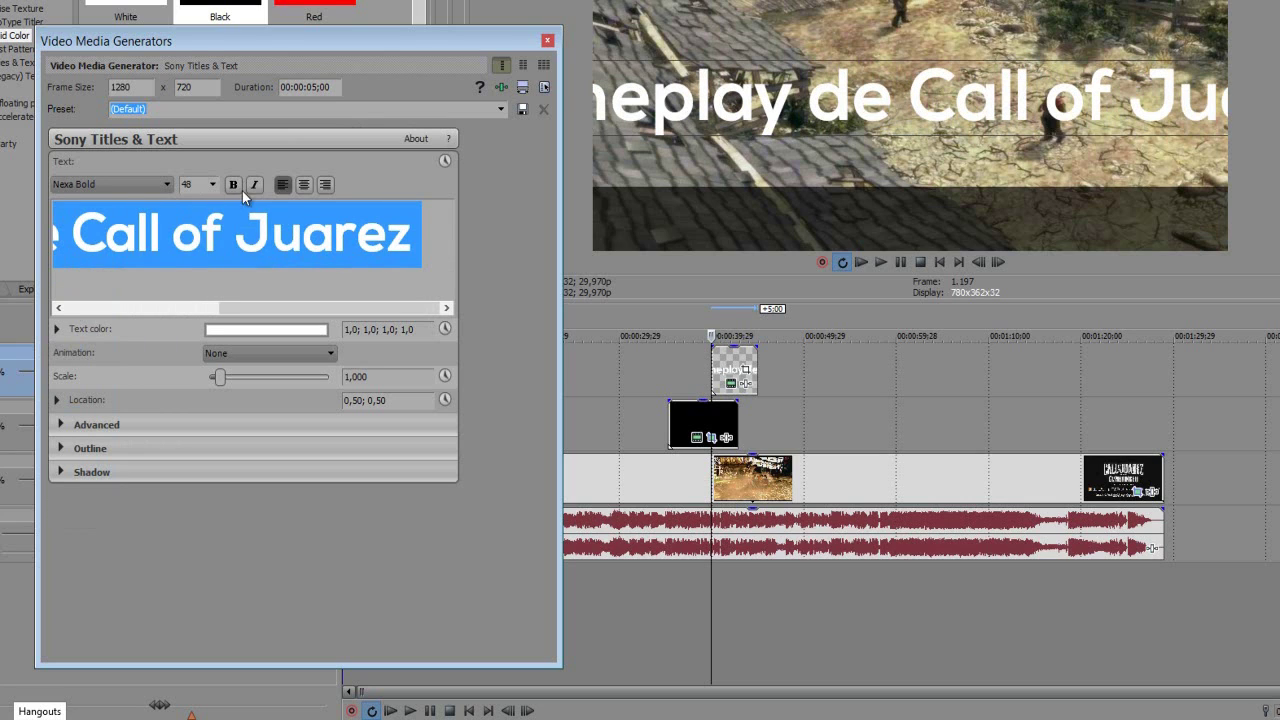
- Reduce the title's font size to 20 and place it over the dark bar at about location 0.31; 0.10
{"action": "left_click", "coordinate": [213, 185]}
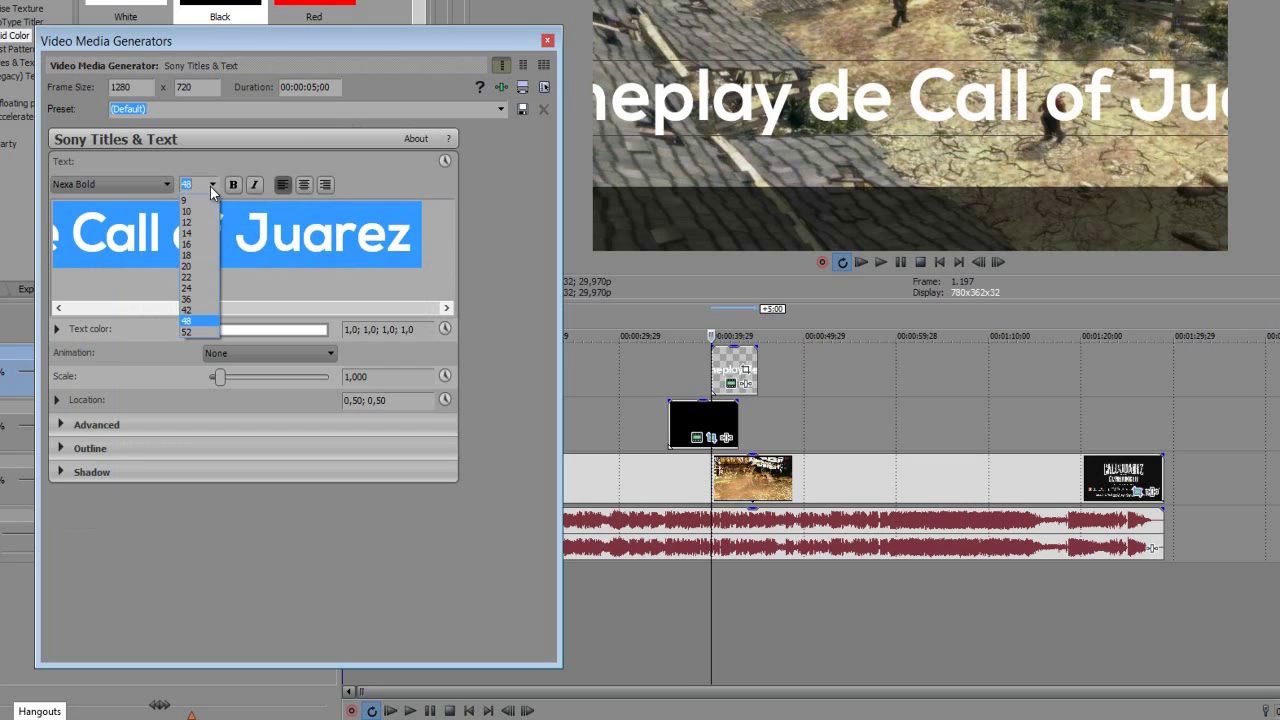
{"action": "left_click", "coordinate": [190, 296]}
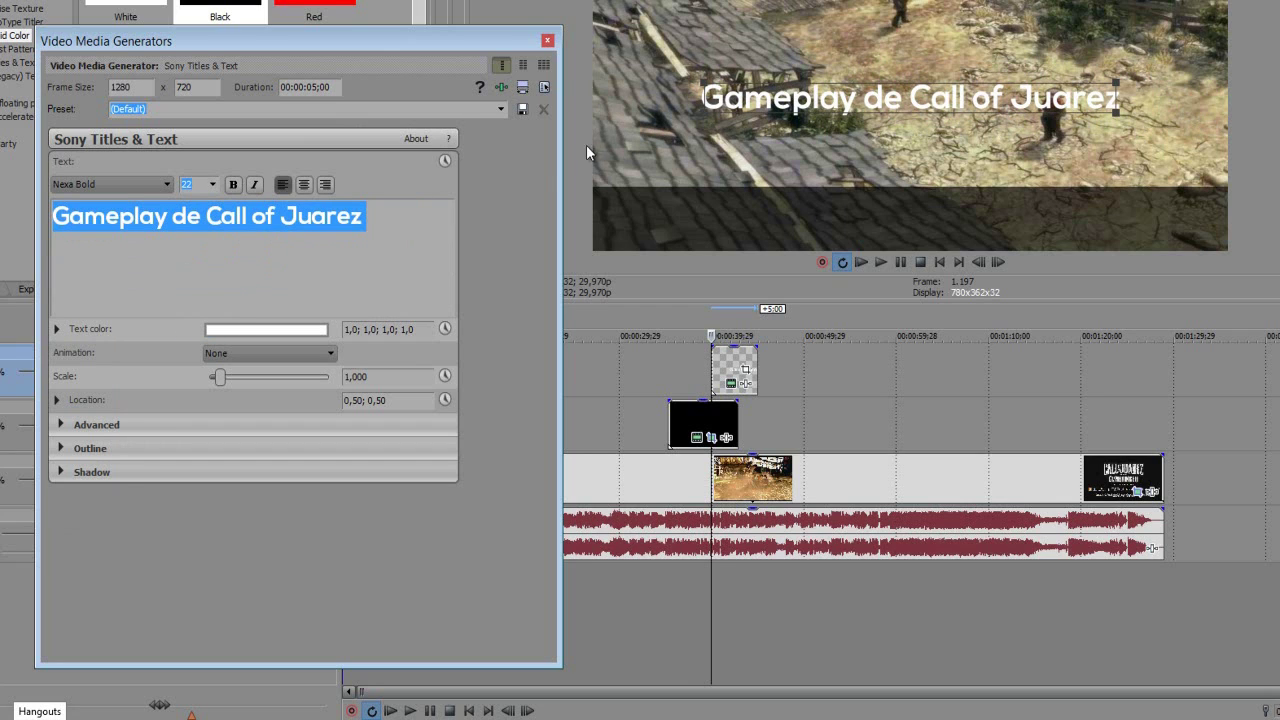
{"action": "left_click", "coordinate": [213, 185]}
{"action": "left_click", "coordinate": [197, 279]}
{"action": "left_click_drag", "start_coordinate": [933, 92], "coordinate": [816, 224]}
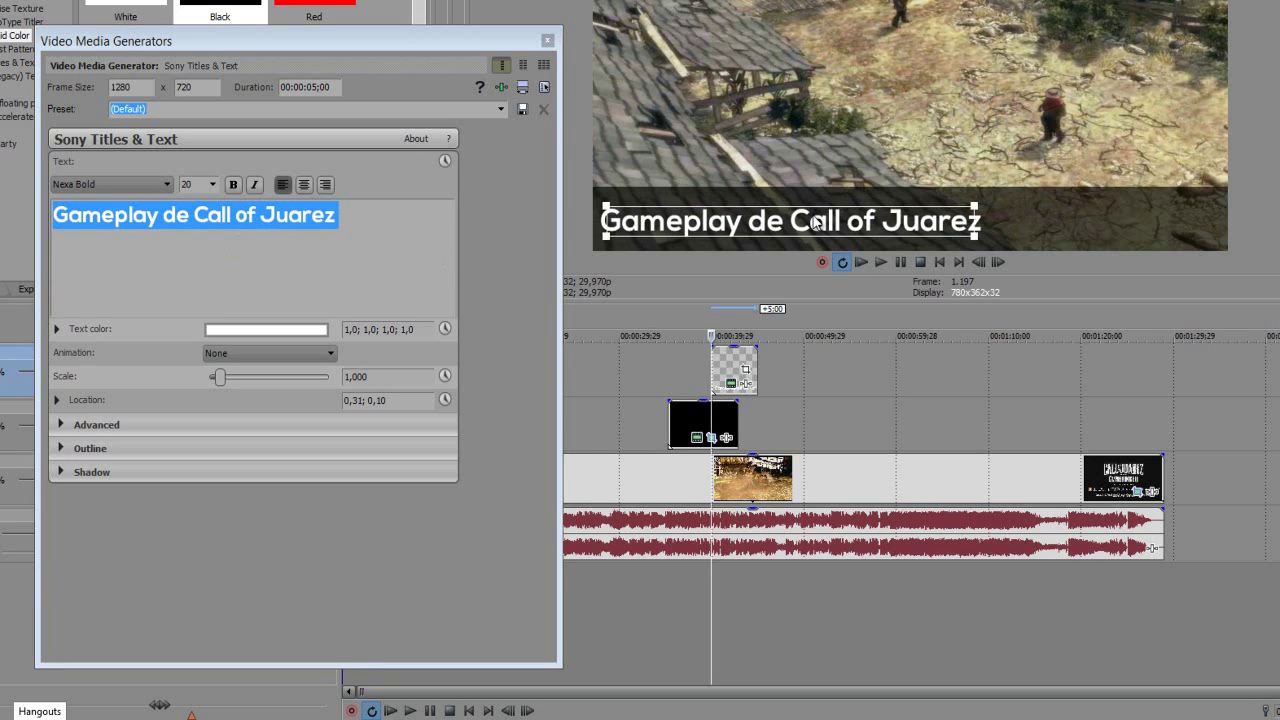
- Reduce the title's font size to 16 and reposition it in the bar's upper-left area at about location 0.26; 0.15
{"action": "left_click", "coordinate": [213, 185]}
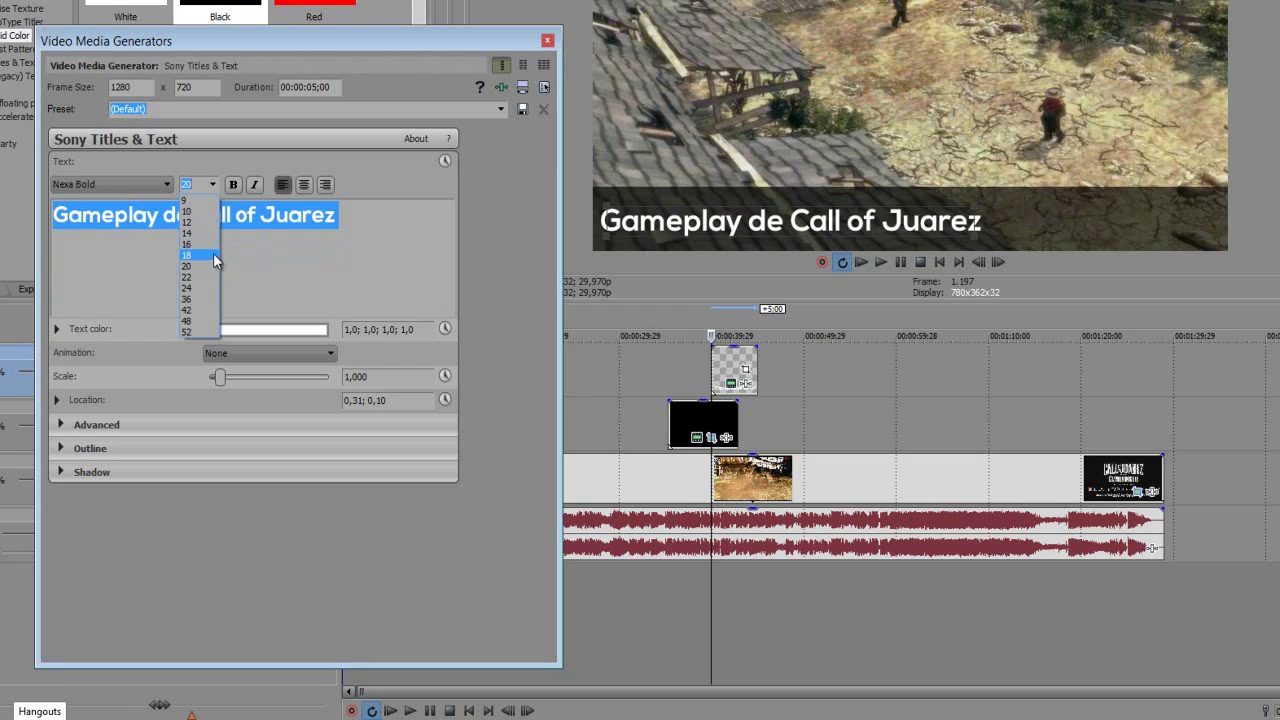
{"action": "left_click", "coordinate": [209, 247]}
{"action": "left_click", "coordinate": [773, 228]}
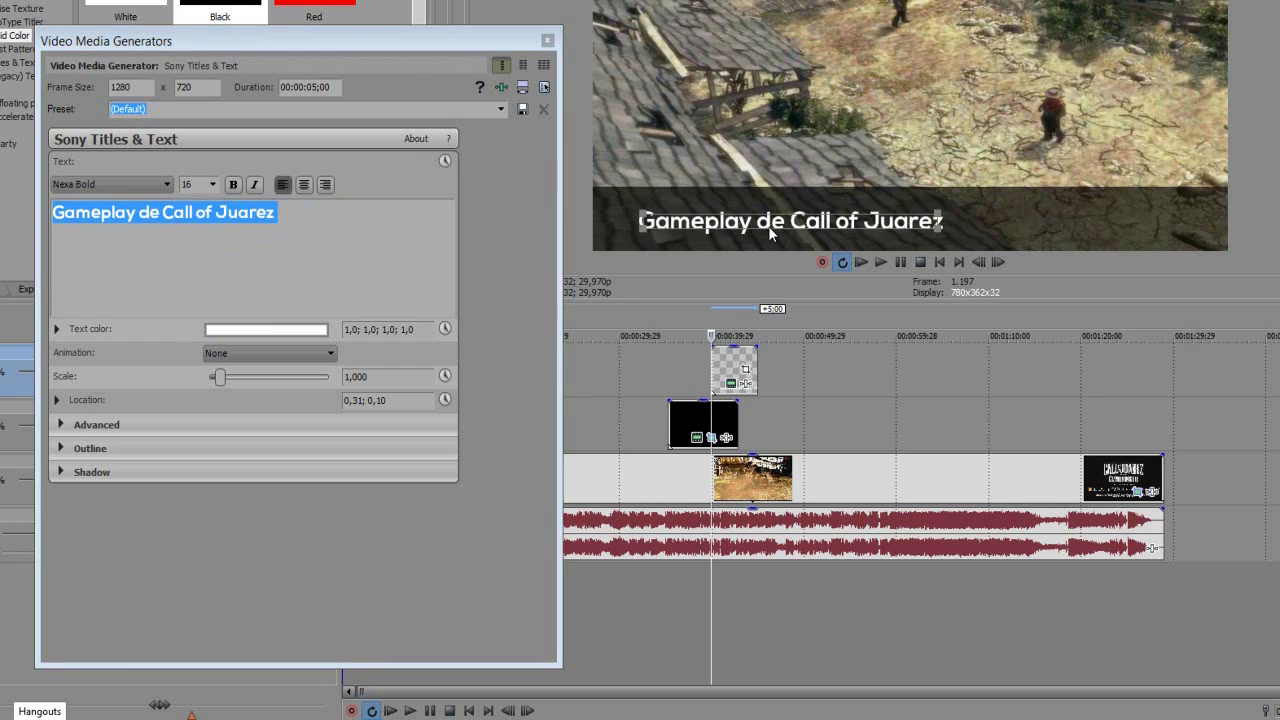
{"action": "left_click_drag", "start_coordinate": [745, 225], "coordinate": [703, 211]}
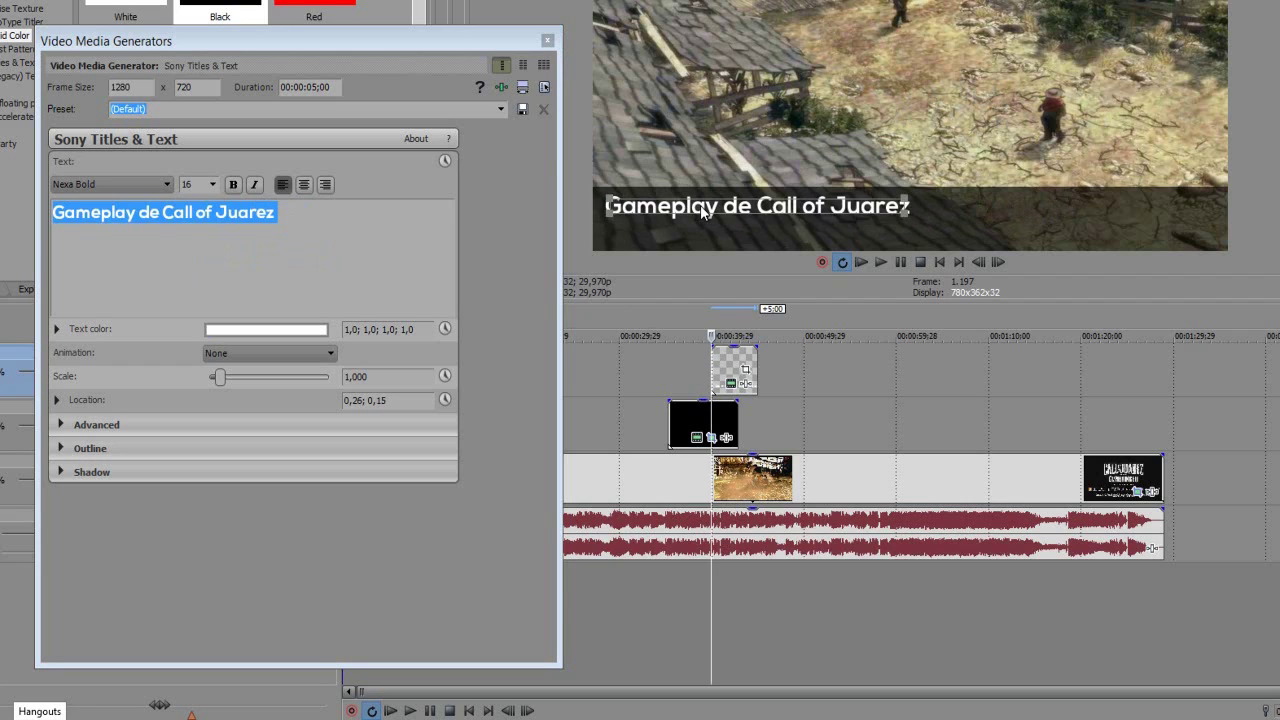
- Close the title generator and trim 2:04 off the end of the text event to match the black event's end
{"action": "left_click", "coordinate": [547, 41]}
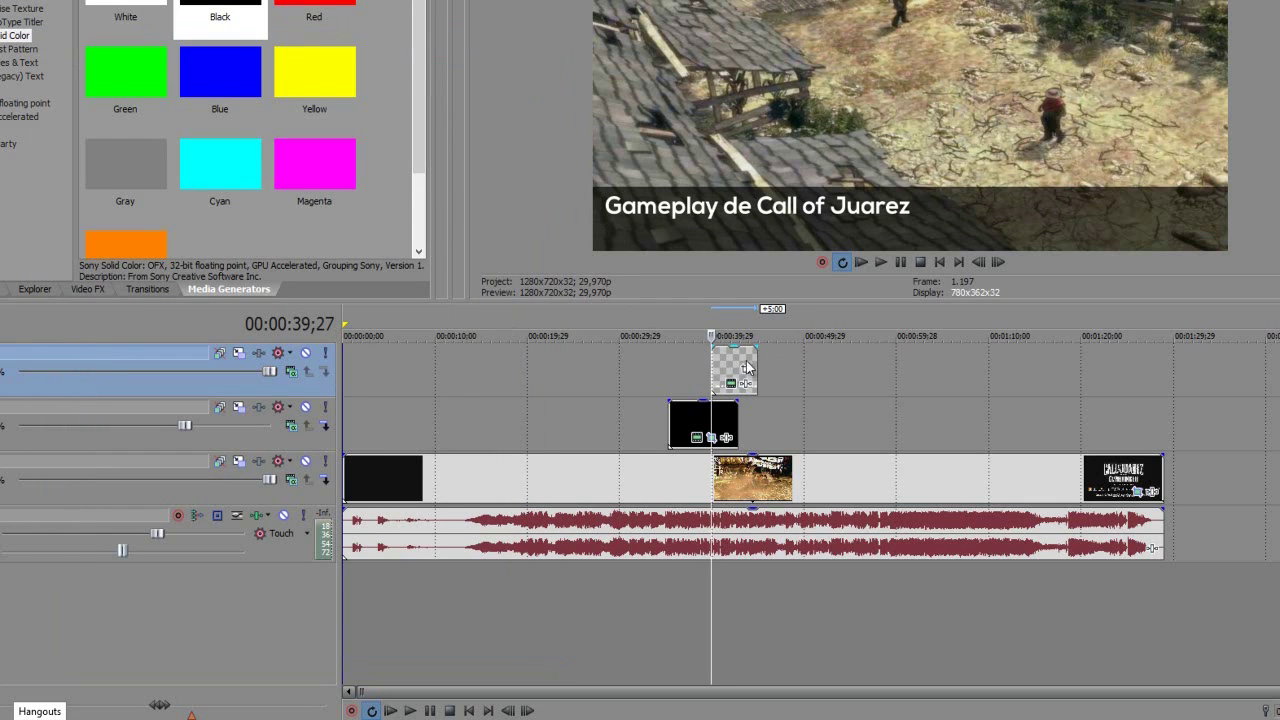
{"action": "left_click_drag", "start_coordinate": [756, 368], "coordinate": [738, 366]}
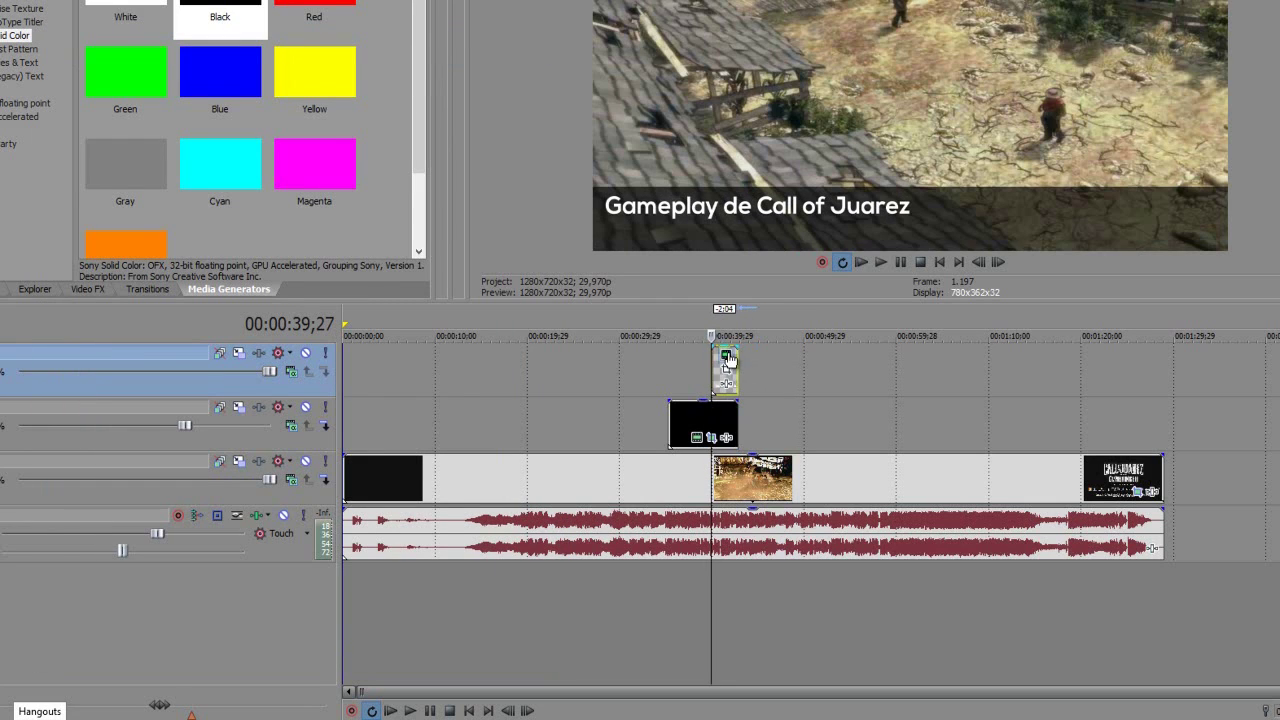
- Add a video track above the title and copy the title event onto it as a new copy of the source media
{"action": "right_click", "coordinate": [750, 362]}
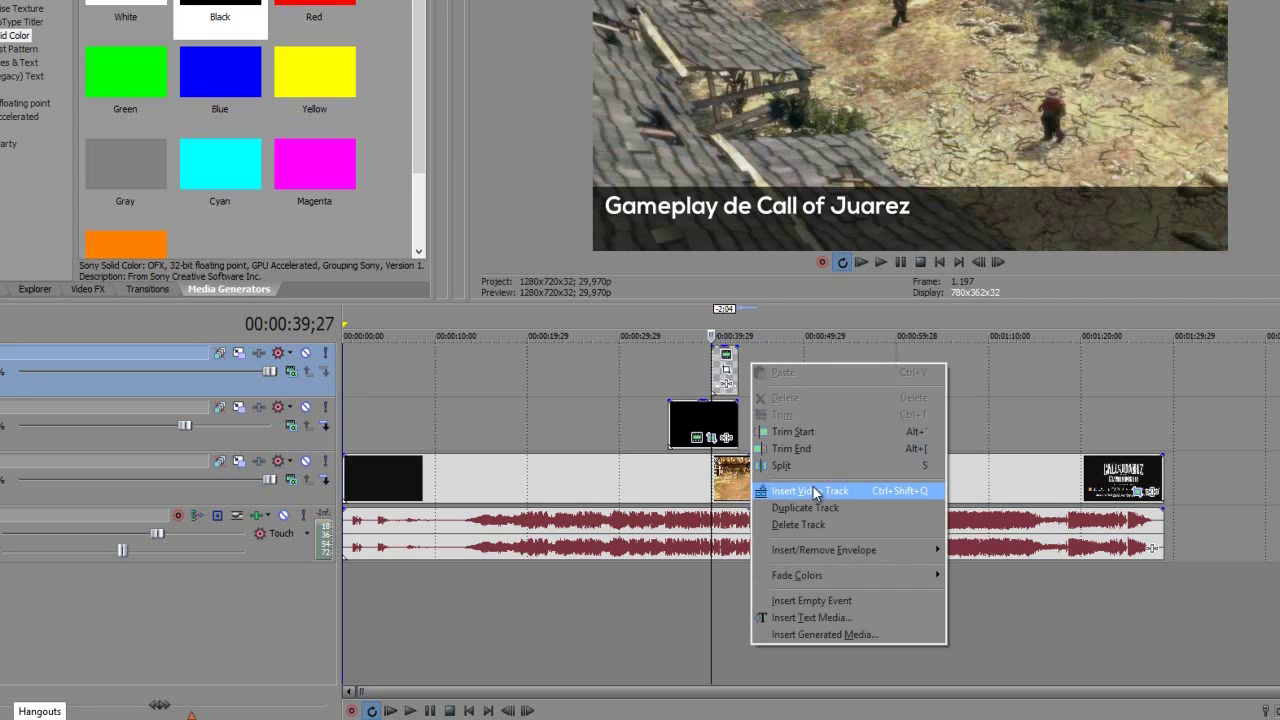
{"action": "left_click", "coordinate": [814, 491]}
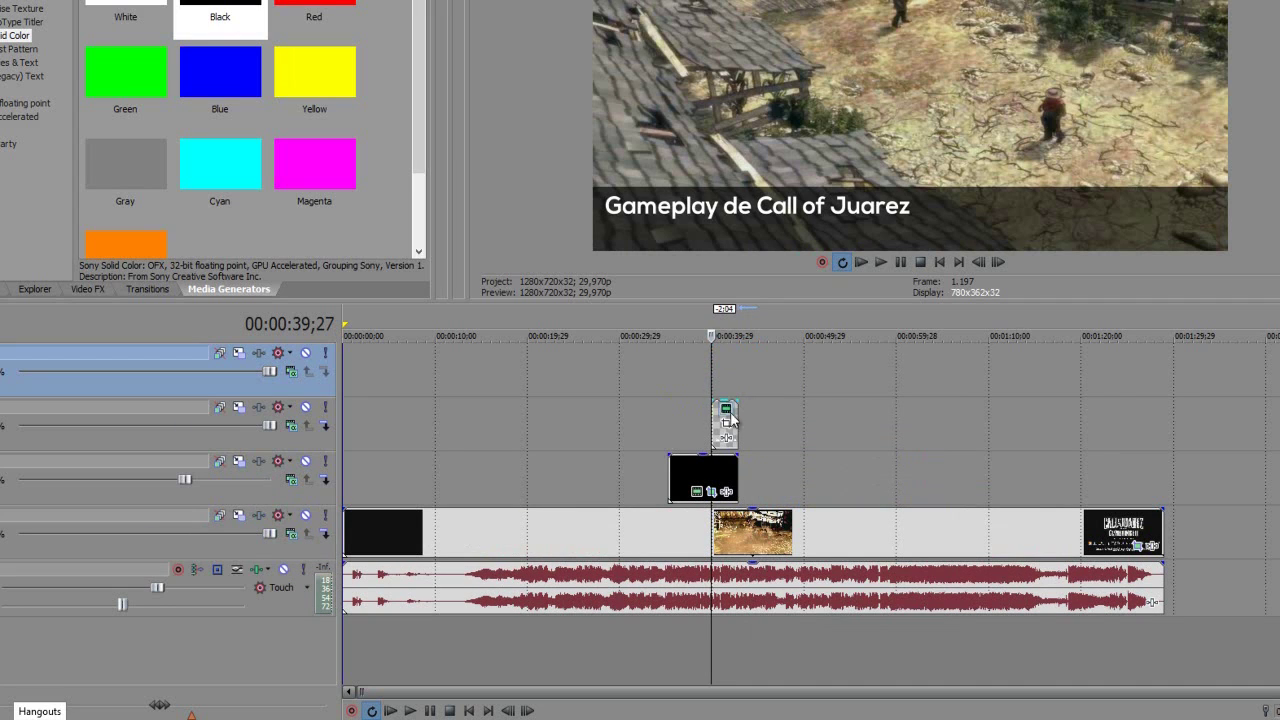
{"action": "left_click_drag", "start_coordinate": [724, 428], "coordinate": [720, 373]}
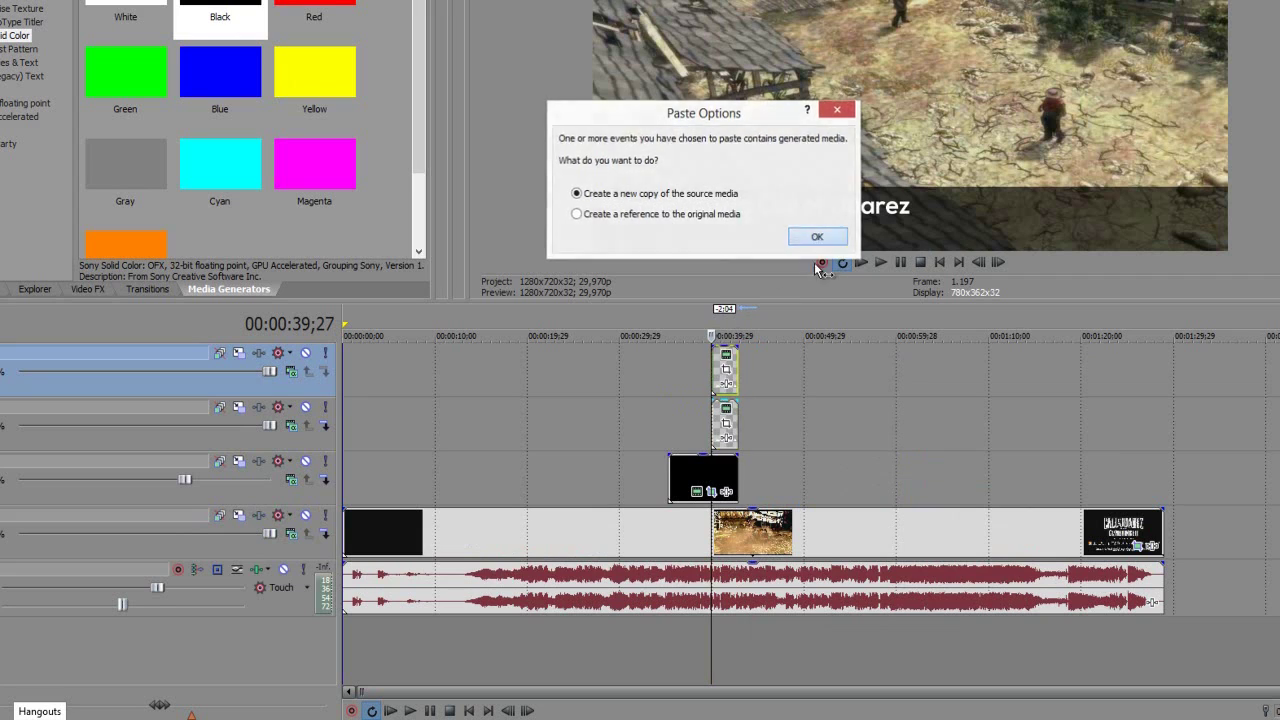
{"action": "left_click", "coordinate": [816, 240]}
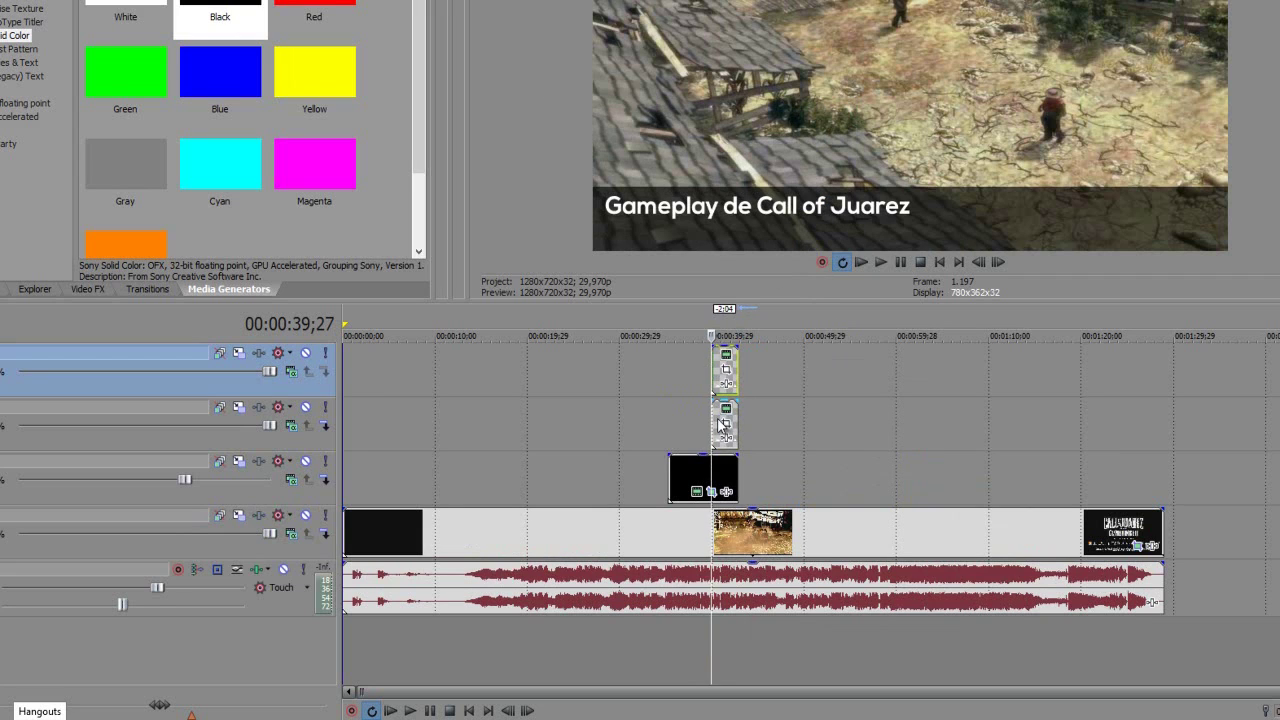
- Replace the text of the copied title on the uppermost track with "Análise do game"
{"action": "left_click", "coordinate": [717, 432]}
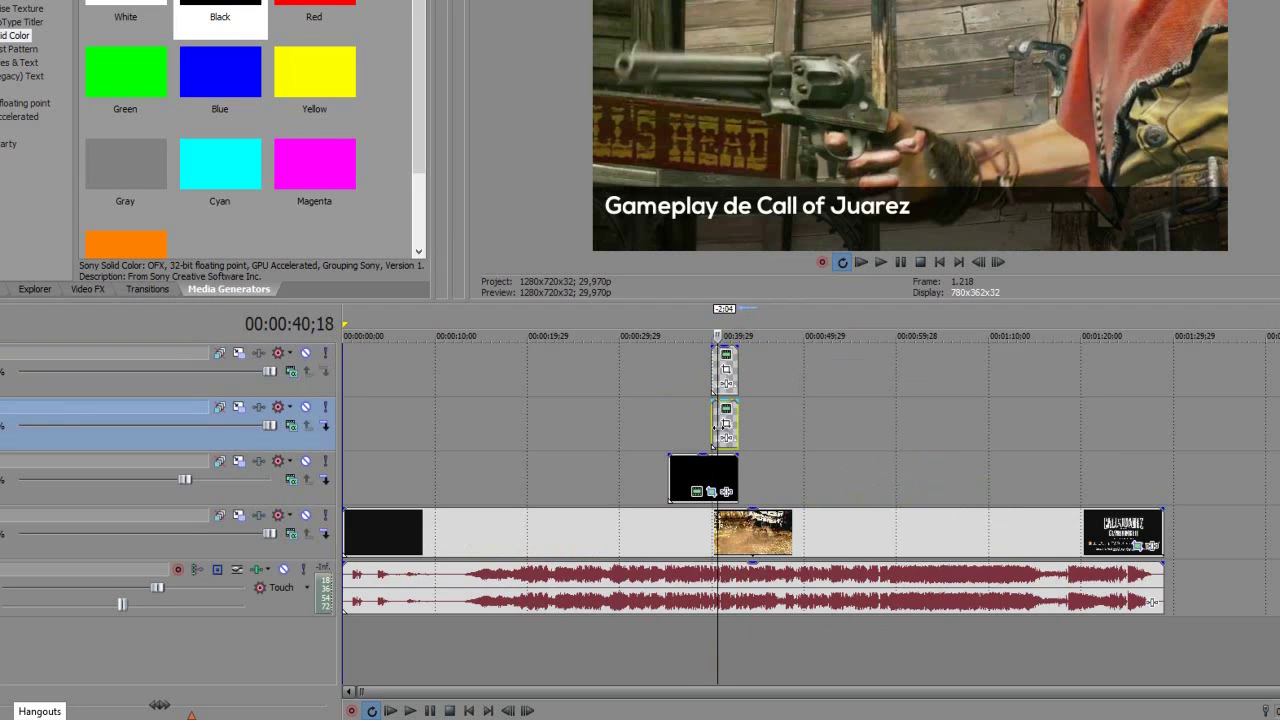
{"action": "left_click", "coordinate": [727, 363]}
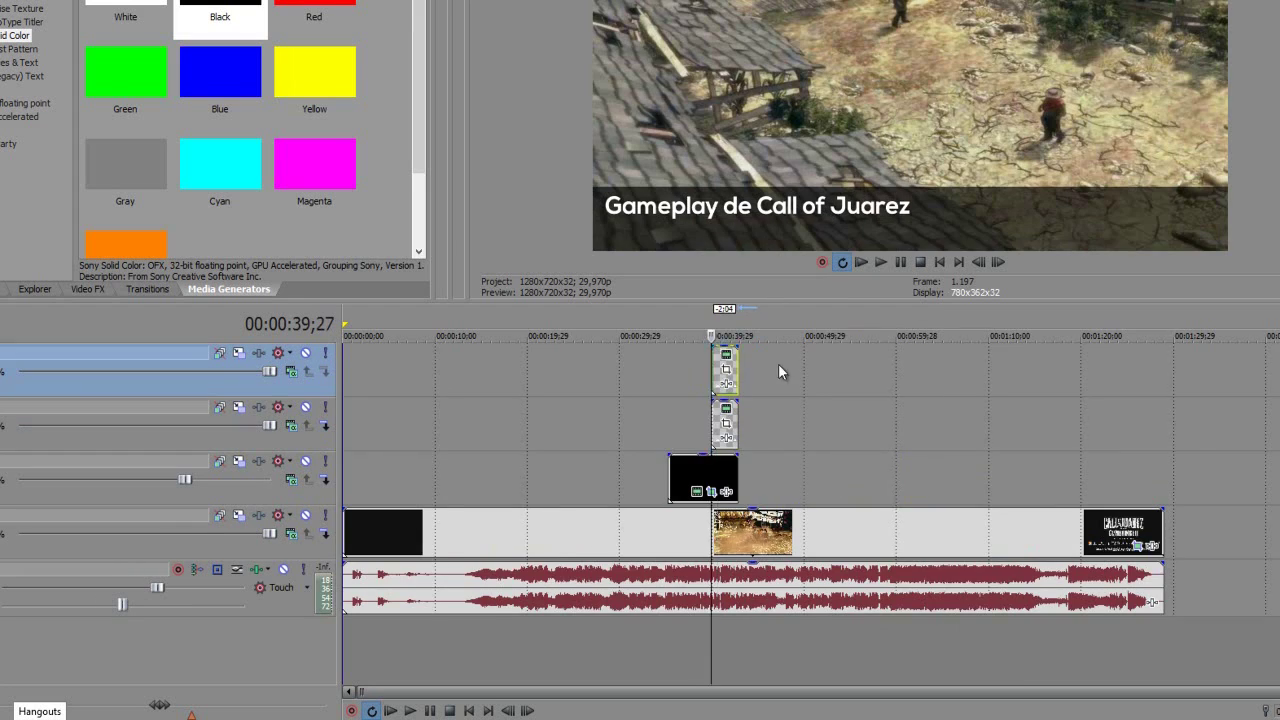
{"action": "scroll", "coordinate": [727, 365], "scroll_direction": "up", "scroll_amount": 3}
{"action": "left_click", "coordinate": [921, 382]}
{"action": "key", "text": "ctrl+shift+Left"}
{"action": "key", "text": "ctrl+shift+Left"}
{"action": "key", "text": "ctrl+shift+Left"}
{"action": "key", "text": "ctrl+shift+Left"}
{"action": "key", "text": "ctrl+shift+Left"}
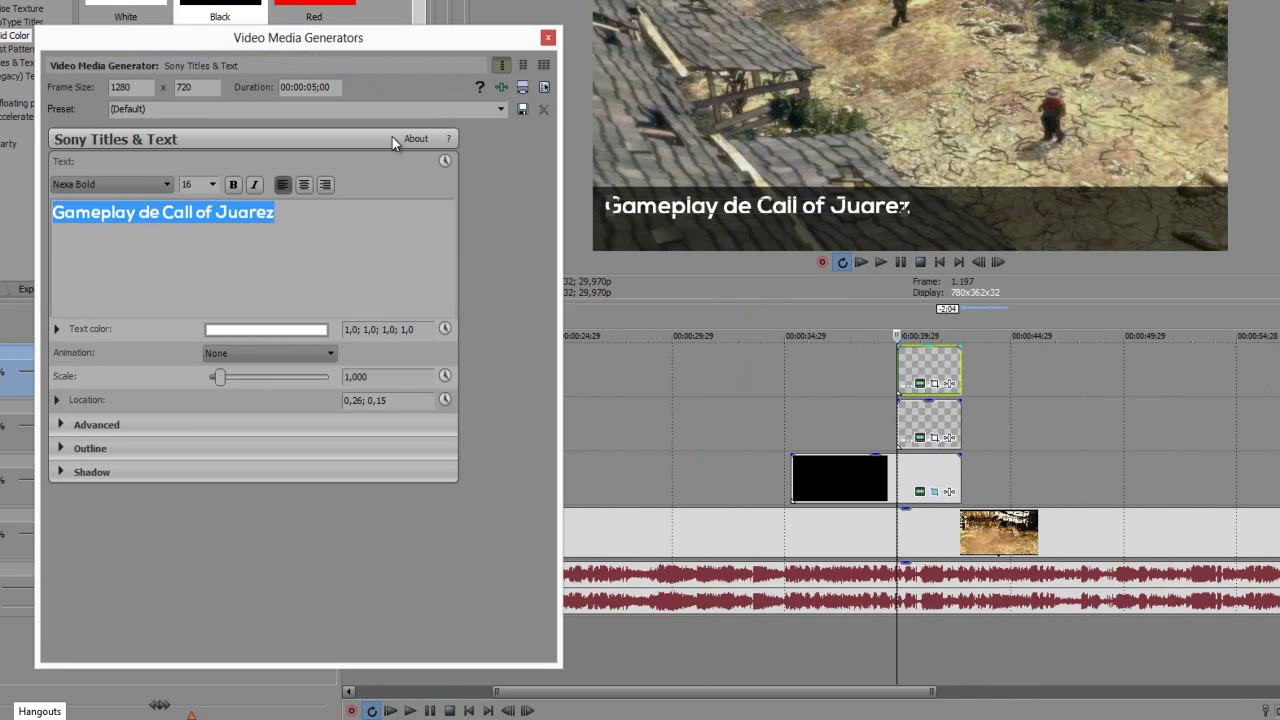
{"action": "type", "text": "Ab"}
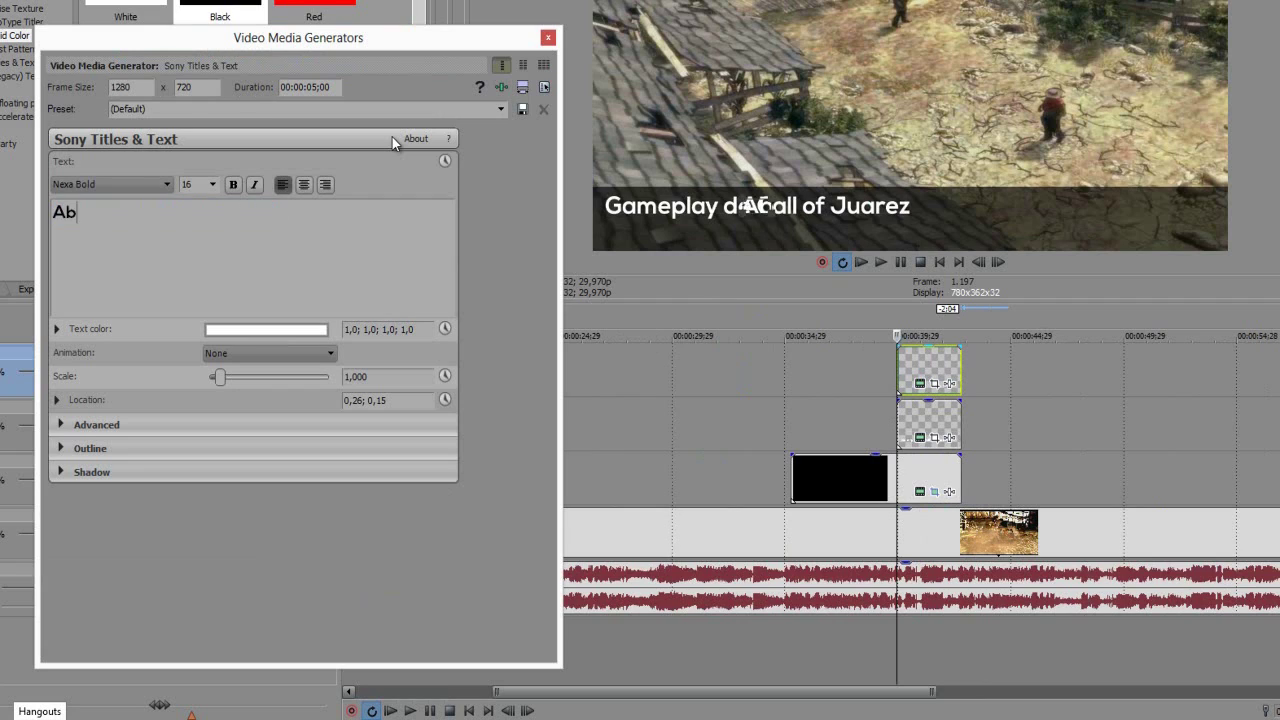
{"action": "key", "text": "BackSpace"}
{"action": "type", "text": "nálise di ga"}
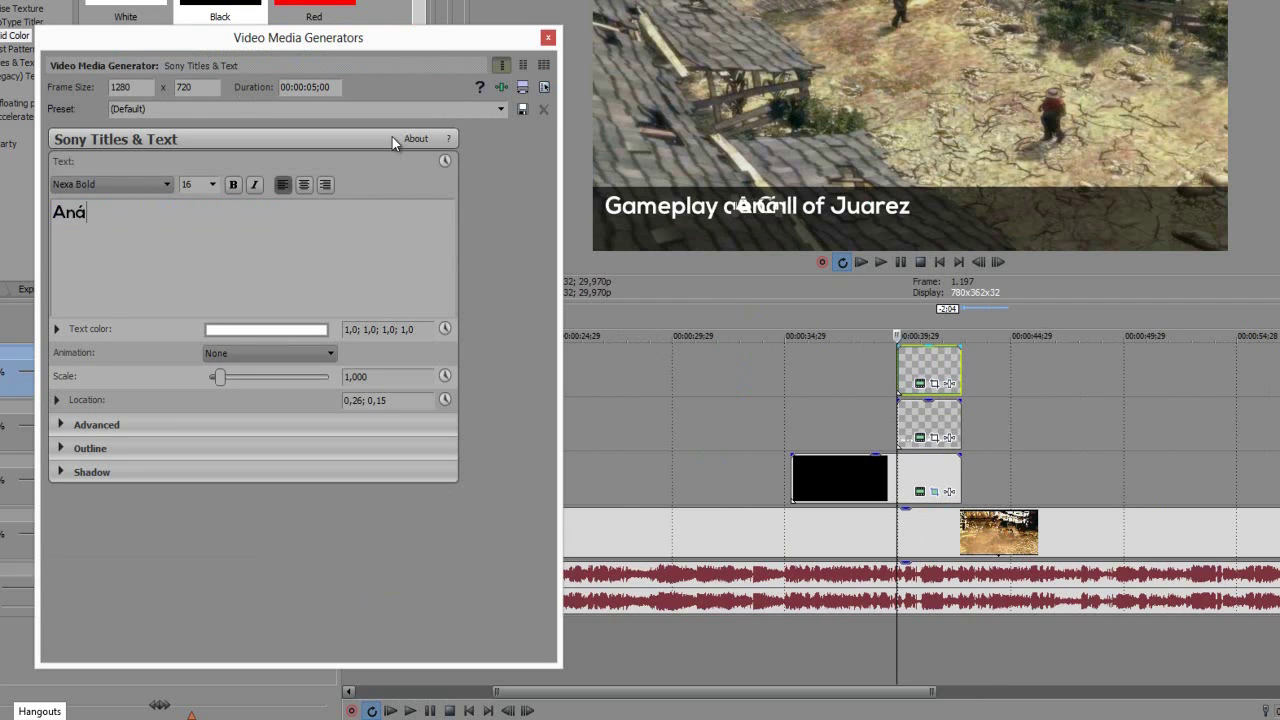
{"action": "key", "text": "BackSpace"}
{"action": "key", "text": "BackSpace"}
{"action": "key", "text": "BackSpace"}
{"action": "key", "text": "BackSpace"}
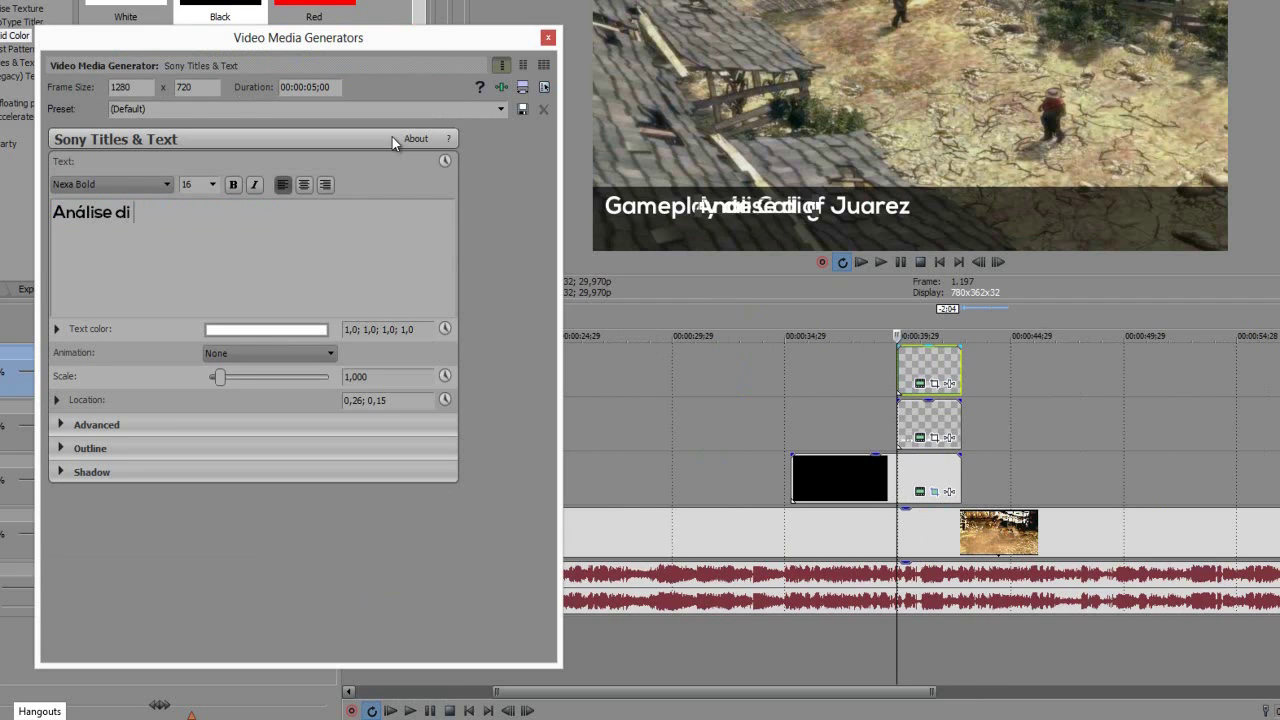
{"action": "type", "text": "o game"}
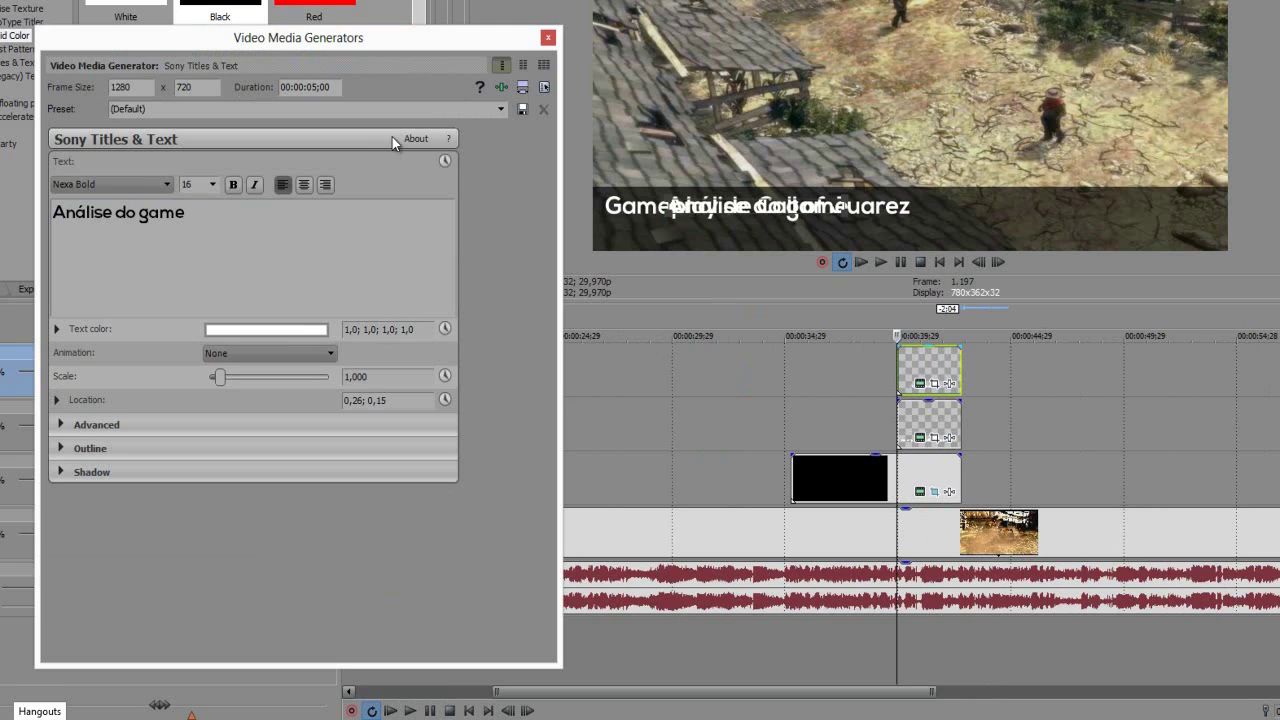
- Change the subtitle's font to Nexa Light, place it under the main title at about location 0.16; 0.07, and close the generator
{"action": "key", "text": "ctrl+a"}
{"action": "left_click", "coordinate": [125, 186]}
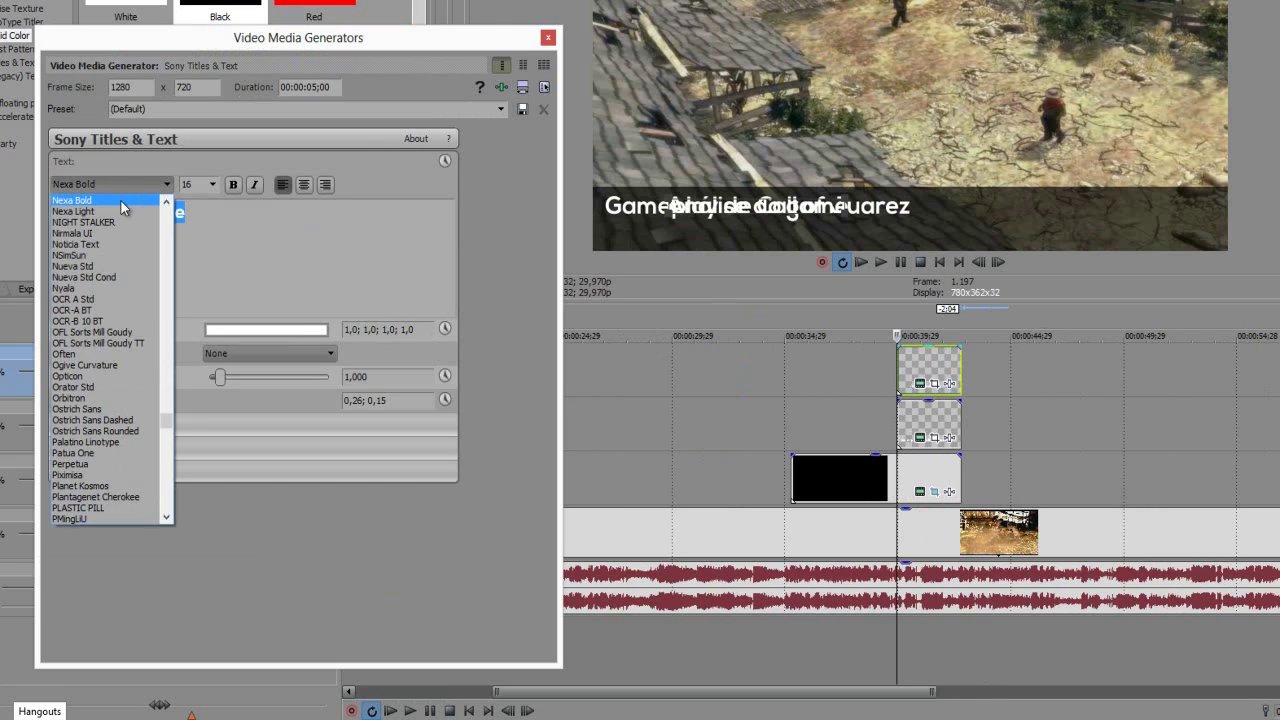
{"action": "left_click", "coordinate": [100, 211]}
{"action": "left_click", "coordinate": [220, 250]}
{"action": "left_click_drag", "start_coordinate": [713, 207], "coordinate": [651, 230]}
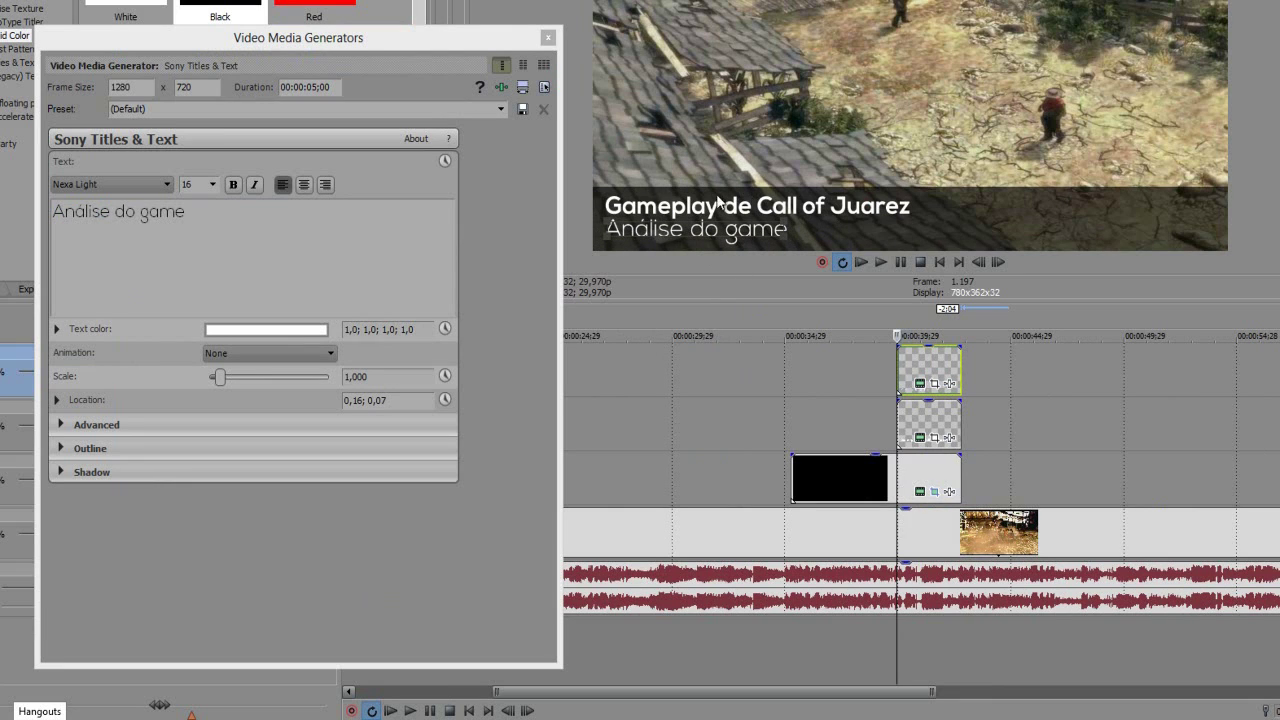
{"action": "left_click", "coordinate": [780, 237]}
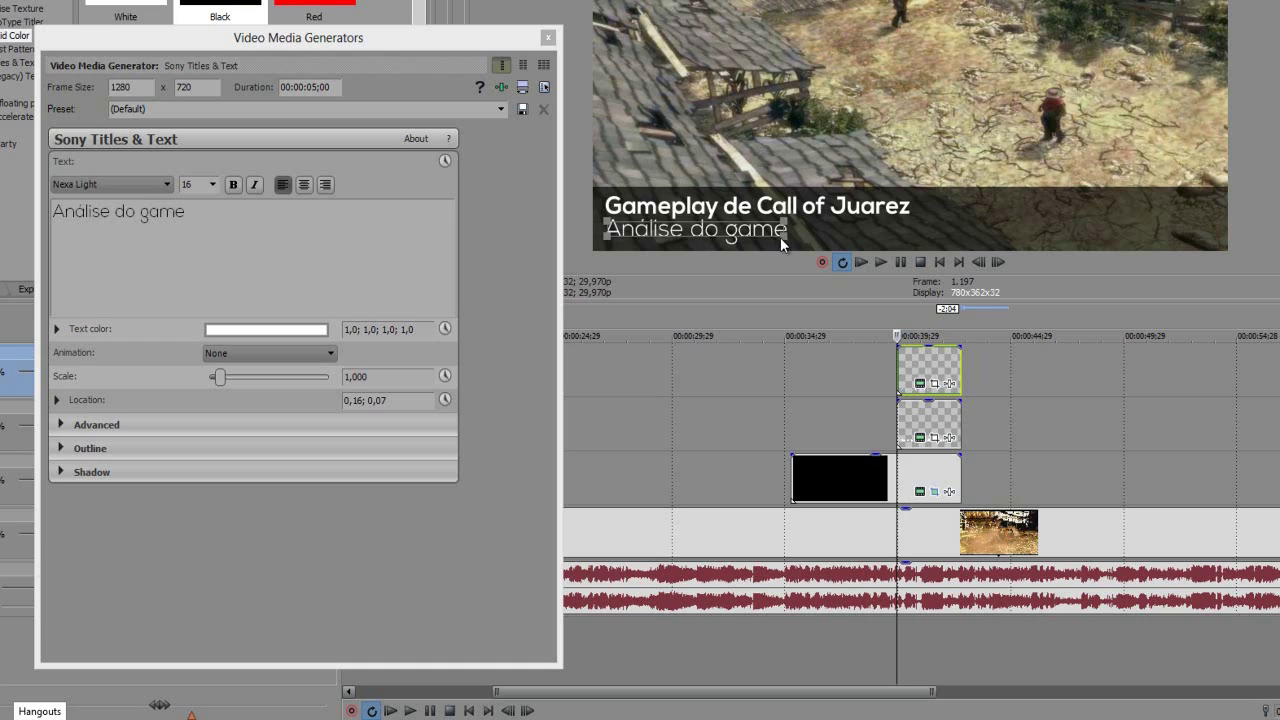
{"action": "left_click", "coordinate": [233, 244]}
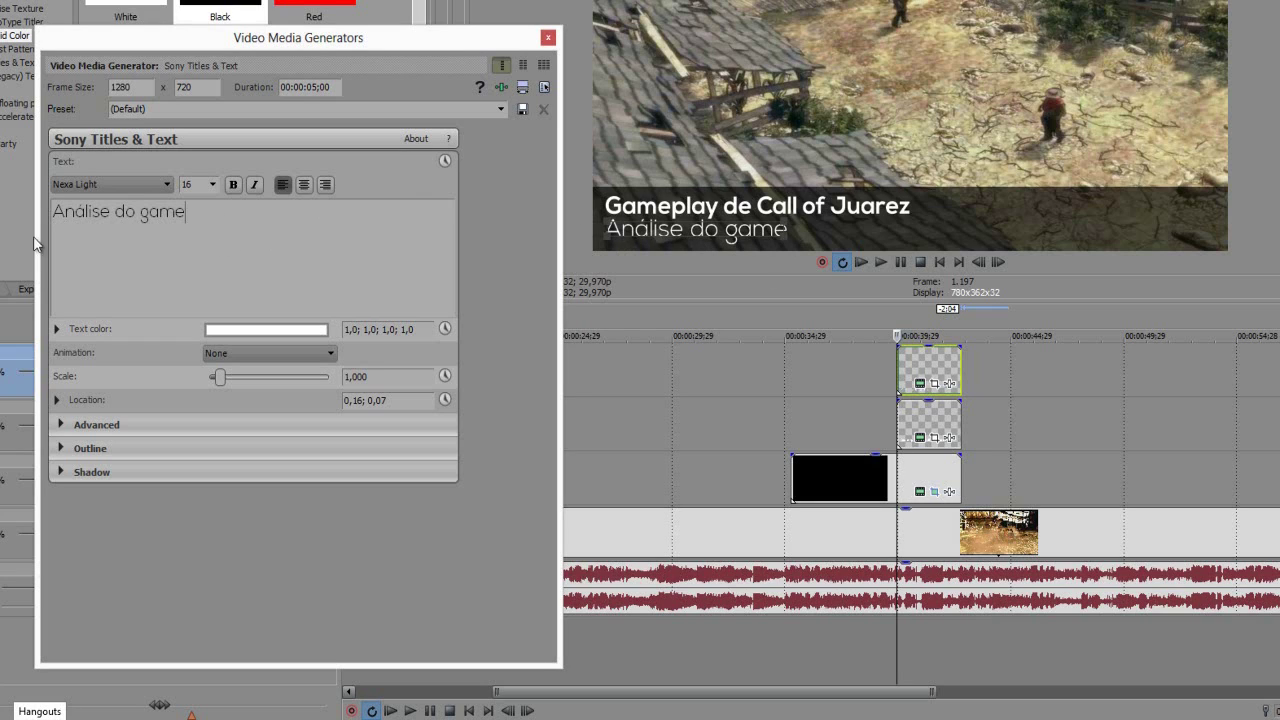
{"action": "key", "text": "ctrl+a"}
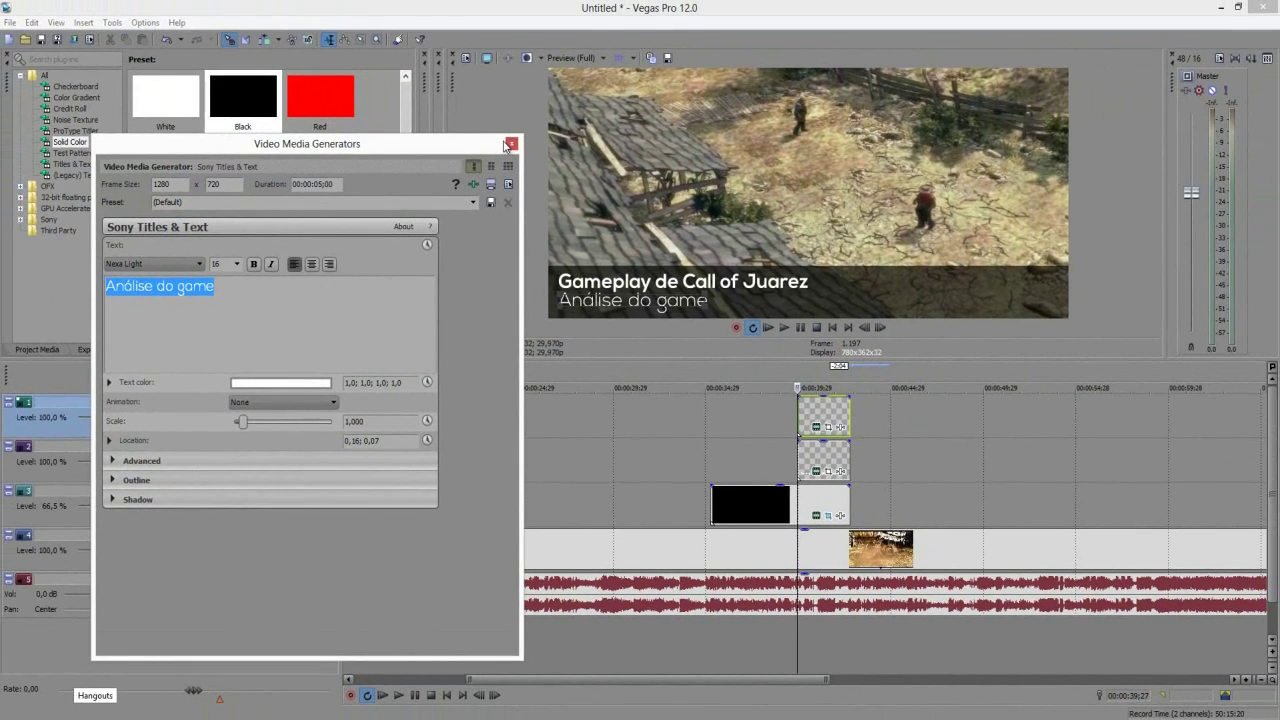
{"action": "left_click", "coordinate": [508, 144]}
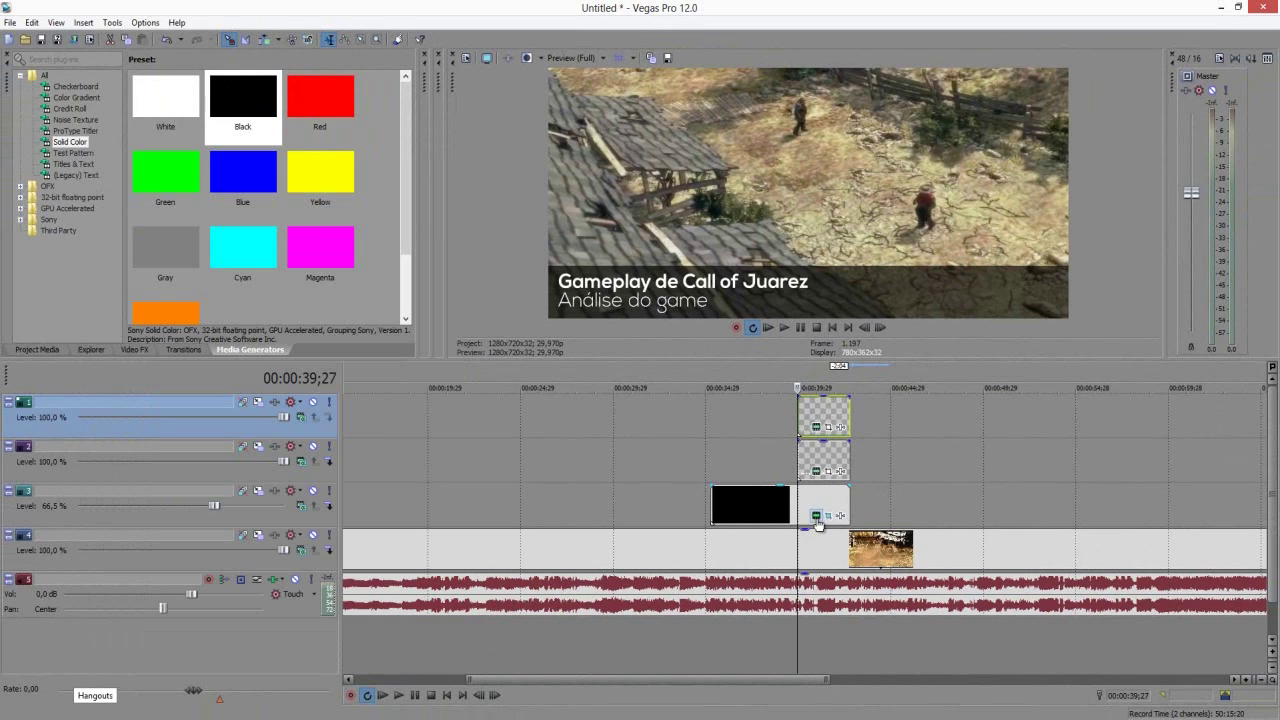
- Raise the black bar slightly by moving its pan/crop frame to about Y Center -484.1, and trim its event start to match the text events
{"action": "left_click", "coordinate": [818, 515]}
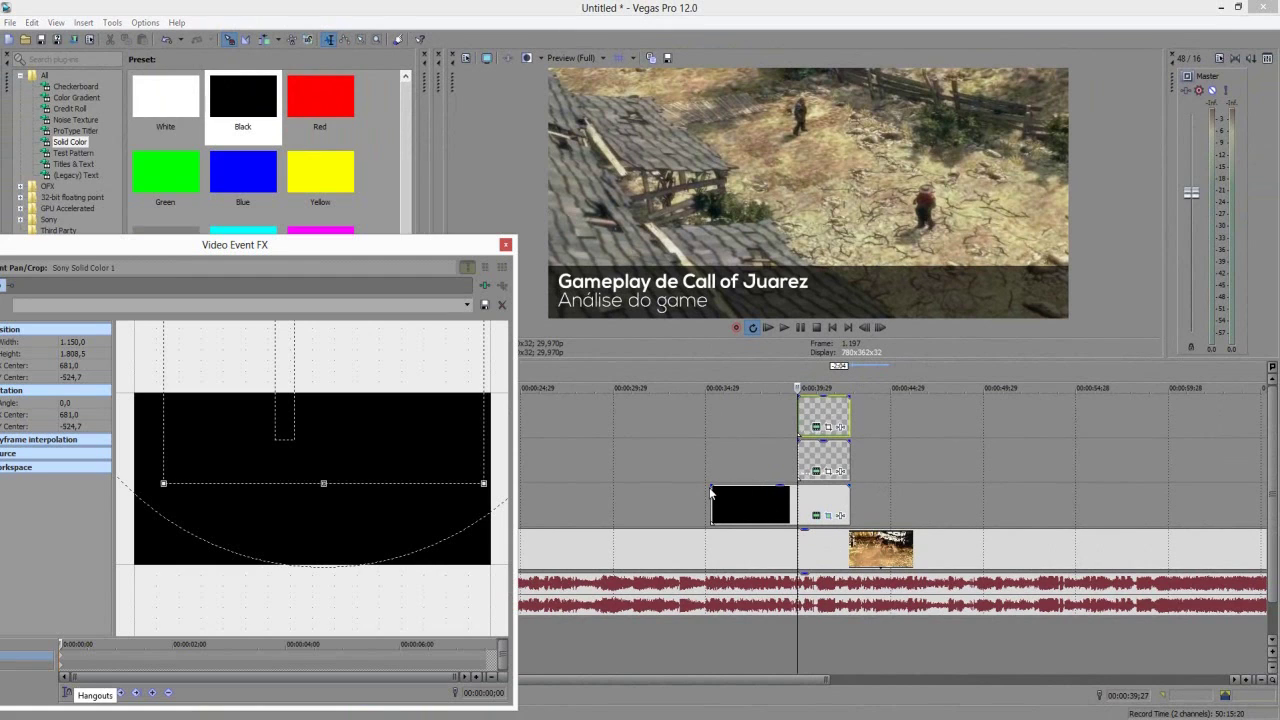
{"action": "left_click_drag", "start_coordinate": [182, 257], "coordinate": [232, 253]}
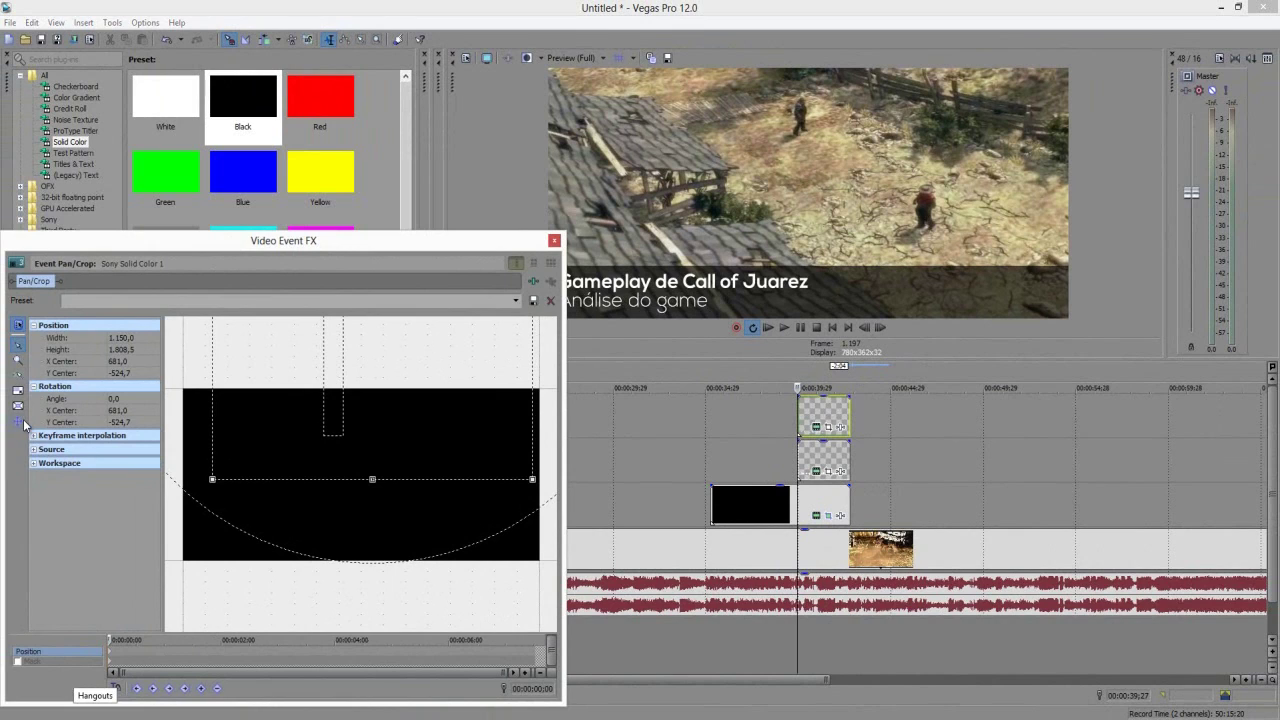
{"action": "left_click_drag", "start_coordinate": [310, 419], "coordinate": [309, 429]}
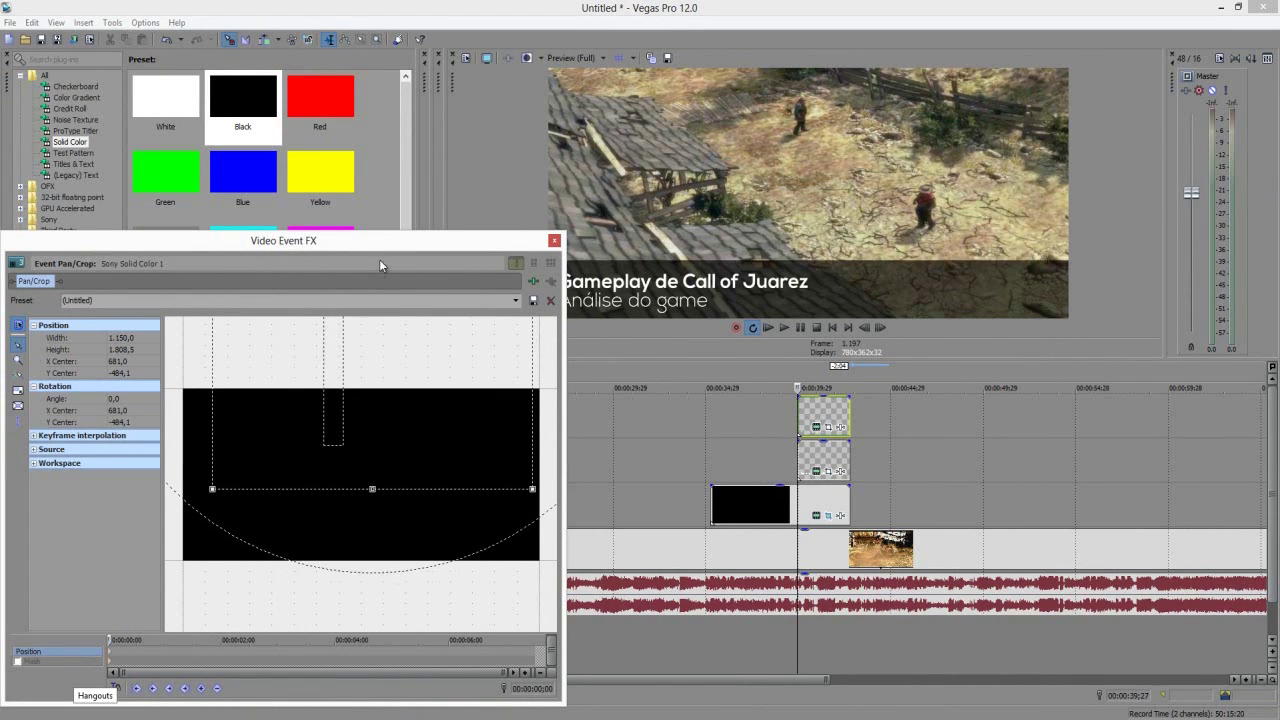
{"action": "left_click_drag", "start_coordinate": [378, 243], "coordinate": [344, 245]}
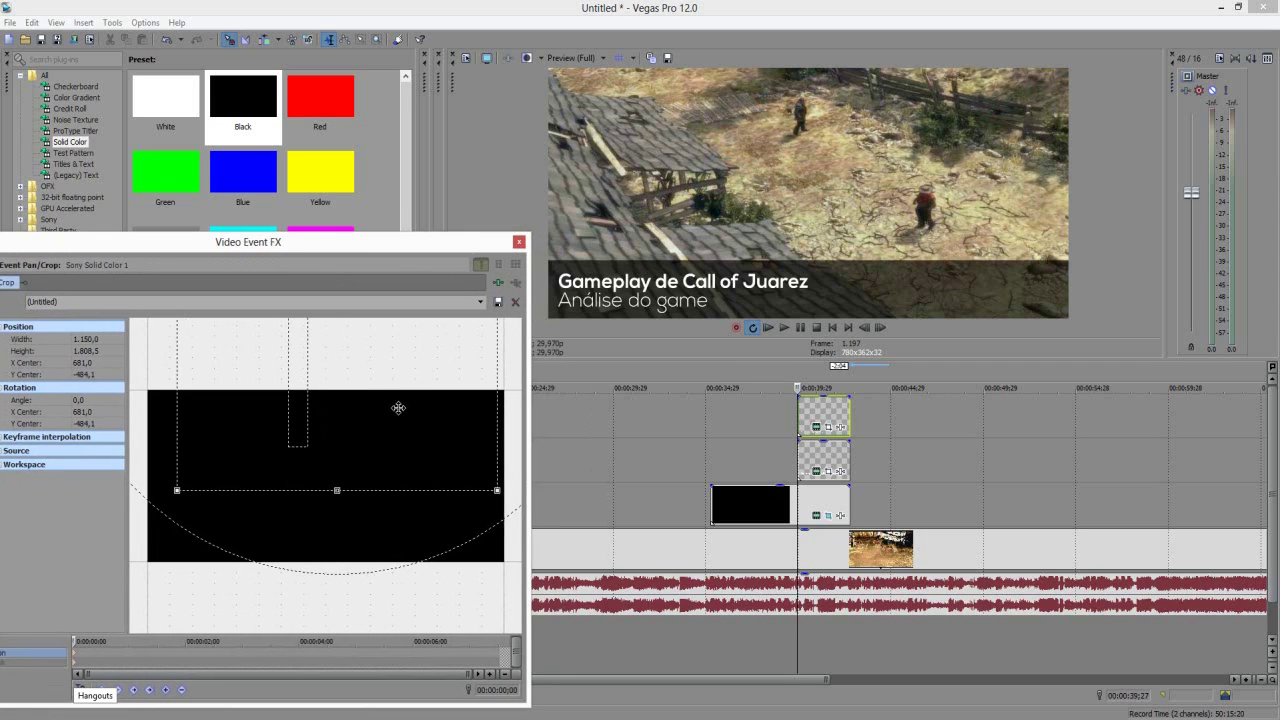
{"action": "left_click", "coordinate": [519, 242]}
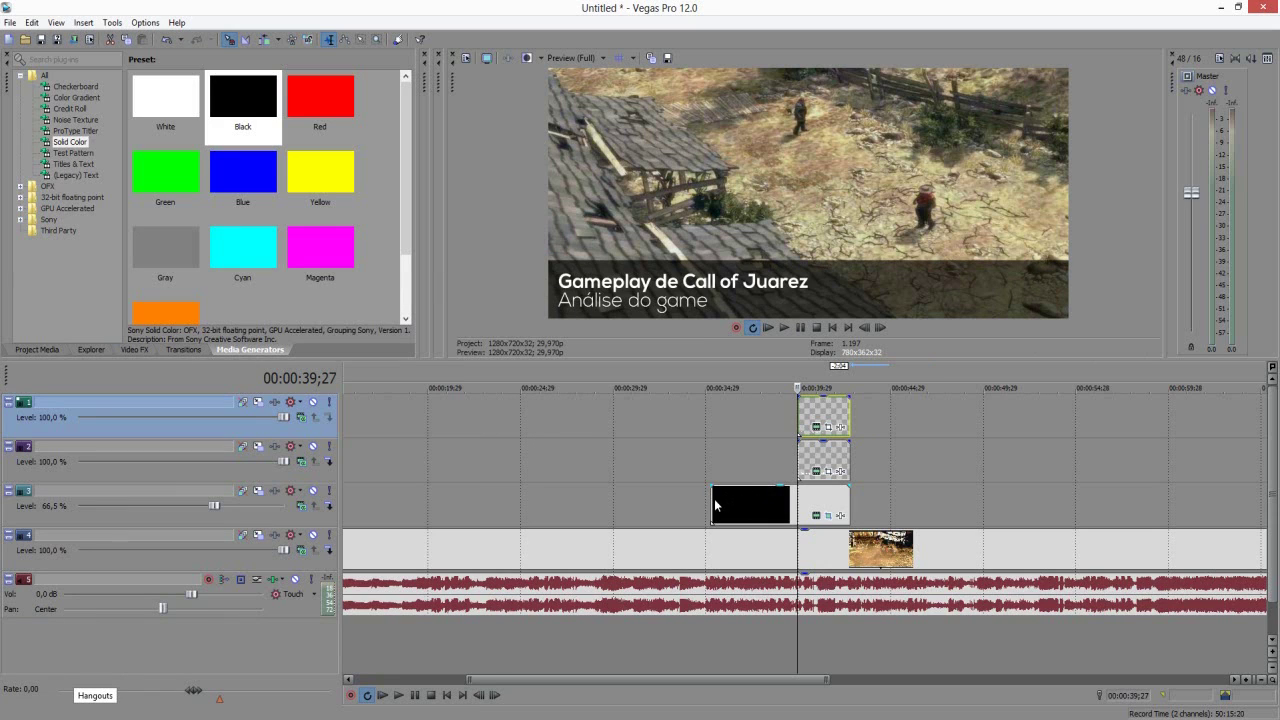
{"action": "left_click_drag", "start_coordinate": [713, 498], "coordinate": [798, 503]}
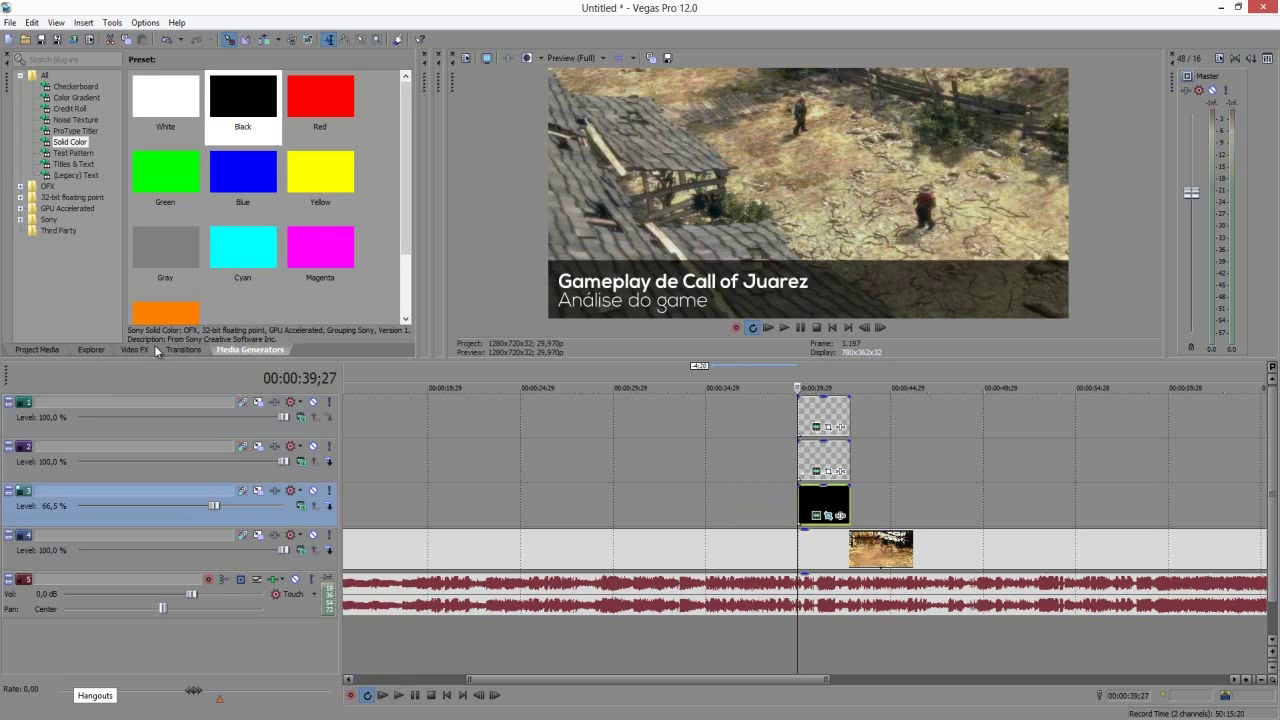
- Apply the Push Down transition to the start of both text events and the black bar event
{"action": "left_click", "coordinate": [180, 349]}
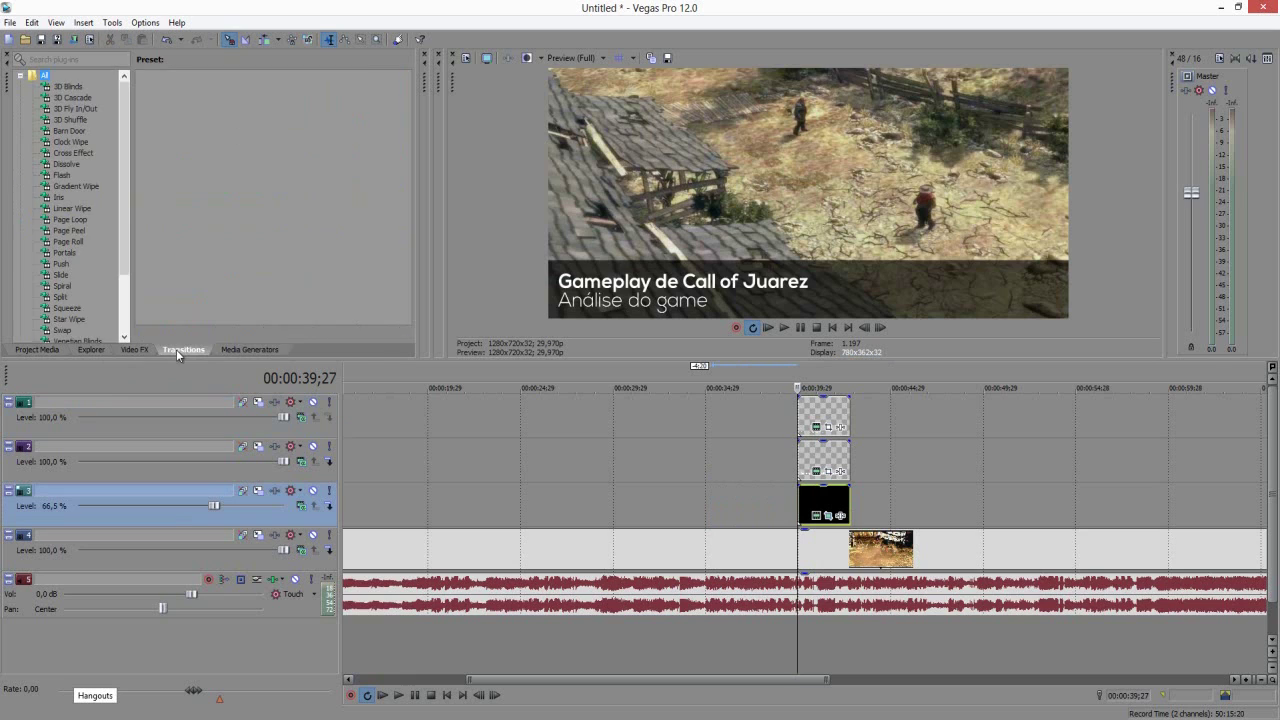
{"action": "left_click", "coordinate": [62, 265]}
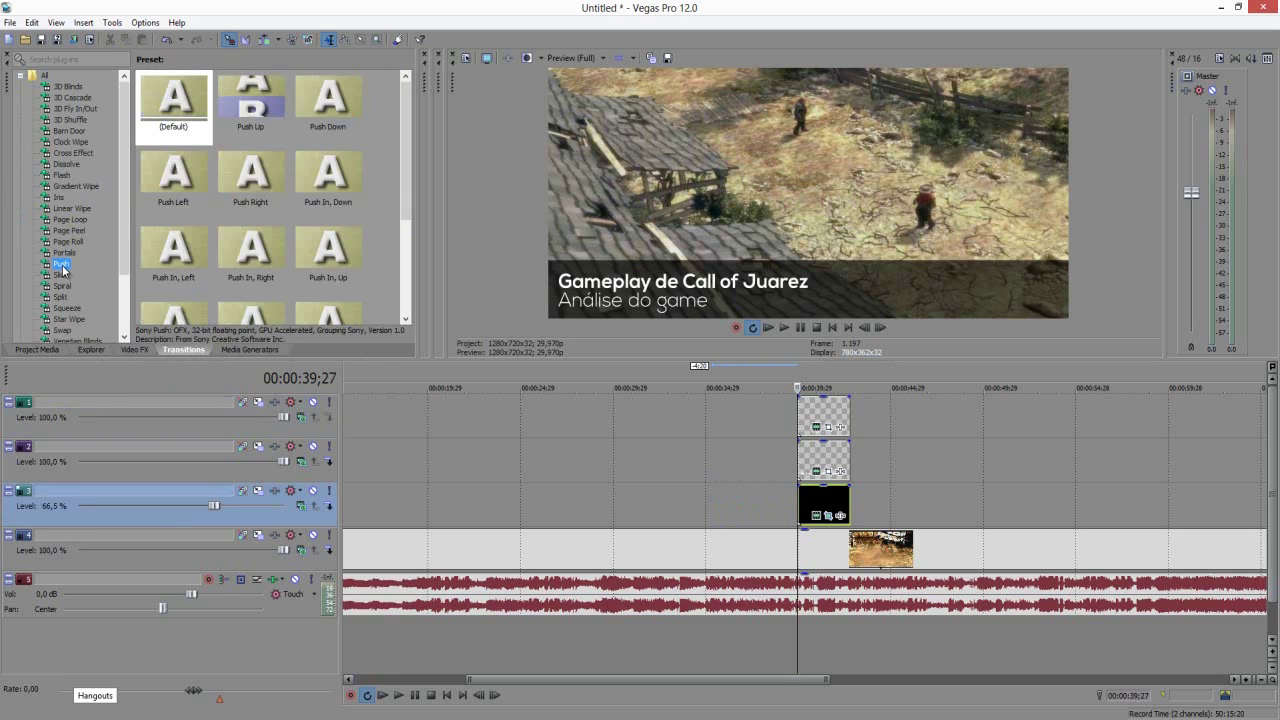
{"action": "left_click", "coordinate": [328, 100]}
{"action": "left_click_drag", "start_coordinate": [412, 196], "coordinate": [800, 458]}
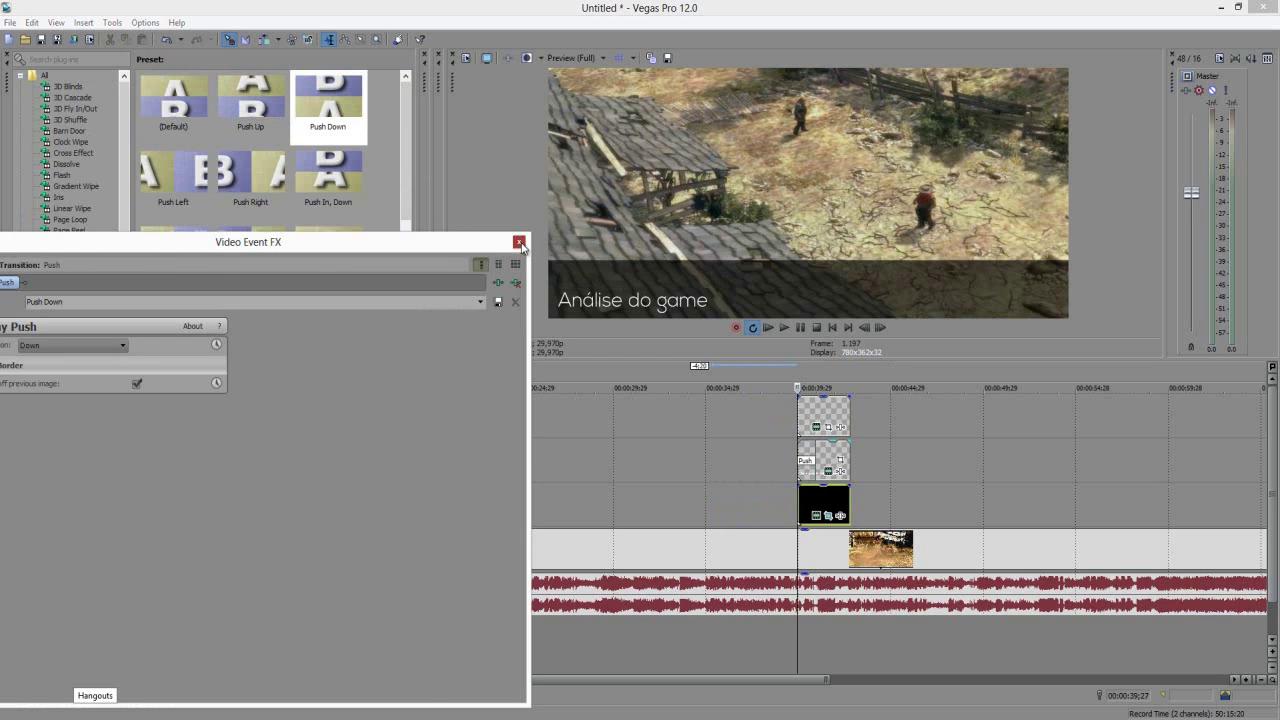
{"action": "left_click", "coordinate": [522, 243]}
{"action": "left_click_drag", "start_coordinate": [328, 100], "coordinate": [799, 412]}
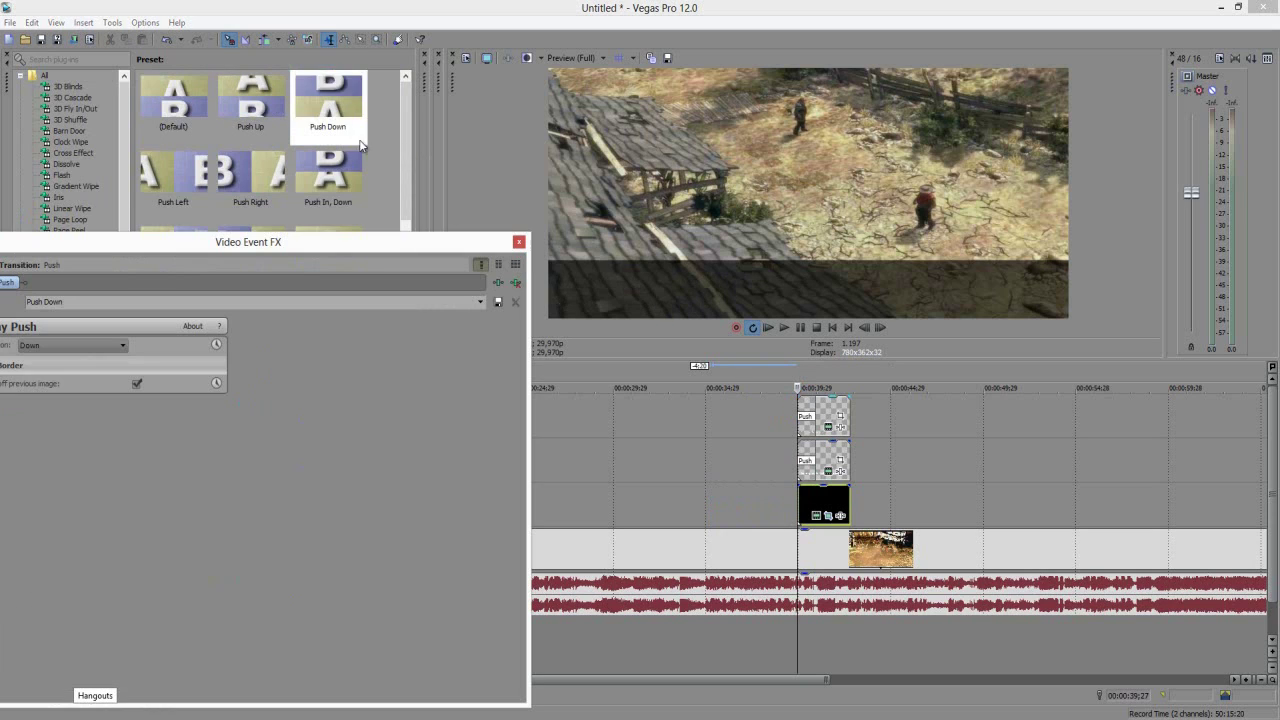
{"action": "left_click", "coordinate": [519, 243]}
{"action": "left_click_drag", "start_coordinate": [328, 100], "coordinate": [805, 503]}
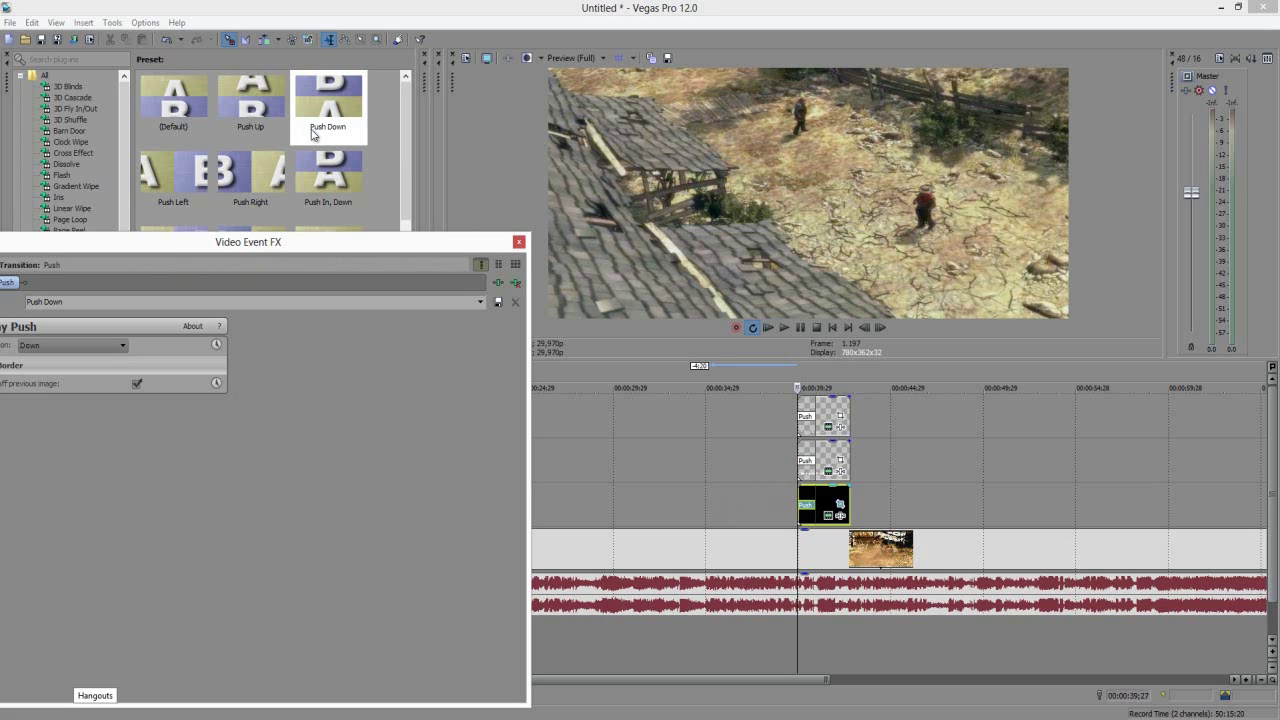
{"action": "left_click", "coordinate": [519, 243]}
- Apply the Push Up transition to the end of both text events and the black bar event
{"action": "left_click_drag", "start_coordinate": [250, 100], "coordinate": [845, 418]}
{"action": "left_click", "coordinate": [521, 243]}
{"action": "left_click_drag", "start_coordinate": [240, 110], "coordinate": [843, 455]}
{"action": "left_click", "coordinate": [519, 243]}
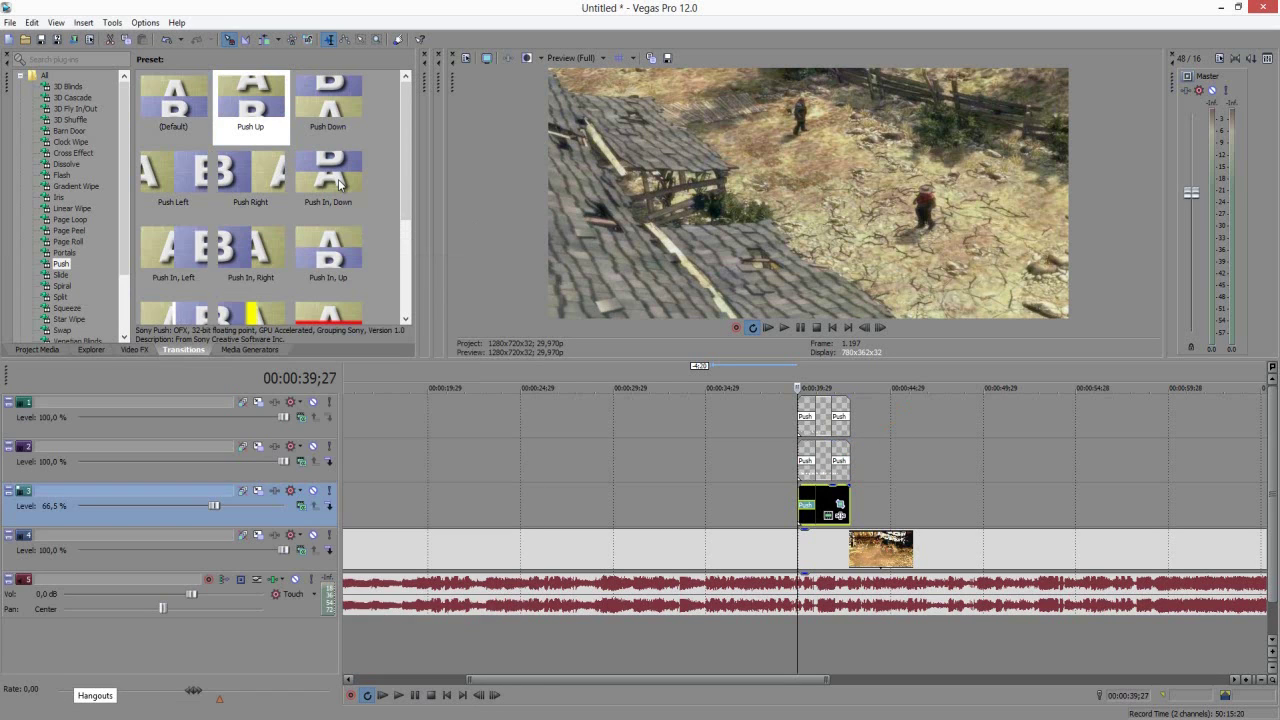
{"action": "left_click_drag", "start_coordinate": [252, 112], "coordinate": [848, 505]}
{"action": "left_click", "coordinate": [519, 242]}
- Shorten the start and end Push transitions on both text events and the black bar to a few frames each
{"action": "scroll", "coordinate": [811, 476], "scroll_direction": "up", "scroll_amount": 2}
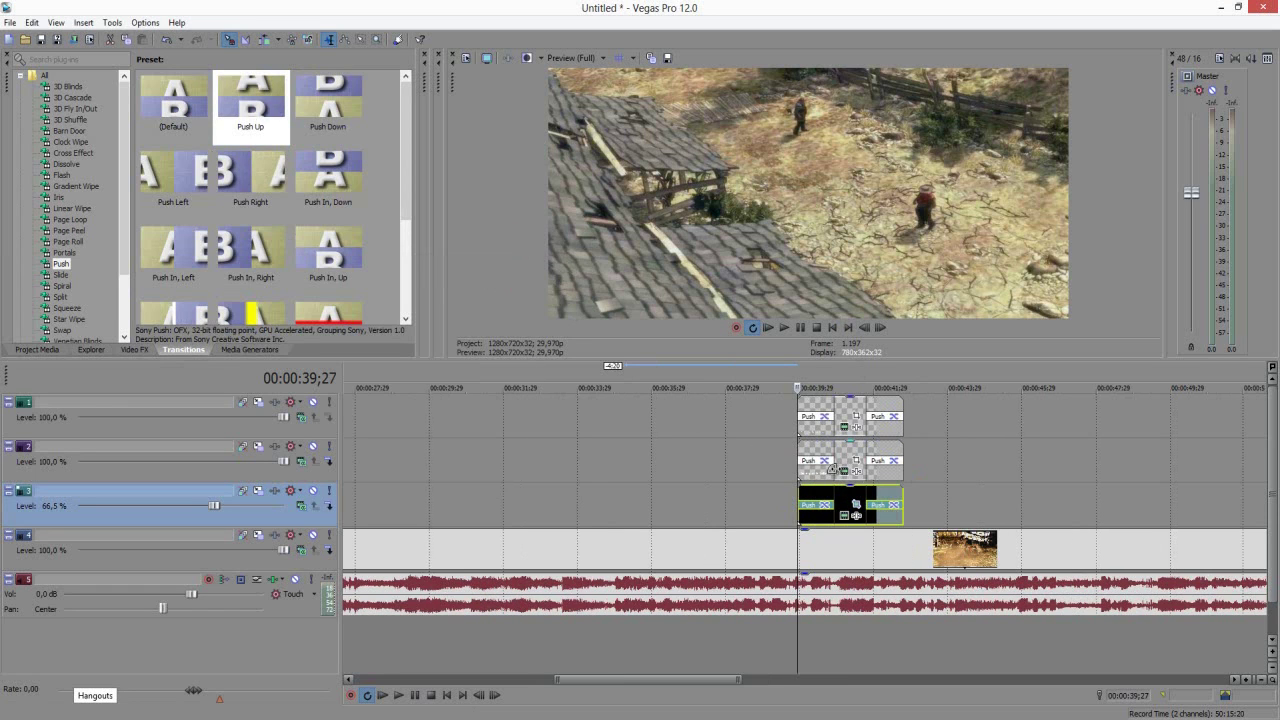
{"action": "left_click_drag", "start_coordinate": [836, 472], "coordinate": [798, 432]}
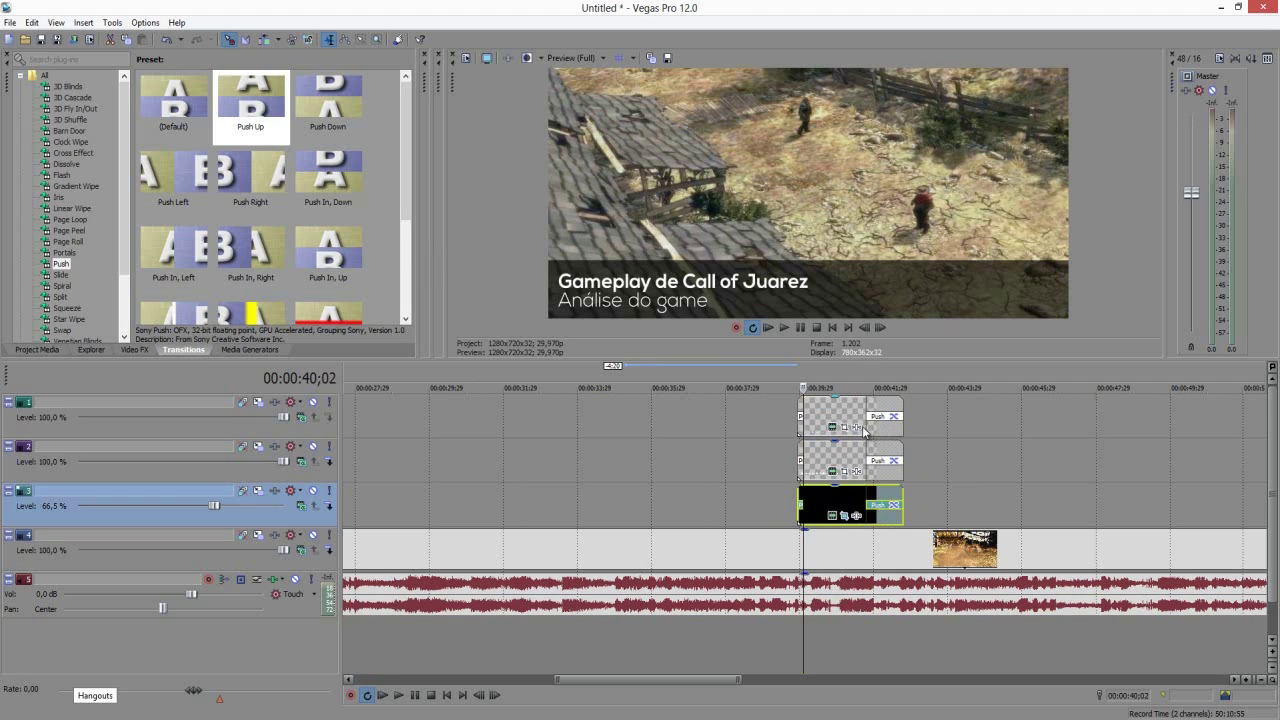
{"action": "left_click_drag", "start_coordinate": [868, 426], "coordinate": [901, 447]}
{"action": "left_click_drag", "start_coordinate": [871, 489], "coordinate": [901, 490]}
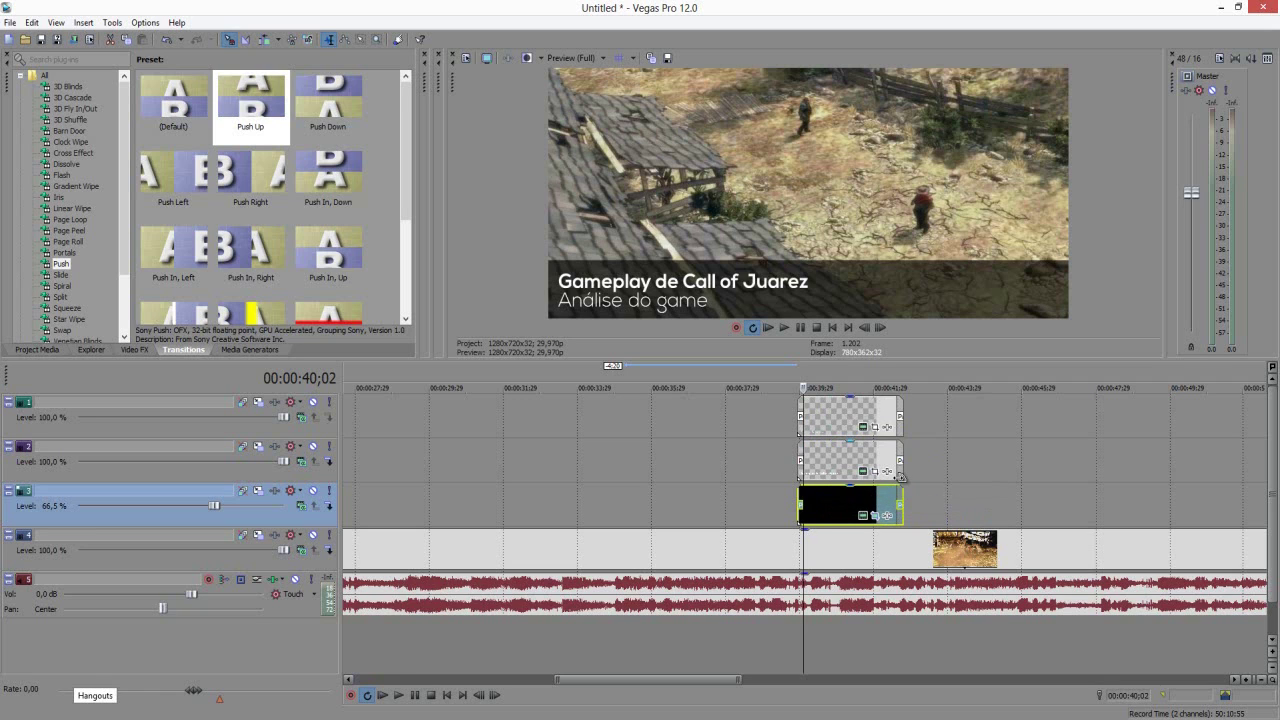
- Play back the lower-third from its start at 00:00:39;27 to check the Push animations
{"action": "left_click", "coordinate": [897, 495]}
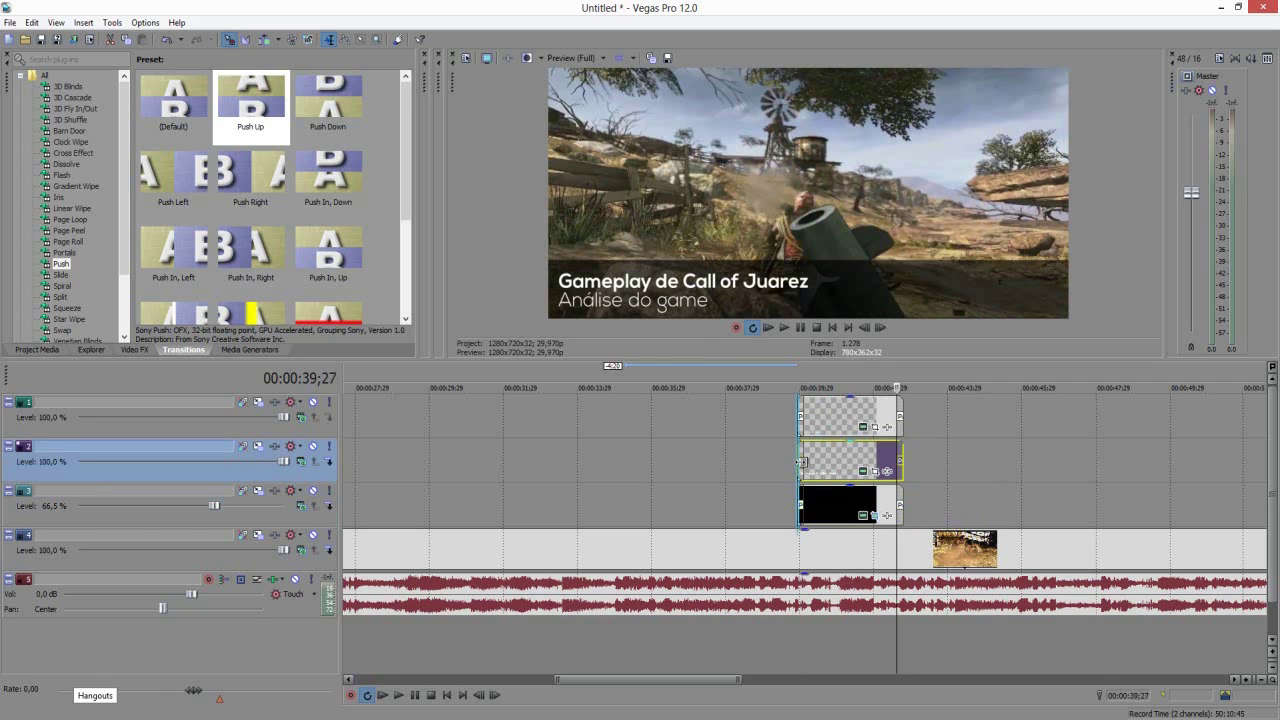
{"action": "left_click", "coordinate": [802, 465]}
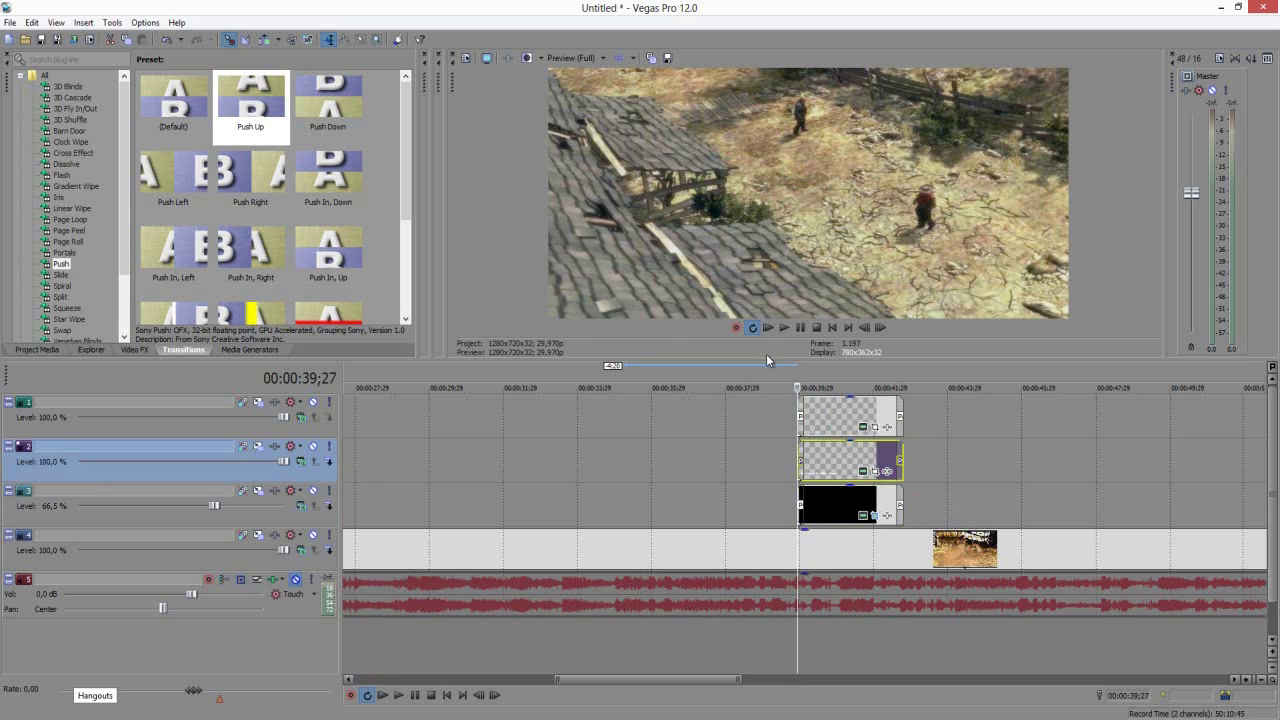
{"action": "left_click", "coordinate": [783, 328]}
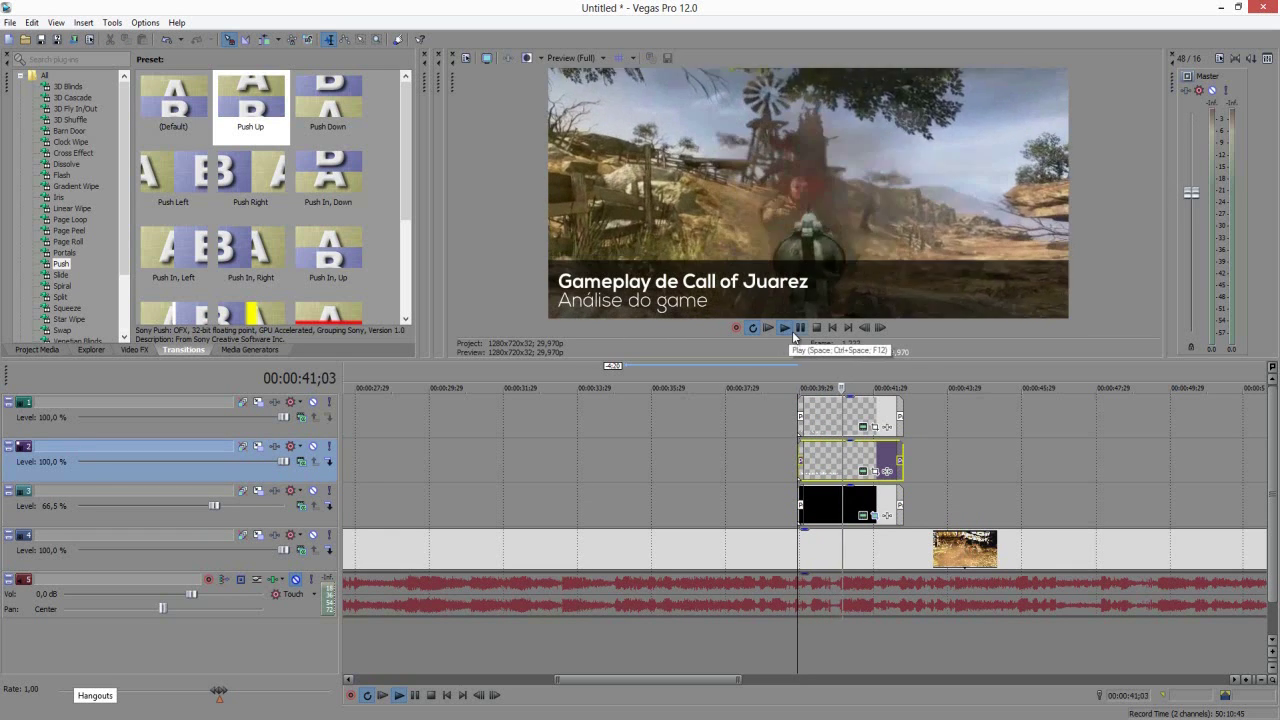
- Play back the timeline from just before the lower-third, at about 00:00:39;14, through its end to check the entrance and exit
{"action": "left_click", "coordinate": [785, 428]}
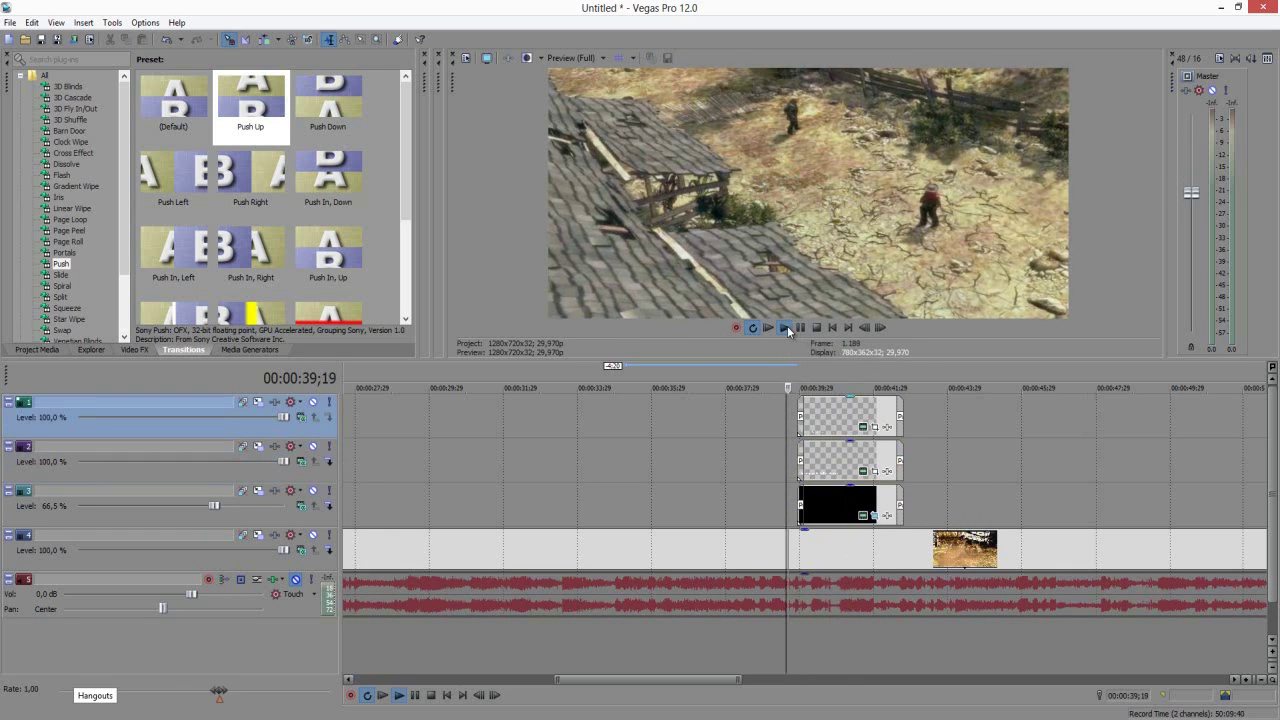
{"action": "left_click", "coordinate": [787, 327]}
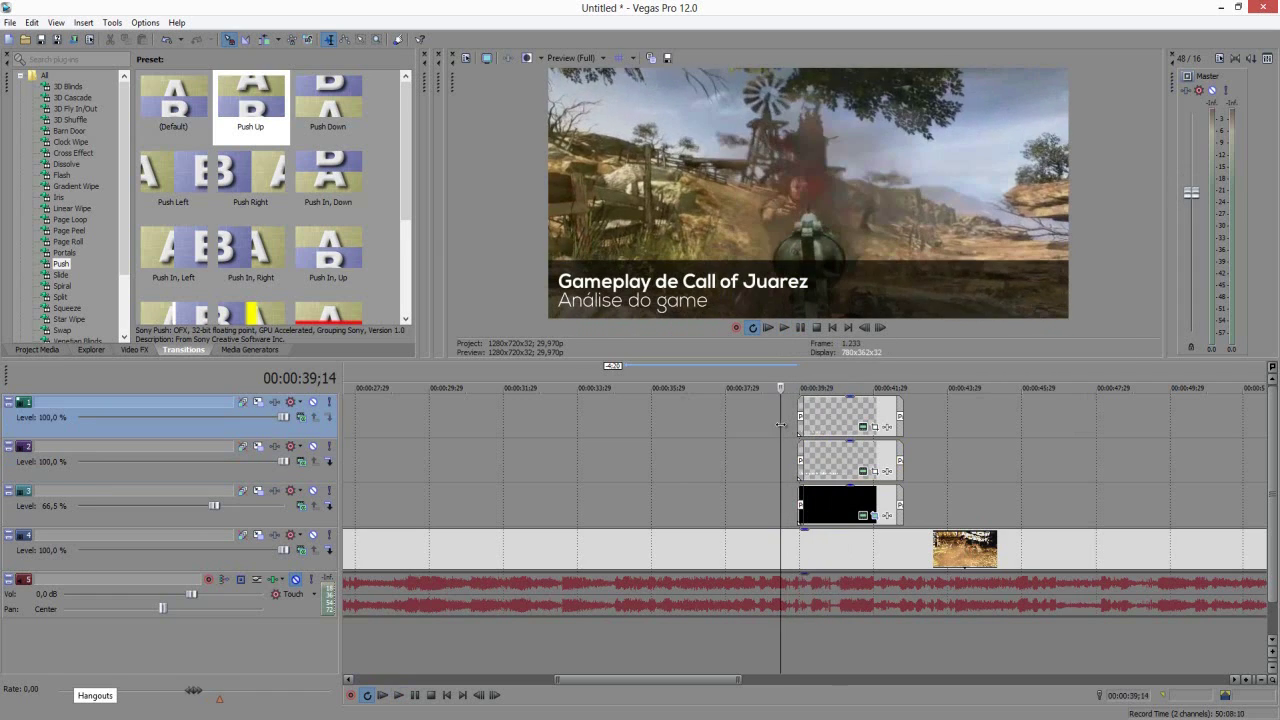
{"action": "left_click", "coordinate": [788, 328]}
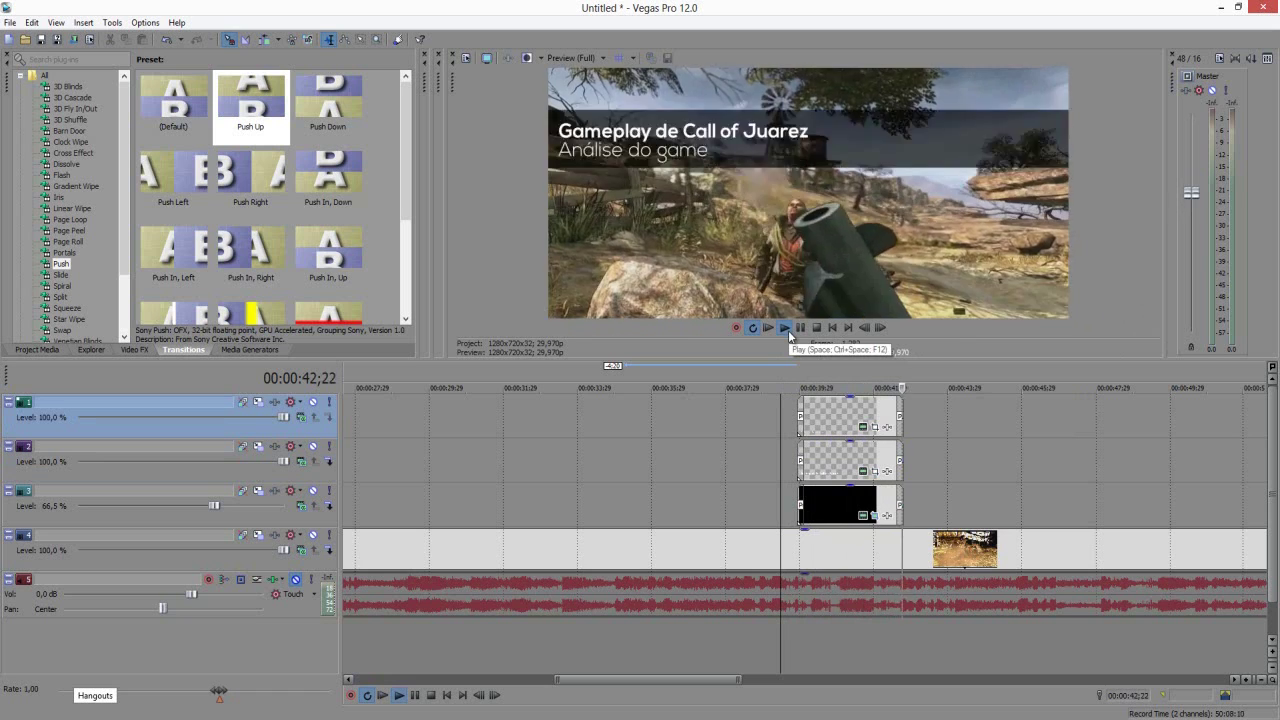
{"action": "left_click", "coordinate": [798, 330]}
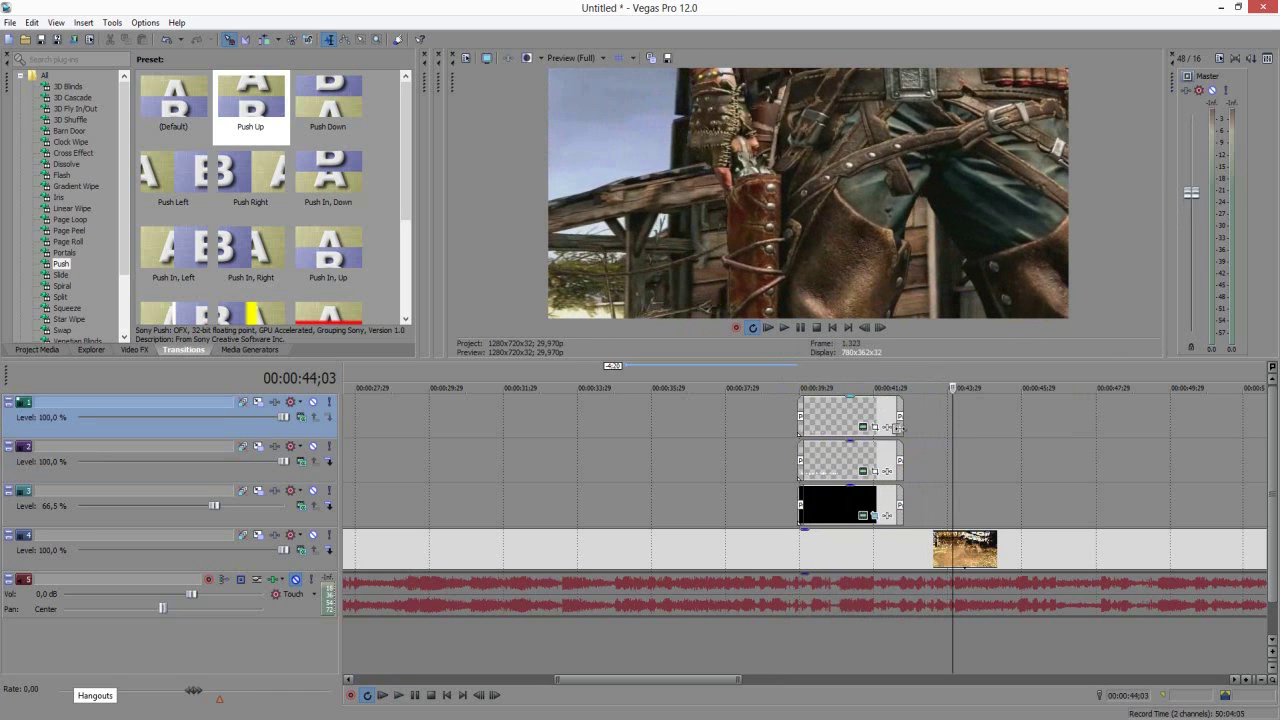
- Extend the ends of both text events and the black bar event by about 5 seconds, keeping all three aligned
{"action": "left_click_drag", "start_coordinate": [901, 418], "coordinate": [1087, 420]}
{"action": "left_click_drag", "start_coordinate": [902, 463], "coordinate": [1084, 464]}
{"action": "left_click_drag", "start_coordinate": [901, 511], "coordinate": [1087, 515]}
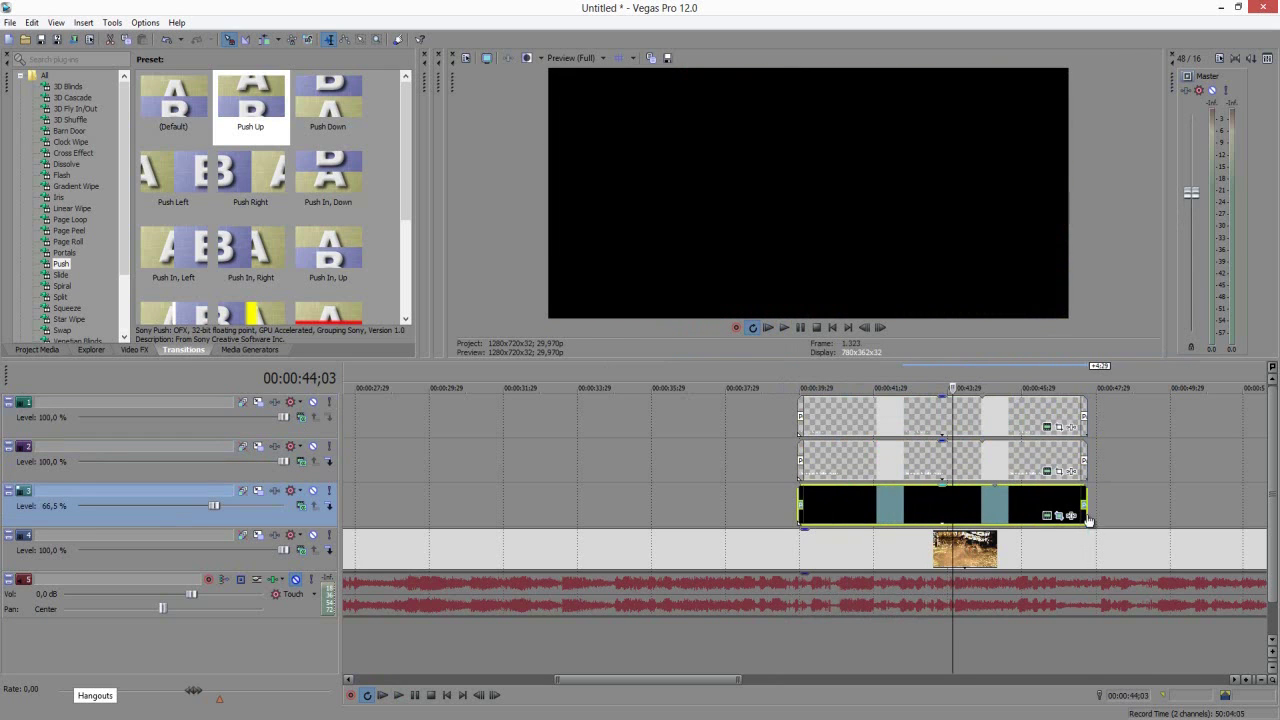
- Play back the extended lower-third from just before its start through its closing Push transition, then return to 00:00:42;22
{"action": "left_click", "coordinate": [776, 445]}
{"action": "left_click", "coordinate": [784, 327]}
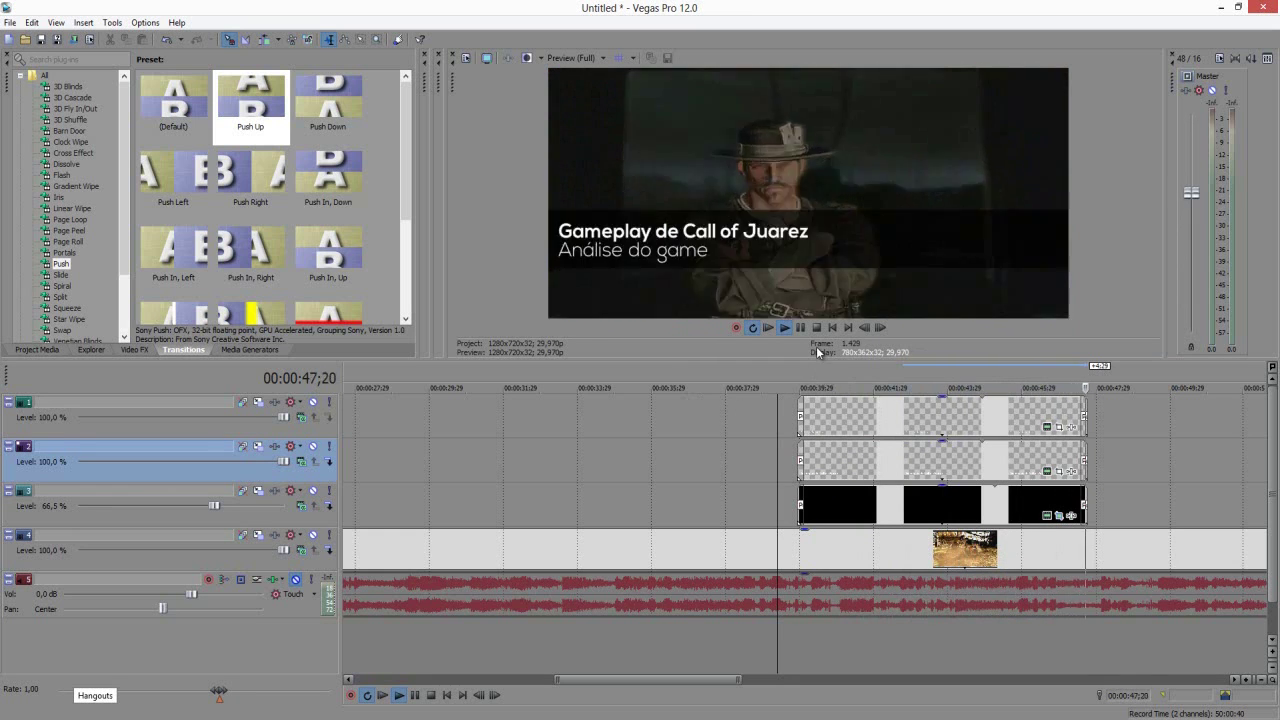
{"action": "left_click", "coordinate": [902, 417]}
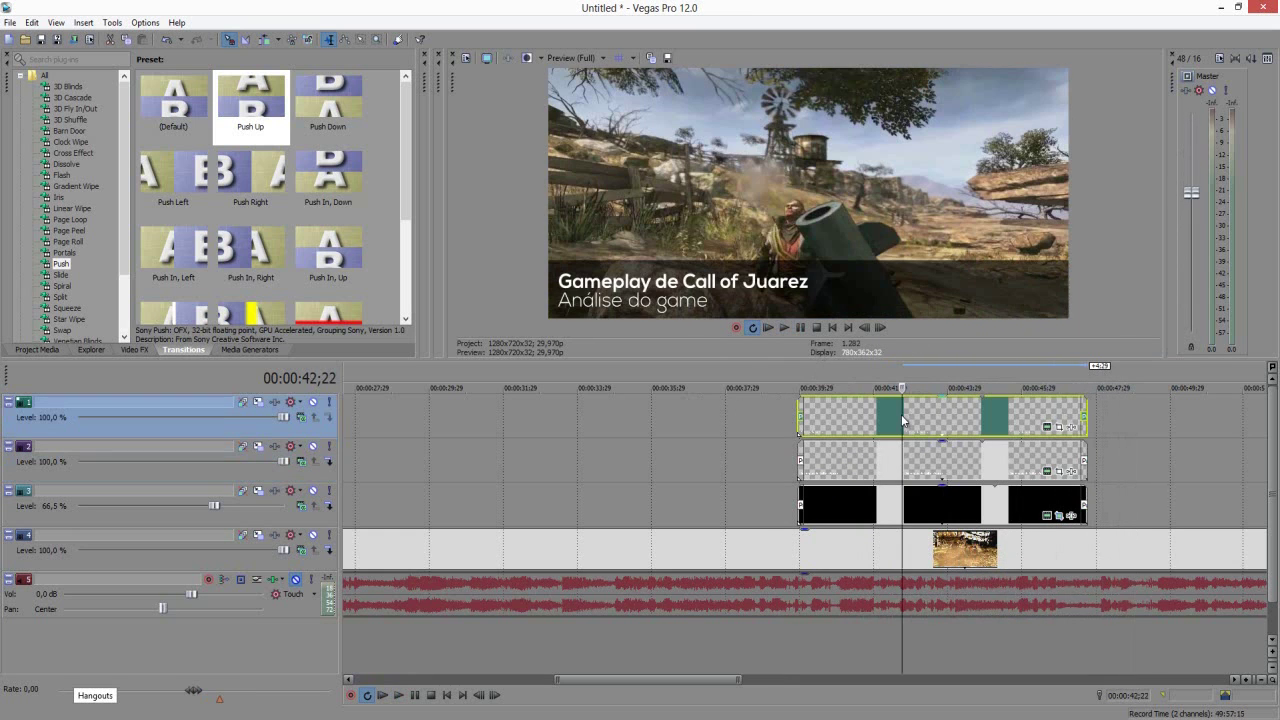